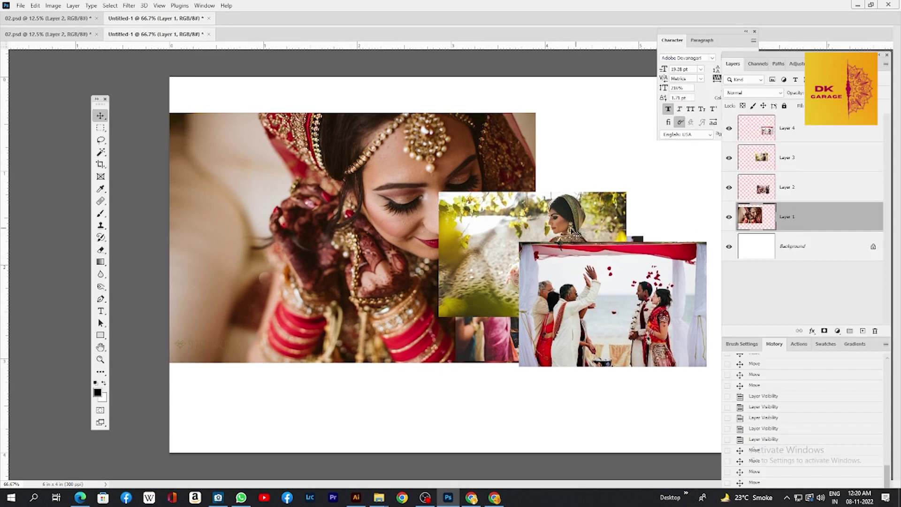
- Shift the large bride close-up slightly up and left, and move the three smaller wedding photos to the canvas's right side
{"action": "left_click_drag", "start_coordinate": [407, 179], "coordinate": [387, 169]}
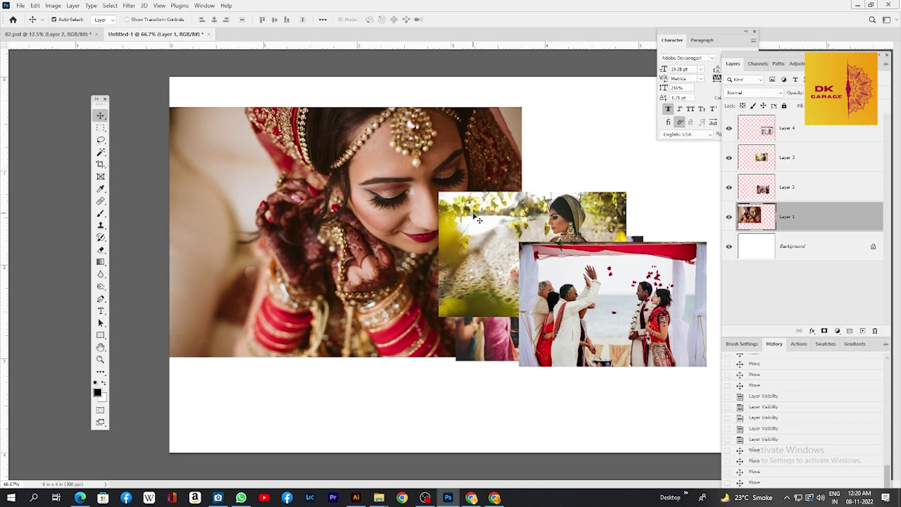
{"action": "left_click_drag", "start_coordinate": [463, 223], "coordinate": [598, 188]}
{"action": "left_click_drag", "start_coordinate": [557, 285], "coordinate": [622, 205]}
{"action": "left_click", "coordinate": [546, 256]}
{"action": "left_click_drag", "start_coordinate": [547, 257], "coordinate": [639, 207]}
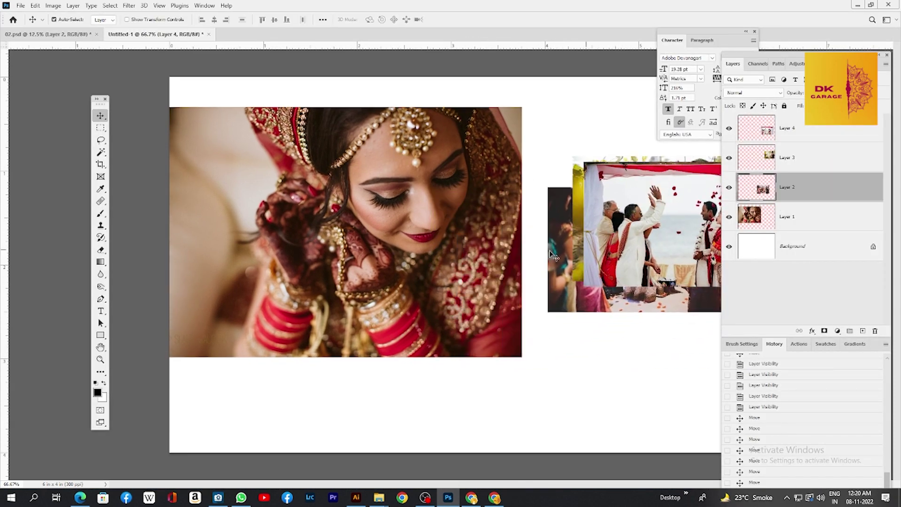
- Sample the beige backdrop of the bride close-up on Layer 1 as the foreground colour
{"action": "right_click", "coordinate": [453, 218]}
{"action": "left_click", "coordinate": [465, 223]}
{"action": "left_click", "coordinate": [776, 255]}
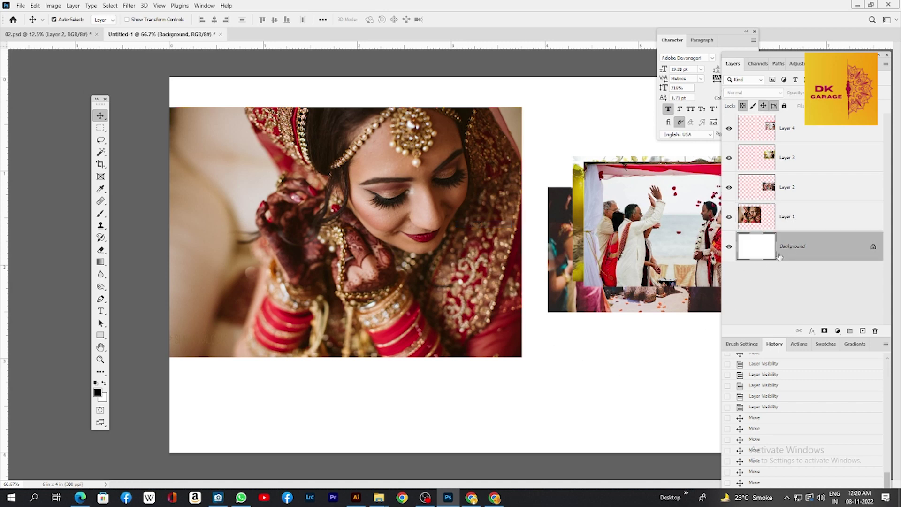
{"action": "left_click", "coordinate": [797, 229]}
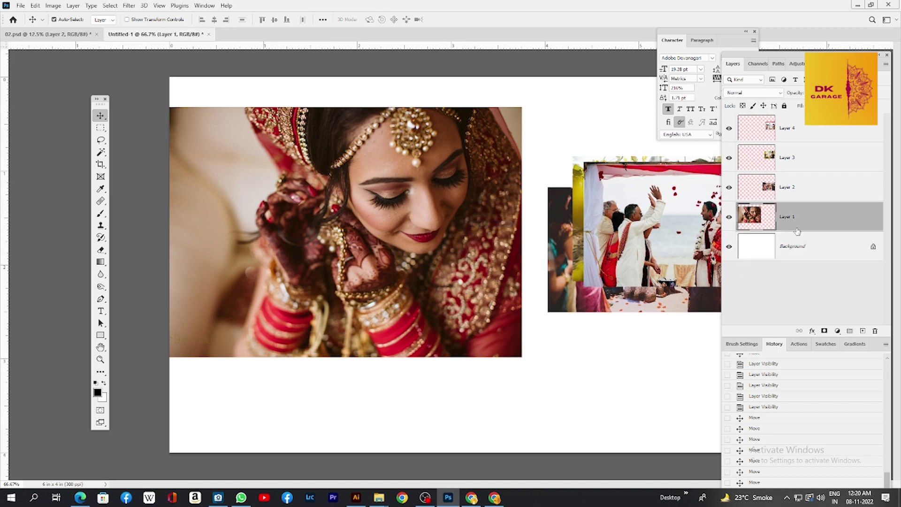
{"action": "left_click", "coordinate": [800, 245]}
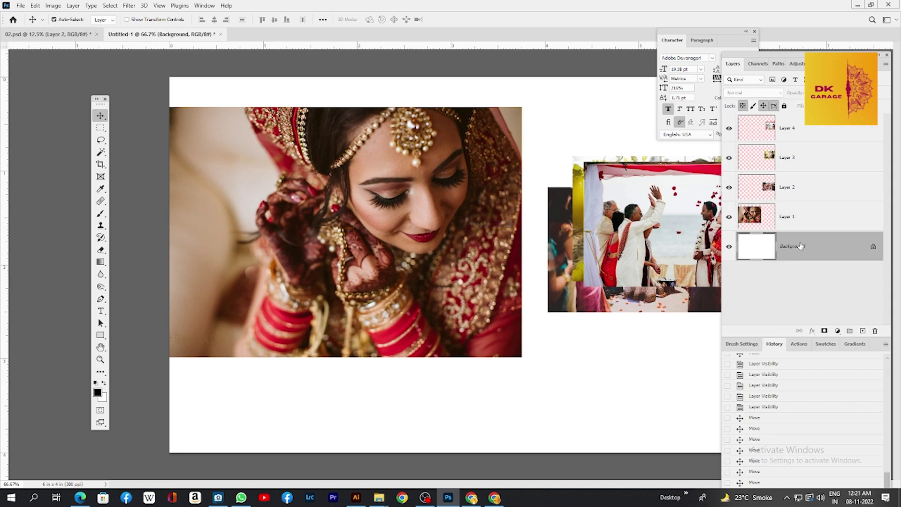
{"action": "left_click", "coordinate": [775, 217]}
{"action": "key", "text": "i"}
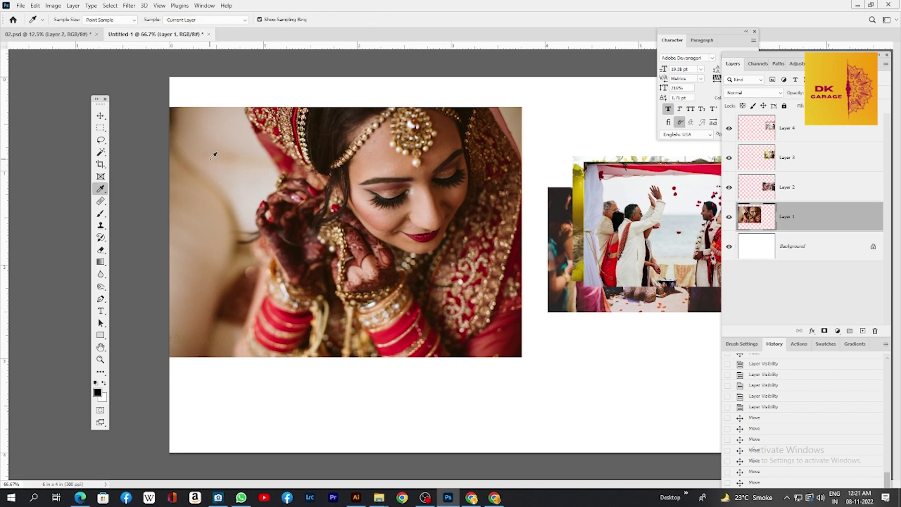
{"action": "left_click", "coordinate": [249, 149]}
- Add a new layer directly above the Background and fill it with the sampled beige
{"action": "left_click", "coordinate": [814, 259]}
{"action": "key", "text": "ctrl+shift+n"}
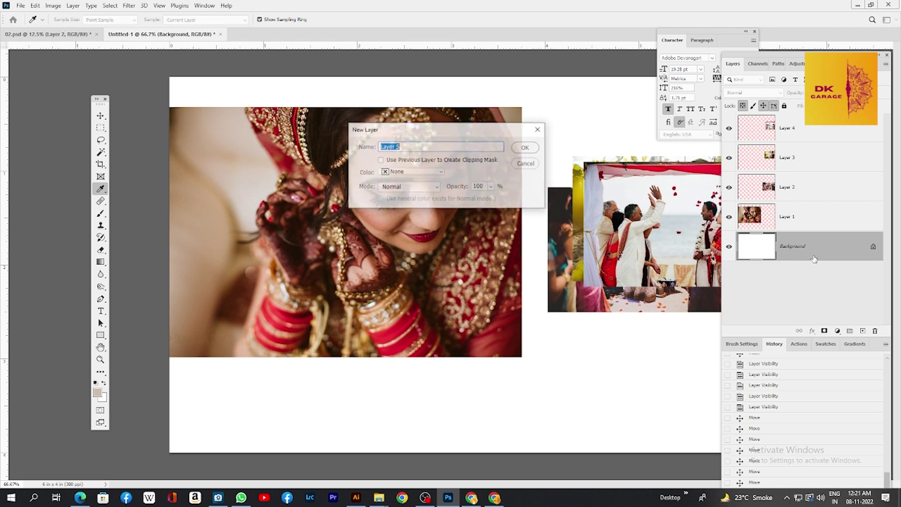
{"action": "key", "text": "Return"}
{"action": "key", "text": "alt+BackSpace"}
{"action": "key", "text": "Tab"}
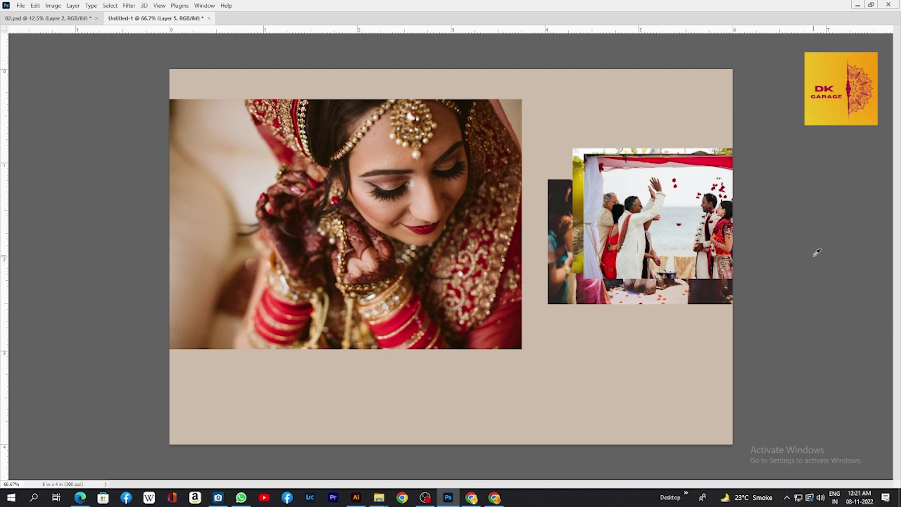
- Darken the beige fill layer with Hue/Saturation, using Saturation +20 and Lightness -29
{"action": "key", "text": "ctrl+u"}
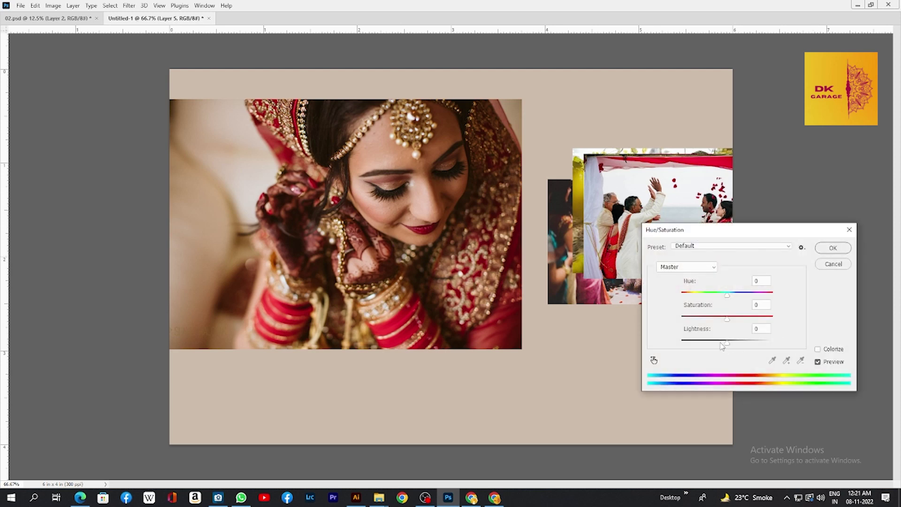
{"action": "left_click_drag", "start_coordinate": [722, 346], "coordinate": [717, 347]}
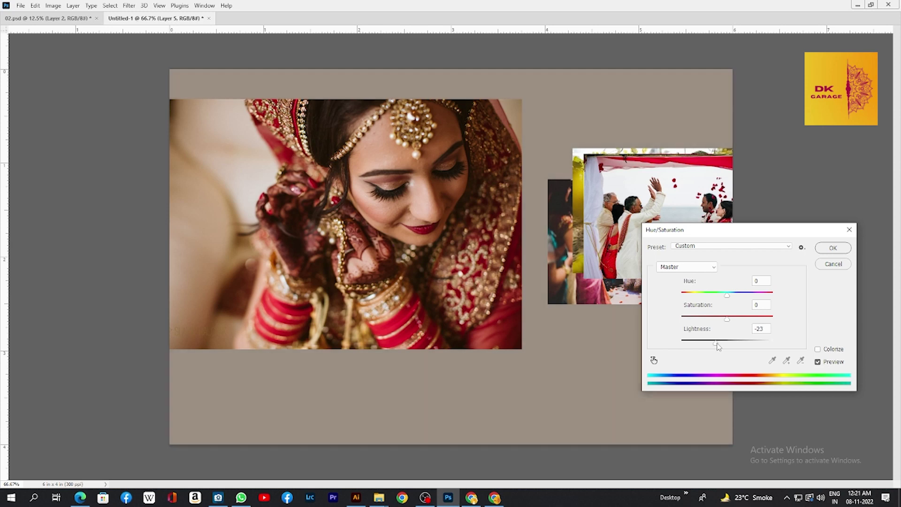
{"action": "left_click", "coordinate": [737, 319]}
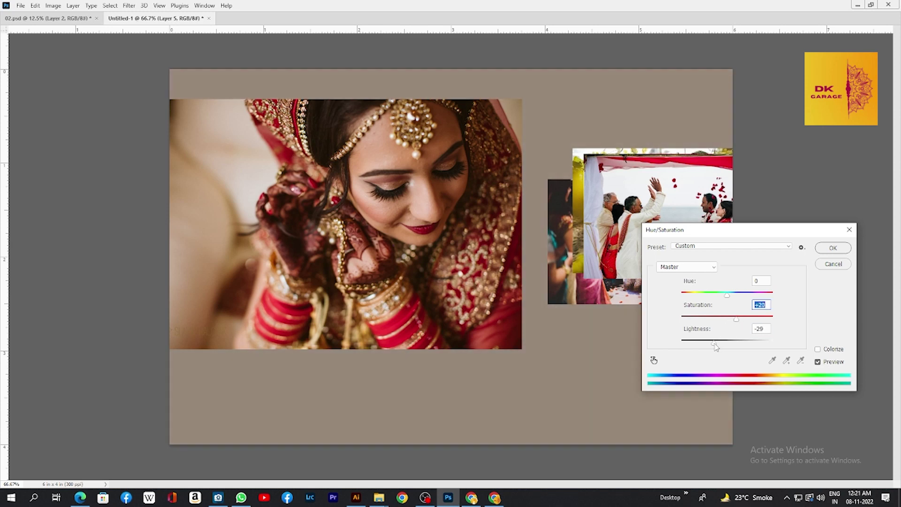
{"action": "key", "text": "Return"}
- Select the bride close-up on Layer 1 and move it slightly down the canvas
{"action": "right_click", "coordinate": [377, 262]}
{"action": "left_click", "coordinate": [387, 270]}
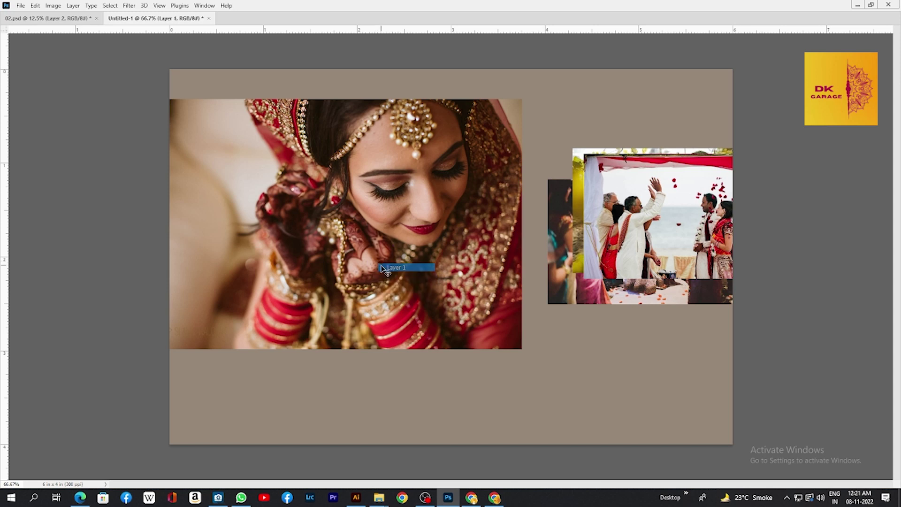
{"action": "key", "text": "e"}
{"action": "key", "text": "v"}
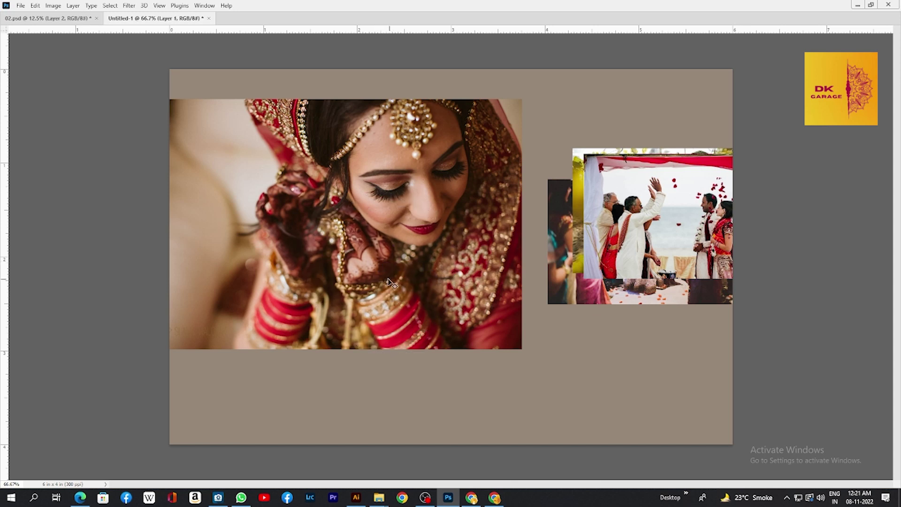
{"action": "left_click_drag", "start_coordinate": [387, 279], "coordinate": [386, 297]}
- Add a layer mask to the bride close-up and fade its left, bottom and right edges into the background with a large soft brush
{"action": "key", "text": "j"}
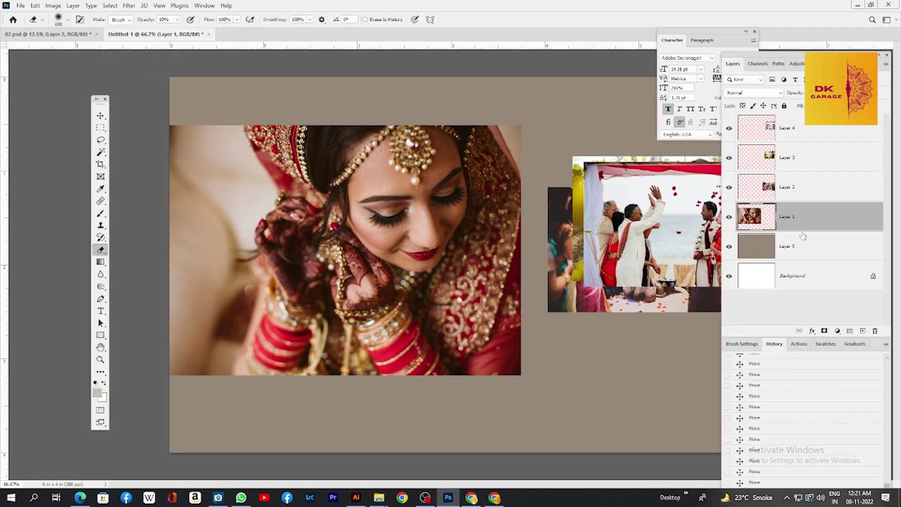
{"action": "left_click", "coordinate": [824, 331]}
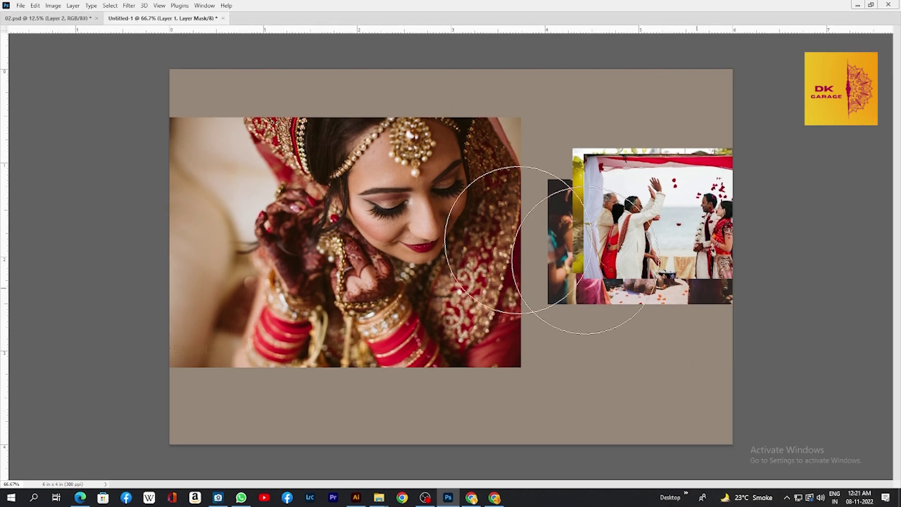
{"action": "key", "text": "Tab"}
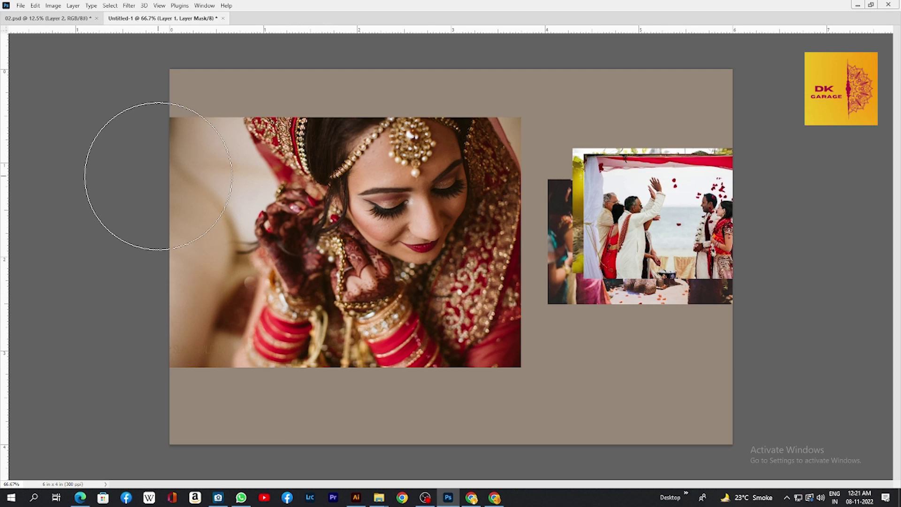
{"action": "mouse_move", "coordinate": [177, 417]}
{"action": "left_mouse_down"}
{"action": "mouse_move", "coordinate": [219, 415]}
{"action": "mouse_move", "coordinate": [418, 425]}
{"action": "mouse_move", "coordinate": [544, 416]}
{"action": "mouse_move", "coordinate": [499, 430]}
{"action": "mouse_move", "coordinate": [411, 432]}
{"action": "mouse_move", "coordinate": [191, 411]}
{"action": "mouse_move", "coordinate": [286, 425]}
{"action": "mouse_move", "coordinate": [422, 423]}
{"action": "mouse_move", "coordinate": [586, 400]}
{"action": "mouse_move", "coordinate": [481, 421]}
{"action": "mouse_move", "coordinate": [358, 430]}
{"action": "mouse_move", "coordinate": [181, 420]}
{"action": "mouse_move", "coordinate": [325, 438]}
{"action": "mouse_move", "coordinate": [500, 430]}
{"action": "mouse_move", "coordinate": [618, 390]}
{"action": "mouse_move", "coordinate": [455, 426]}
{"action": "mouse_move", "coordinate": [259, 433]}
{"action": "mouse_move", "coordinate": [415, 433]}
{"action": "mouse_move", "coordinate": [251, 450]}
{"action": "left_mouse_up"}
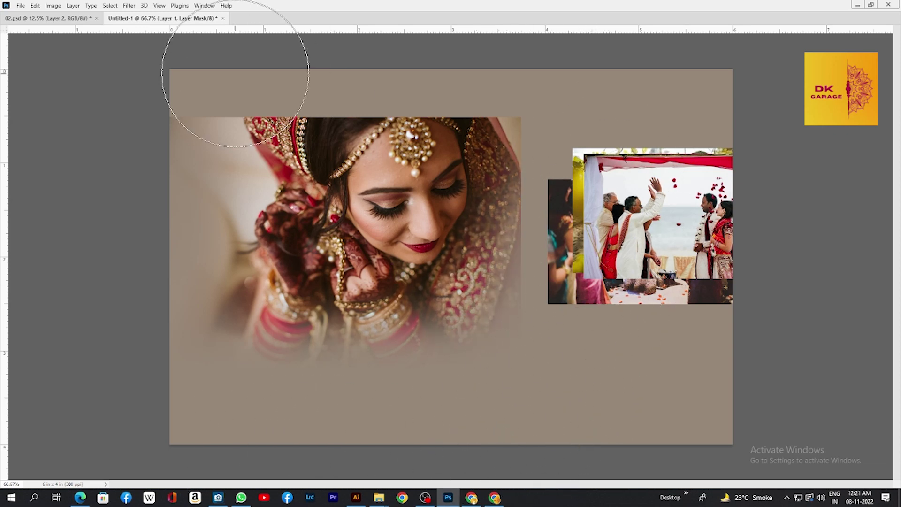
{"action": "mouse_move", "coordinate": [255, 47]}
{"action": "left_mouse_down"}
{"action": "mouse_move", "coordinate": [75, 233]}
{"action": "mouse_move", "coordinate": [89, 257]}
{"action": "mouse_move", "coordinate": [135, 183]}
{"action": "left_mouse_up"}
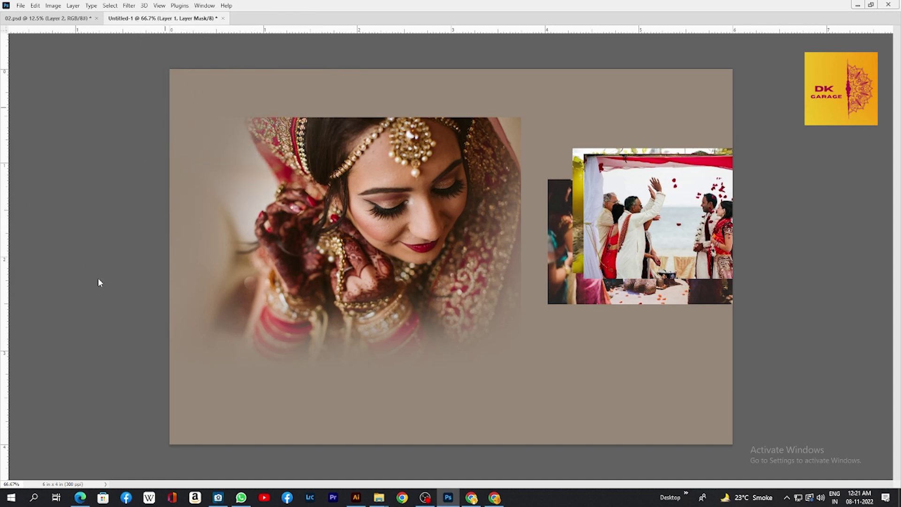
- Enlarge the masked bride close-up and place it flush with the canvas's top edge, covering the left two-thirds
{"action": "left_click_drag", "start_coordinate": [448, 280], "coordinate": [433, 300]}
{"action": "key", "text": "ctrl+t"}
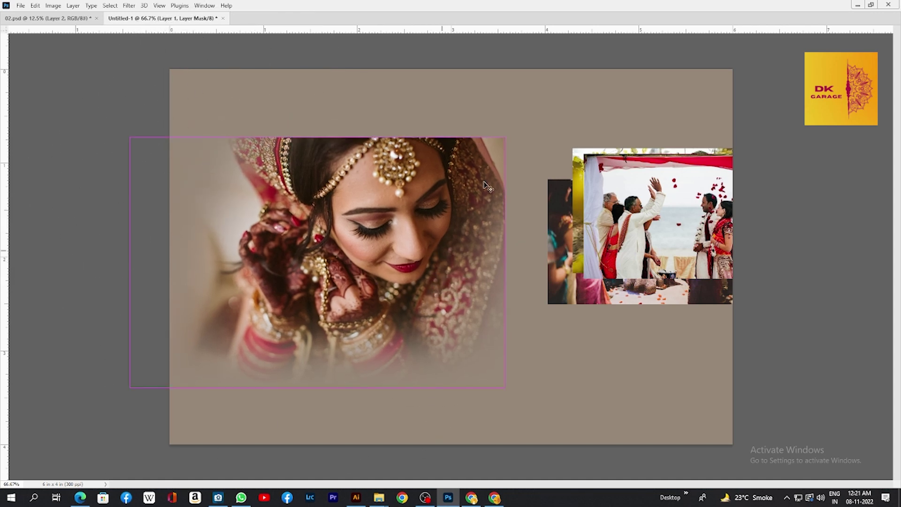
{"action": "left_click_drag", "start_coordinate": [506, 137], "coordinate": [548, 106]}
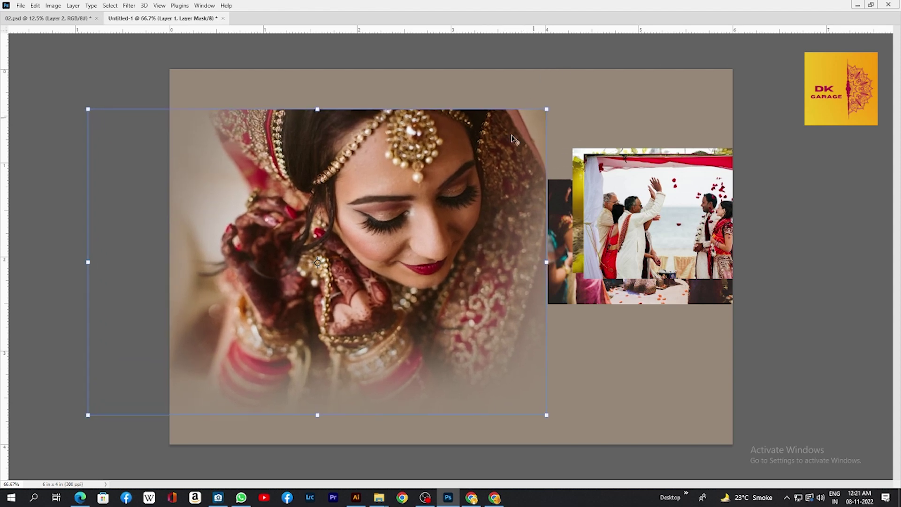
{"action": "left_click_drag", "start_coordinate": [475, 177], "coordinate": [465, 136]}
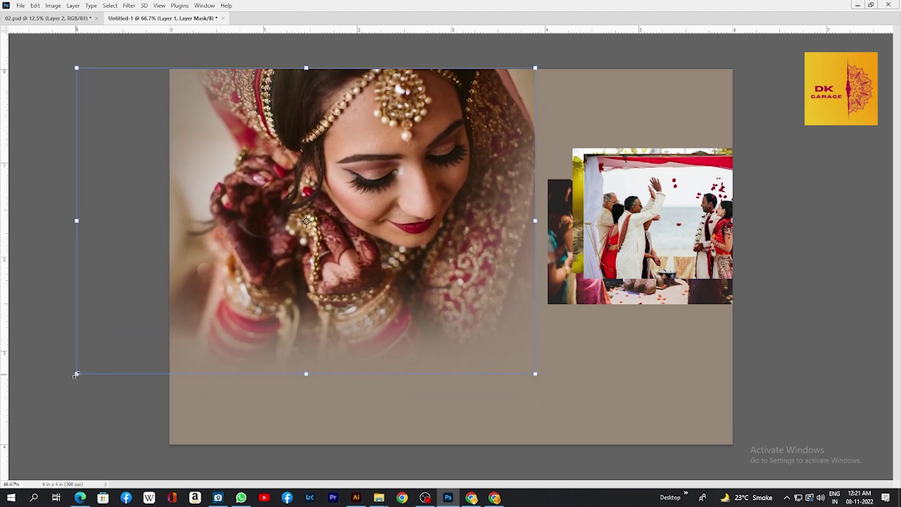
{"action": "left_click_drag", "start_coordinate": [77, 374], "coordinate": [44, 395]}
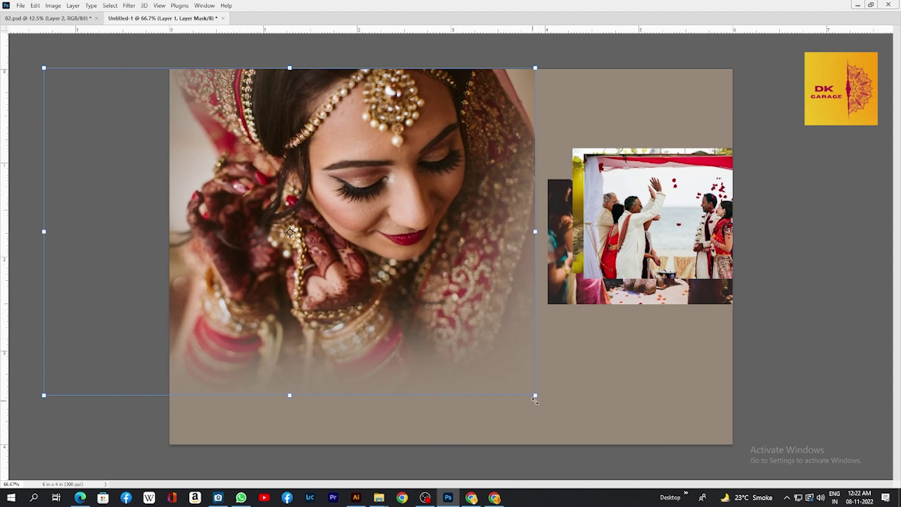
{"action": "left_click_drag", "start_coordinate": [536, 400], "coordinate": [544, 405]}
{"action": "left_click_drag", "start_coordinate": [468, 340], "coordinate": [464, 337]}
{"action": "key", "text": "Return"}
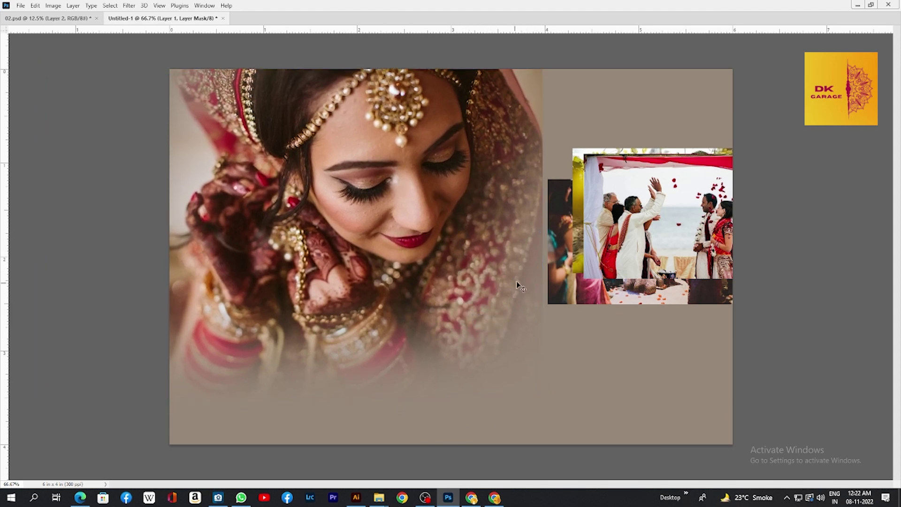
- Spread out the small photos: beach ceremony at the lower left, crowd photo stacked above the garden bride at the right
{"action": "right_click", "coordinate": [606, 234]}
{"action": "left_click", "coordinate": [619, 244]}
{"action": "left_click_drag", "start_coordinate": [625, 242], "coordinate": [585, 397]}
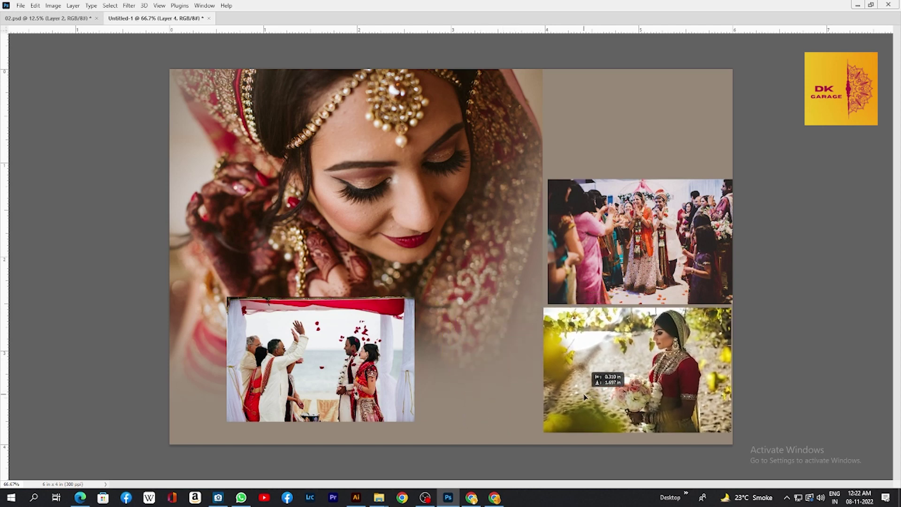
{"action": "left_click_drag", "start_coordinate": [604, 256], "coordinate": [560, 191]}
{"action": "left_click_drag", "start_coordinate": [593, 346], "coordinate": [554, 280]}
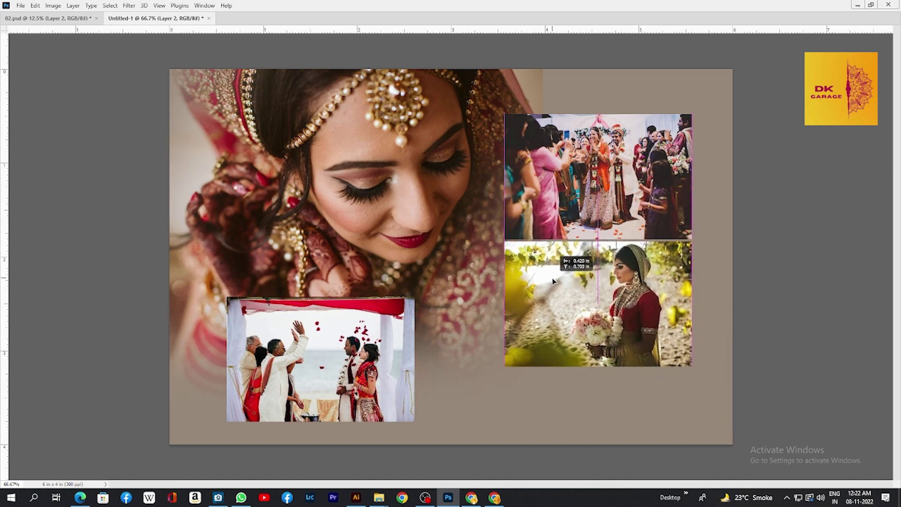
- Reduce the bride close-up's layer opacity to 30%
{"action": "left_click", "coordinate": [375, 213]}
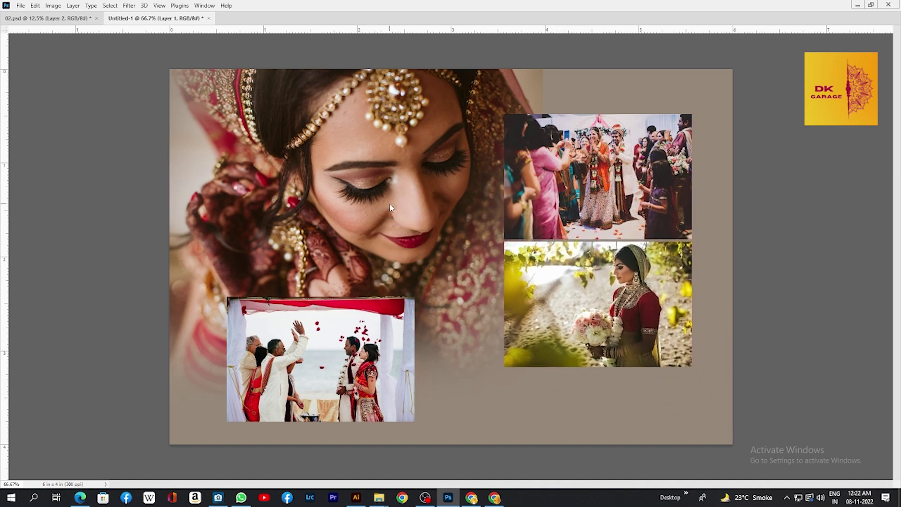
{"action": "key", "text": "3"}
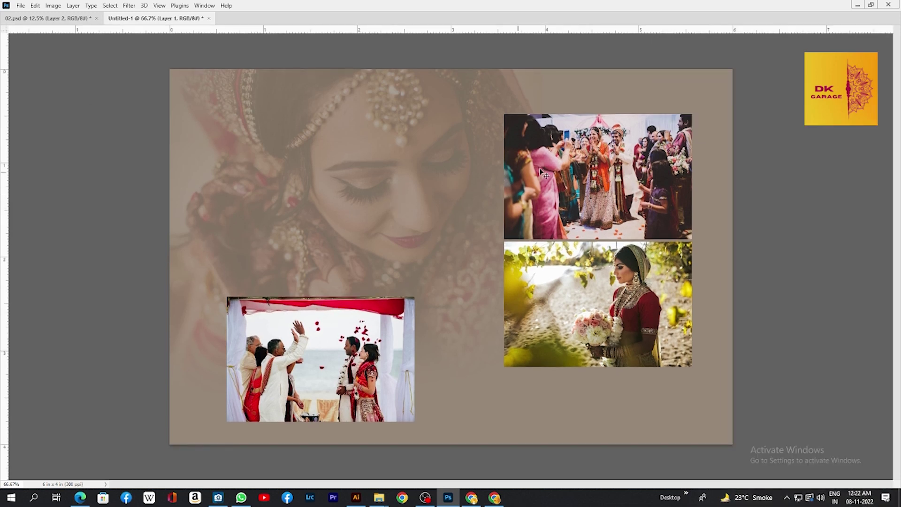
- Shift the crowd and garden bride photos up and right, and move the beach ceremony photo below them to form a right-hand column
{"action": "right_click", "coordinate": [586, 180]}
{"action": "left_click", "coordinate": [603, 185]}
{"action": "left_click_drag", "start_coordinate": [604, 185], "coordinate": [616, 168]}
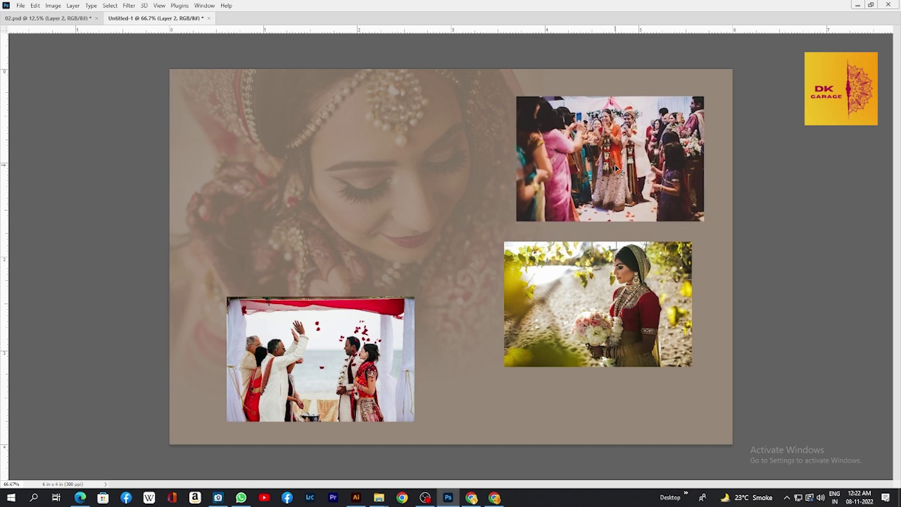
{"action": "left_click_drag", "start_coordinate": [619, 263], "coordinate": [633, 248]}
{"action": "left_click", "coordinate": [410, 318]}
{"action": "left_click_drag", "start_coordinate": [369, 334], "coordinate": [667, 304]}
- Enlarge the faded bride close-up on Layer 1 further so it spans nearly the full height of the canvas
{"action": "right_click", "coordinate": [405, 233]}
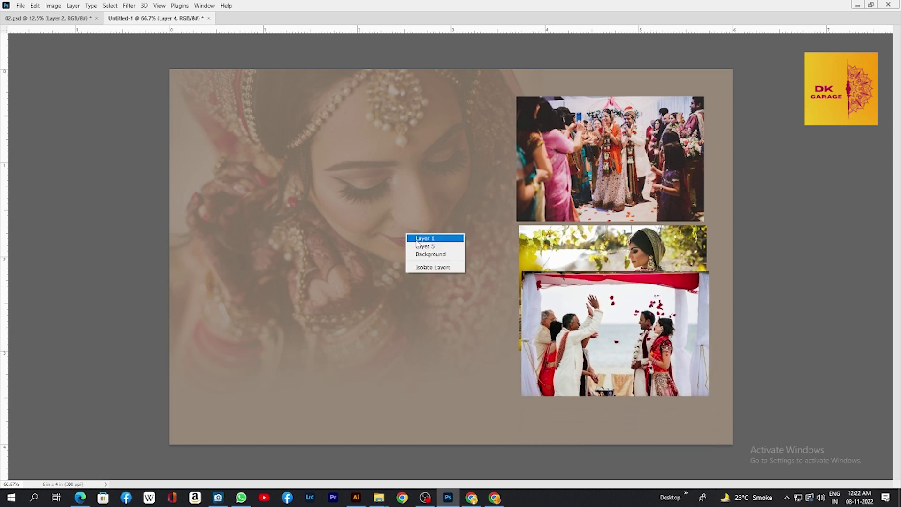
{"action": "left_click", "coordinate": [413, 238]}
{"action": "scroll", "coordinate": [402, 234], "scroll_direction": "down", "scroll_amount": 5}
{"action": "key", "text": "ctrl+t"}
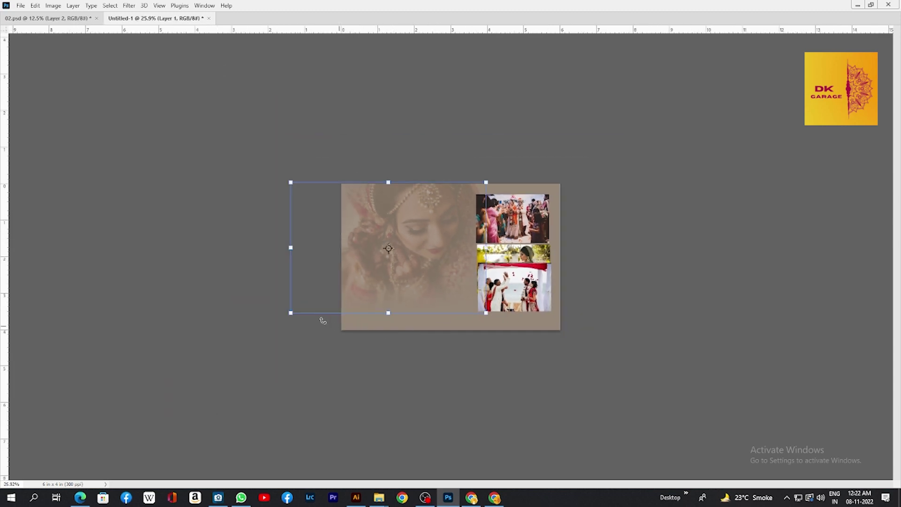
{"action": "left_click_drag", "start_coordinate": [293, 317], "coordinate": [258, 339]}
{"action": "left_click_drag", "start_coordinate": [486, 335], "coordinate": [494, 341]}
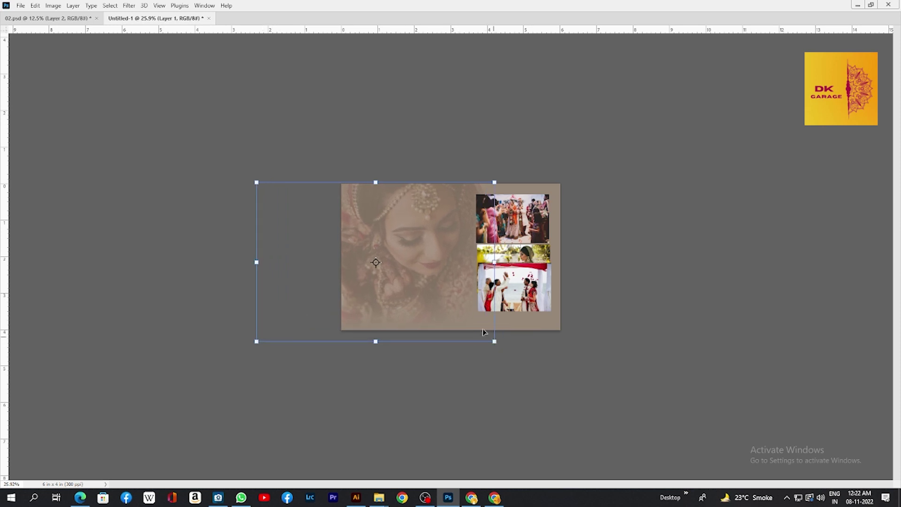
{"action": "left_click_drag", "start_coordinate": [458, 296], "coordinate": [462, 295]}
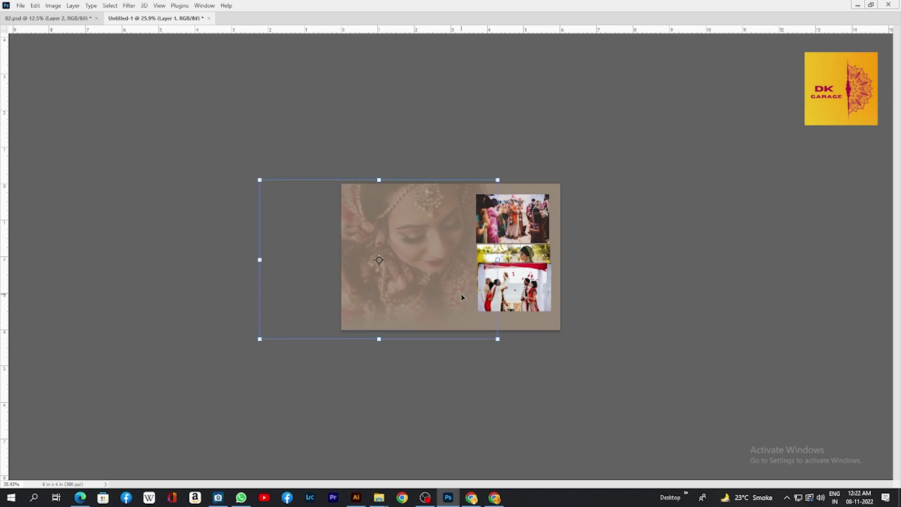
{"action": "key", "text": "Return"}
- Nudge the faded bride close-up down until its top edge meets the top of the canvas
{"action": "key", "text": "ctrl+plus"}
{"action": "key", "text": "ctrl+plus"}
{"action": "key", "text": "ctrl+plus"}
{"action": "key", "text": "ctrl+t"}
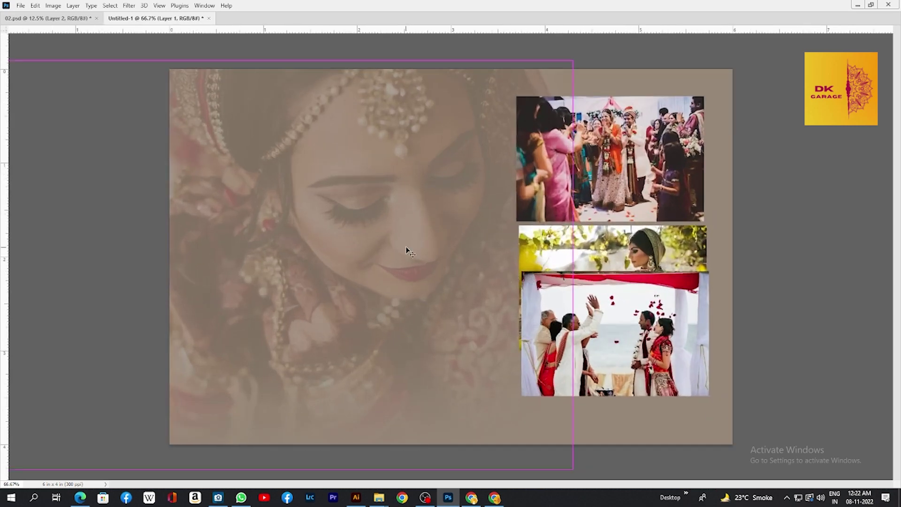
{"action": "key", "text": "shift+Down"}
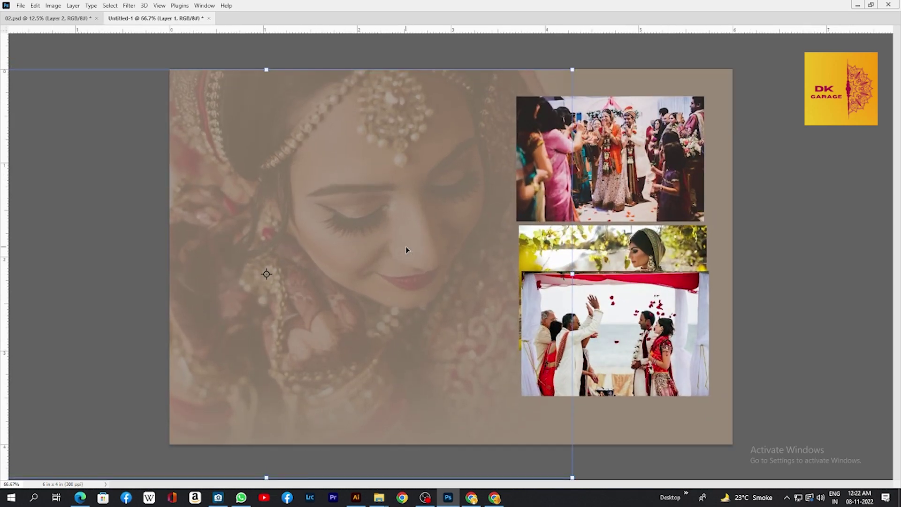
{"action": "key", "text": "ctrl+plus"}
{"action": "key", "text": "ctrl+minus"}
{"action": "key", "text": "ctrl+minus"}
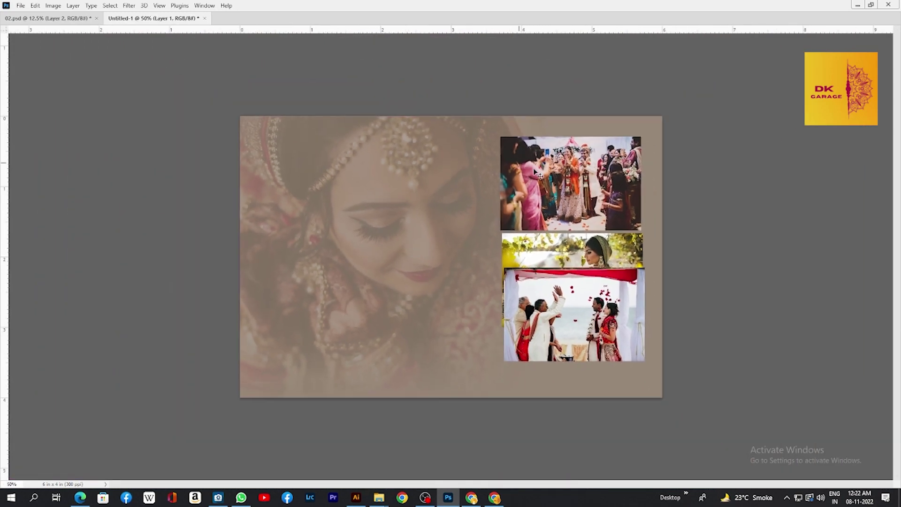
- Move the crowd, garden bride and beach ceremony photos over the left half of the page, leaving the right side clear
{"action": "right_click", "coordinate": [566, 183]}
{"action": "left_click", "coordinate": [583, 187]}
{"action": "left_click_drag", "start_coordinate": [518, 201], "coordinate": [355, 221]}
{"action": "left_click_drag", "start_coordinate": [570, 255], "coordinate": [338, 241]}
{"action": "left_click_drag", "start_coordinate": [535, 308], "coordinate": [322, 280]}
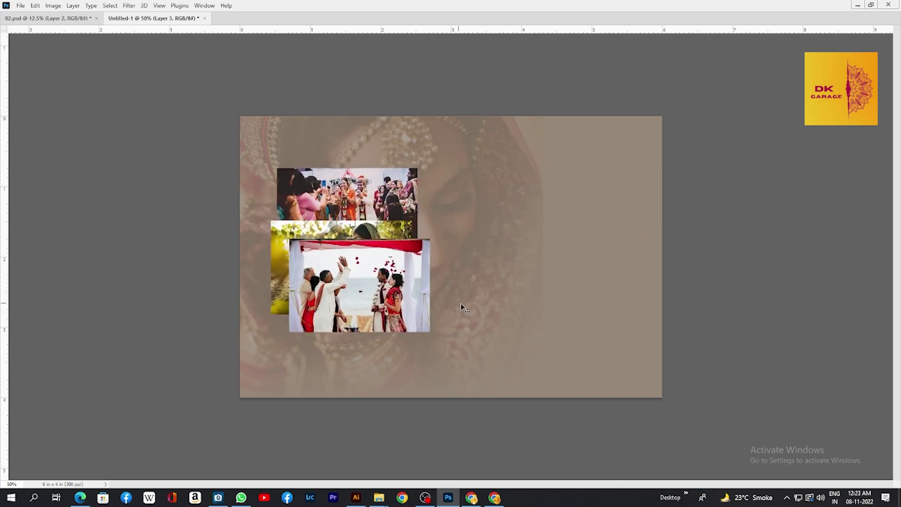
- Fill a full-height strip along the canvas's right side, about 2.3 in wide, with the light beige foreground colour on a new layer
{"action": "key", "text": "m"}
{"action": "left_click_drag", "start_coordinate": [498, 105], "coordinate": [696, 420]}
{"action": "key", "text": "ctrl+shift+n"}
{"action": "key", "text": "Return"}
{"action": "key", "text": "alt+BackSpace"}
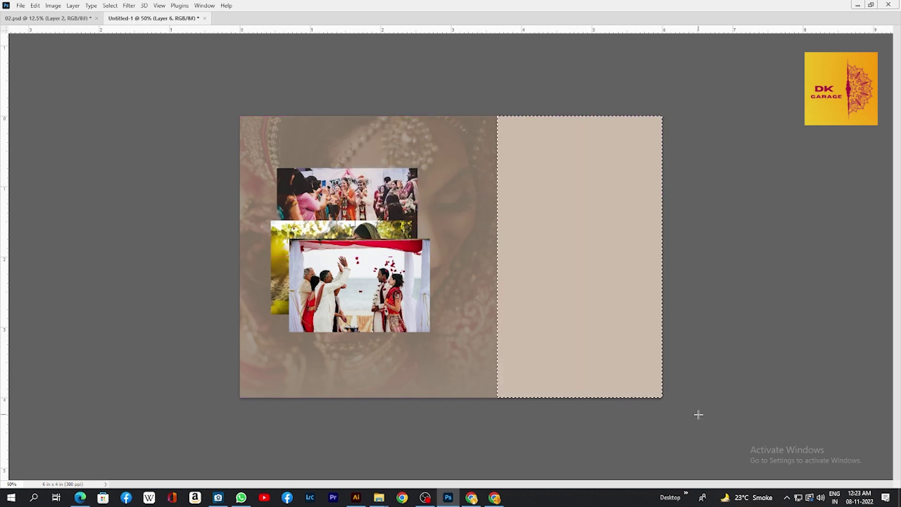
{"action": "key", "text": "ctrl+d"}
- Lower the beige panel's saturation to -47 and extend its left edge slightly, making the panel about 2.4 in wide
{"action": "key", "text": "ctrl+u"}
{"action": "left_click_drag", "start_coordinate": [726, 319], "coordinate": [705, 319]}
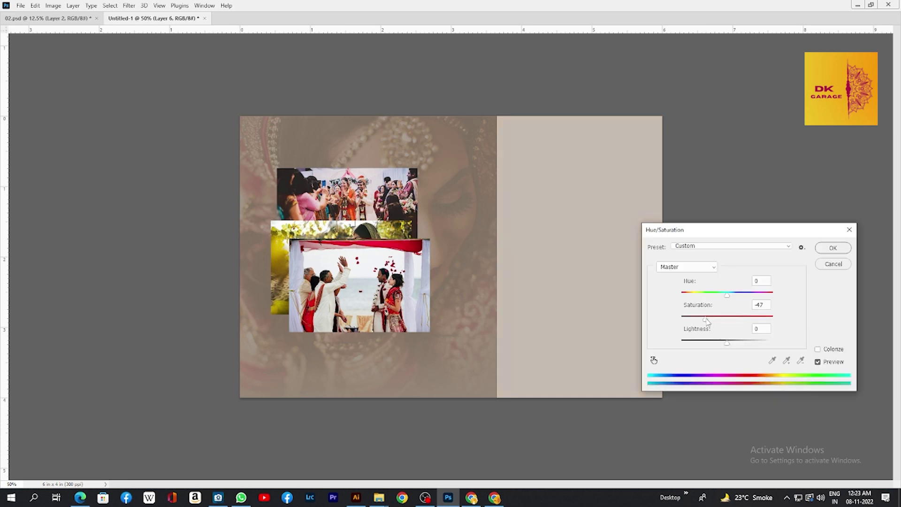
{"action": "key", "text": "Return"}
{"action": "key", "text": "ctrl+t"}
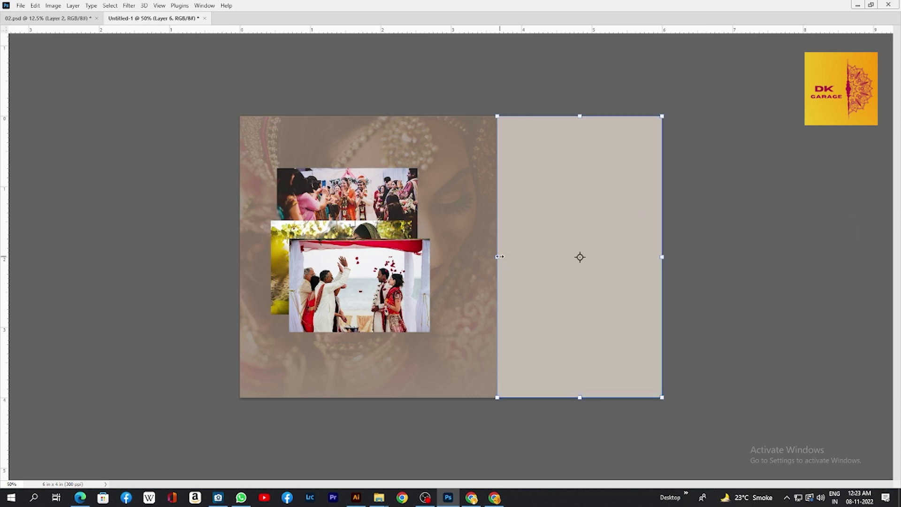
{"action": "left_click_drag", "start_coordinate": [499, 257], "coordinate": [491, 257]}
{"action": "key", "text": "Return"}
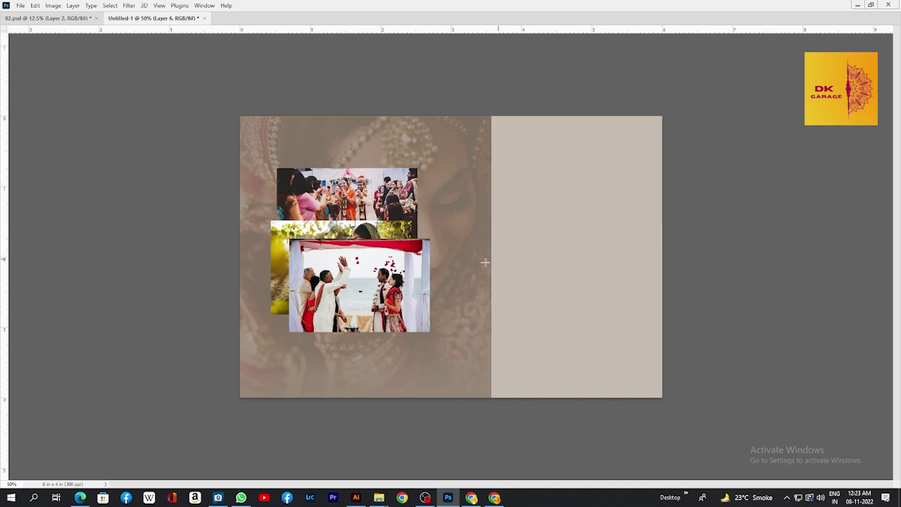
- Move the beige panel on Layer 6 below the three photo layers, directly above Layer 1
{"action": "left_click_drag", "start_coordinate": [383, 229], "coordinate": [497, 202]}
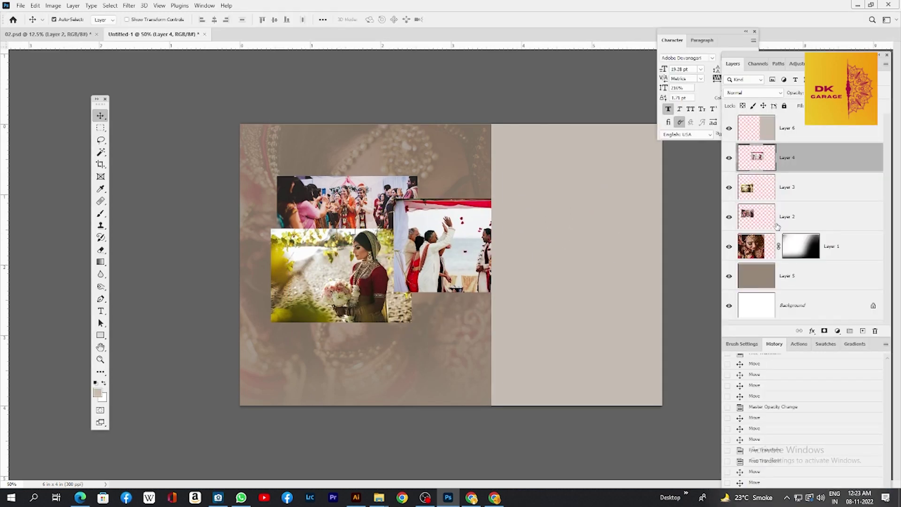
{"action": "left_click_drag", "start_coordinate": [798, 127], "coordinate": [798, 231]}
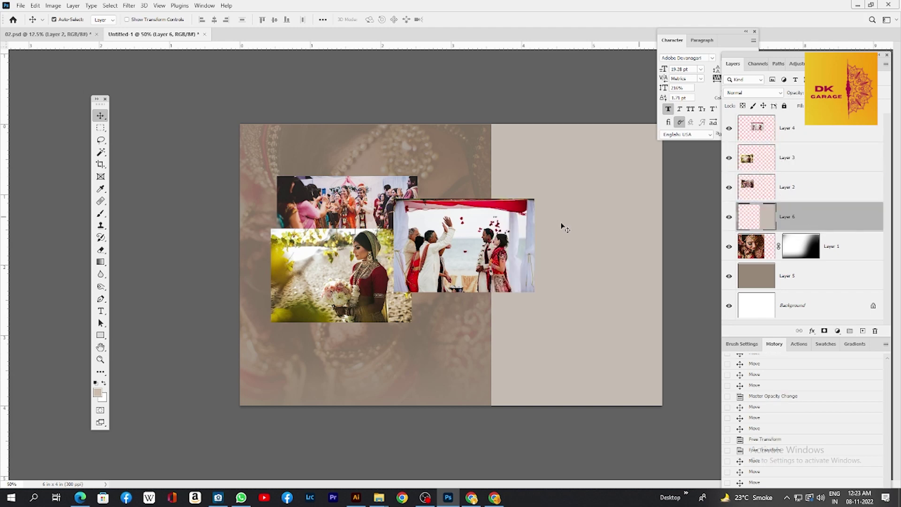
- Place the crowd photo near the top of the beige panel and the garden bride photo directly beneath it, aligned at the sides
{"action": "left_click_drag", "start_coordinate": [435, 253], "coordinate": [362, 338]}
{"action": "left_click_drag", "start_coordinate": [363, 203], "coordinate": [599, 174]}
{"action": "key", "text": "Tab"}
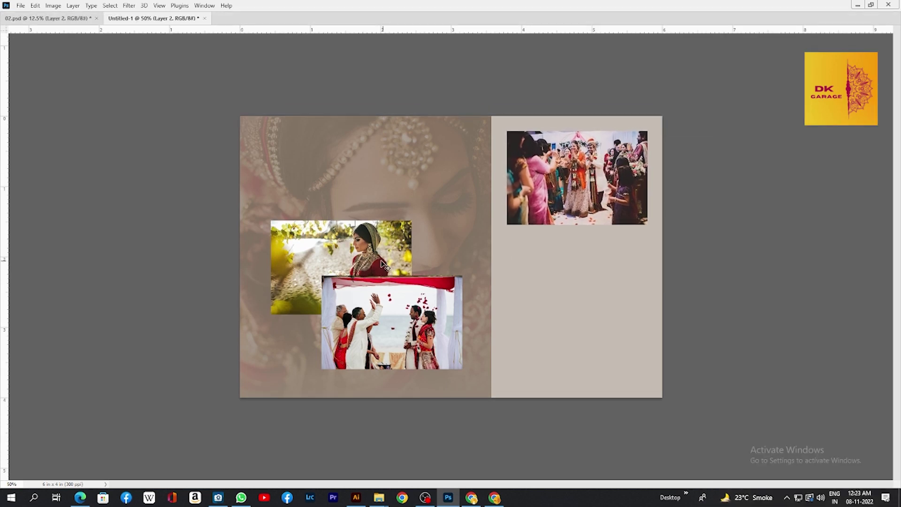
{"action": "left_click_drag", "start_coordinate": [382, 264], "coordinate": [608, 268]}
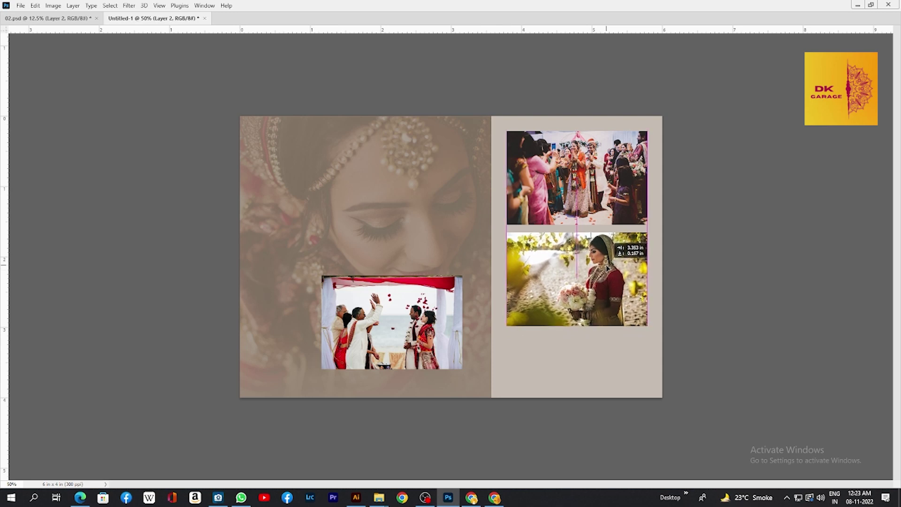
- Shift the crowd and garden bride photos up together until the crowd photo extends past the canvas's top edge
{"action": "left_click", "coordinate": [582, 208], "text": "shift"}
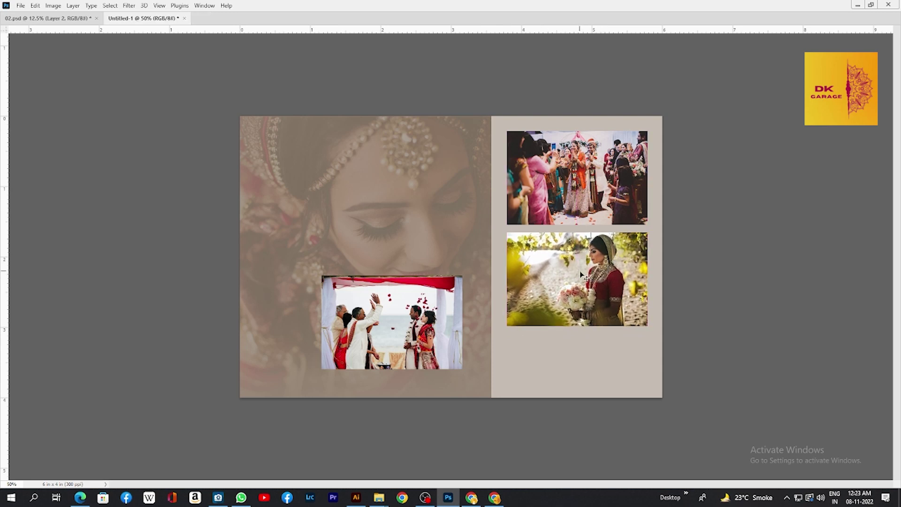
{"action": "mouse_move", "coordinate": [580, 271]}
{"action": "left_mouse_down"}
{"action": "mouse_move", "coordinate": [595, 276]}
{"action": "mouse_move", "coordinate": [593, 259]}
{"action": "left_mouse_up"}
{"action": "right_click", "coordinate": [561, 220]}
{"action": "left_click", "coordinate": [489, 220]}
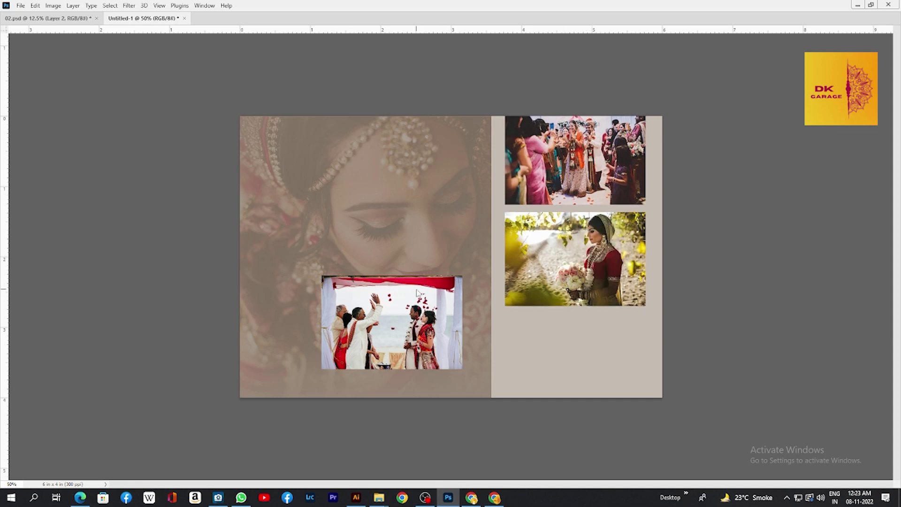
- Nudge the garden bride photo on Layer 3 up to narrow the gap below the crowd photo
{"action": "right_click", "coordinate": [416, 289]}
{"action": "left_click", "coordinate": [445, 296]}
{"action": "right_click", "coordinate": [529, 247]}
{"action": "left_click", "coordinate": [548, 254]}
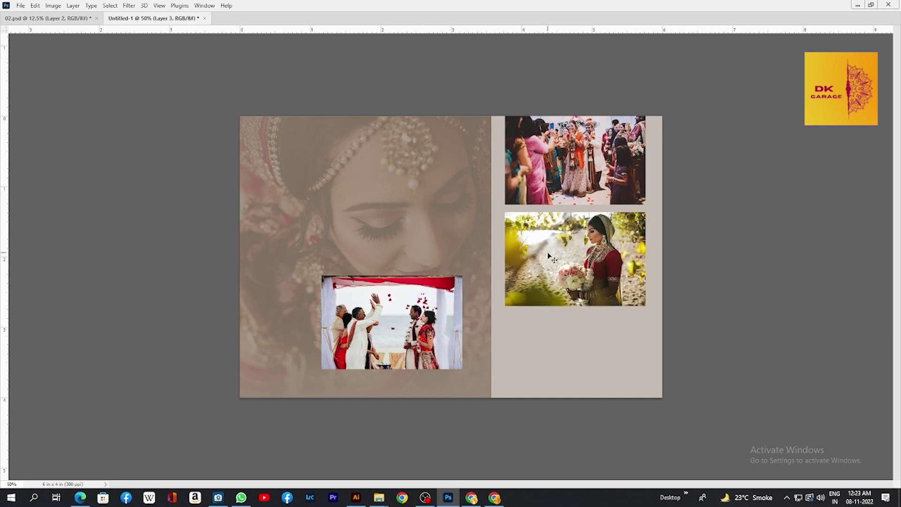
{"action": "key", "text": "Up"}
{"action": "key", "text": "Up"}
{"action": "key", "text": "Up"}
{"action": "key", "text": "Up"}
{"action": "key", "text": "Up"}
{"action": "key", "text": "Up"}
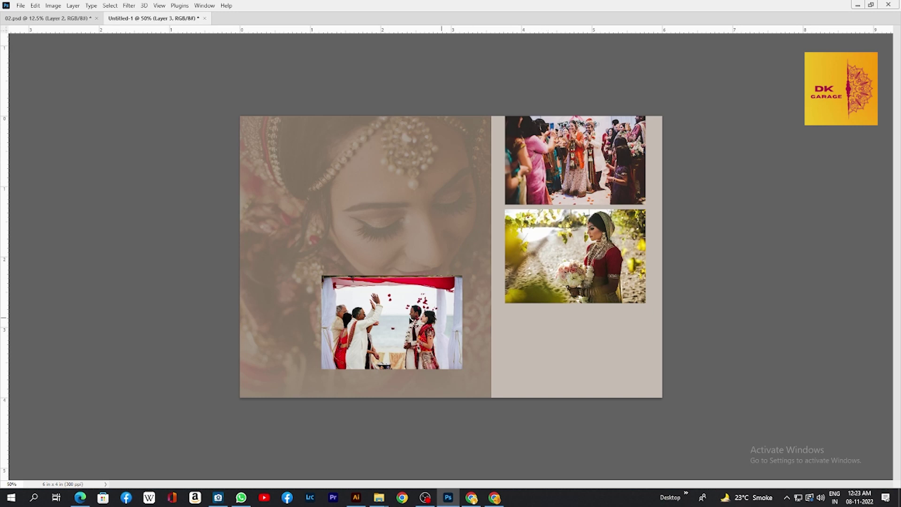
- Move the beach ceremony photo onto the beige panel, aligned directly beneath the garden bride photo
{"action": "left_click_drag", "start_coordinate": [409, 321], "coordinate": [592, 353]}
{"action": "key", "text": "Up"}
{"action": "key", "text": "Up"}
{"action": "key", "text": "Up"}
{"action": "key", "text": "Up"}
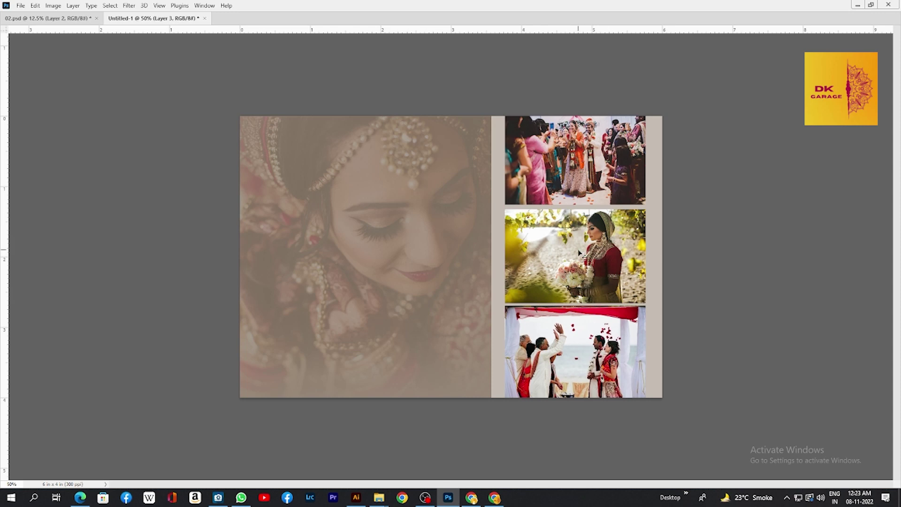
- Nudge the garden bride photo further up to tighten its spacing with the crowd photo
{"action": "key", "text": "Up"}
{"action": "key", "text": "Up"}
{"action": "key", "text": "Up"}
{"action": "key", "text": "Up"}
{"action": "key", "text": "Up"}
{"action": "key", "text": "Up"}
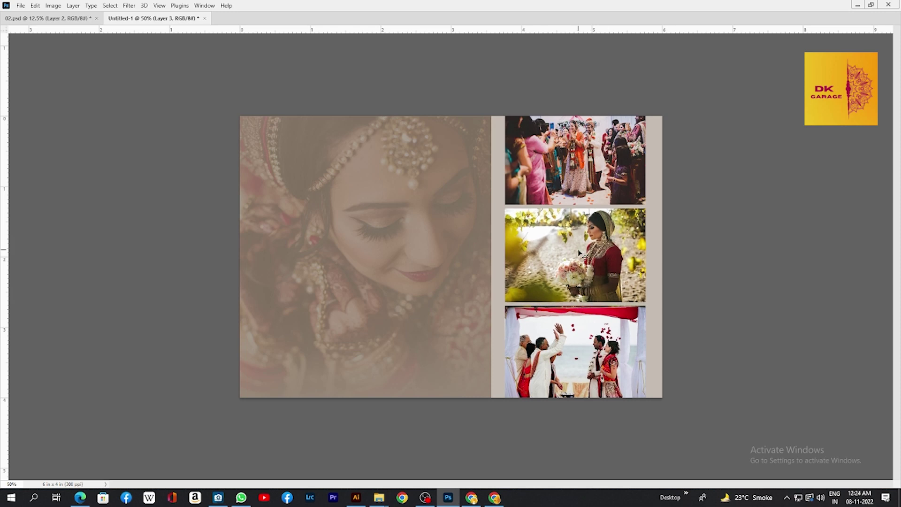
{"action": "key", "text": "Up"}
{"action": "key", "text": "Up"}
{"action": "key", "text": "Up"}
{"action": "key", "text": "Up"}
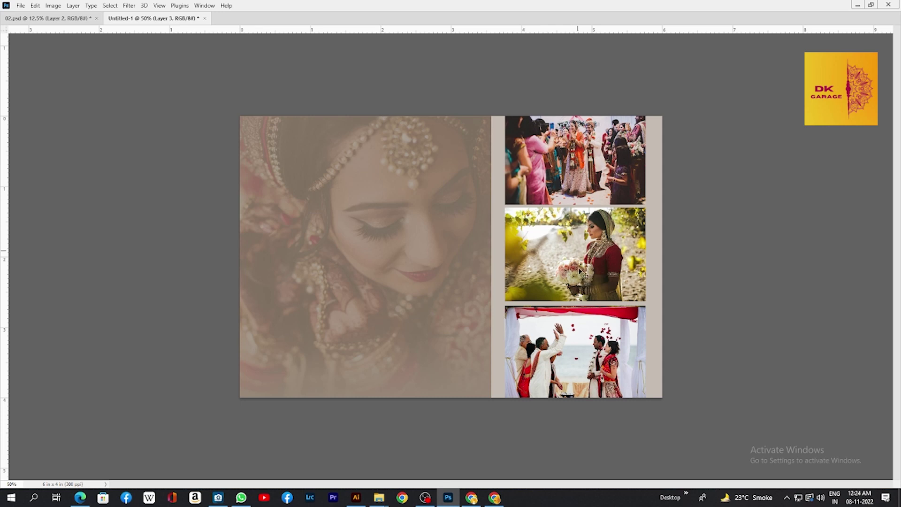
- Nudge the beach ceremony photo on Layer 4 up to match the narrow gap between the upper two photos
{"action": "key", "text": "Up"}
{"action": "key", "text": "Up"}
{"action": "key", "text": "Up"}
{"action": "key", "text": "Up"}
{"action": "key", "text": "Up"}
{"action": "key", "text": "Up"}
{"action": "key", "text": "Up"}
{"action": "key", "text": "Up"}
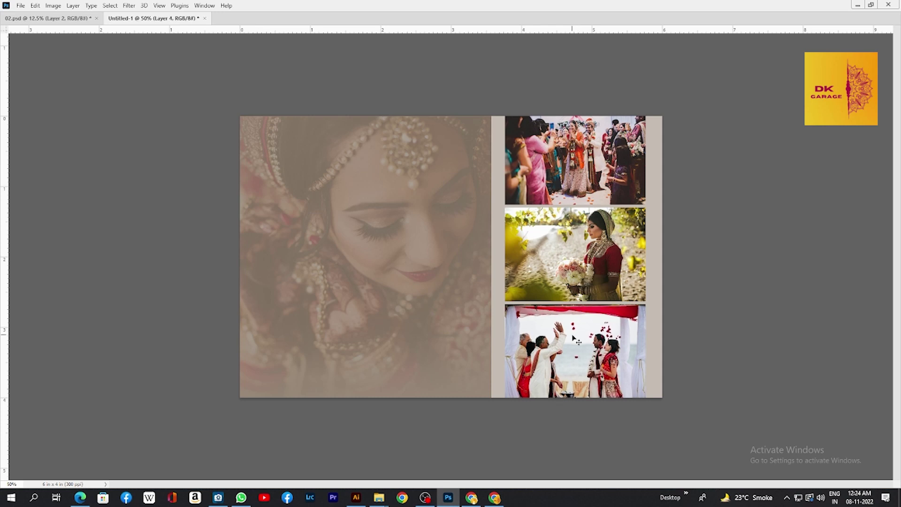
{"action": "key", "text": "Up"}
{"action": "key", "text": "Up"}
{"action": "key", "text": "Up"}
{"action": "key", "text": "Up"}
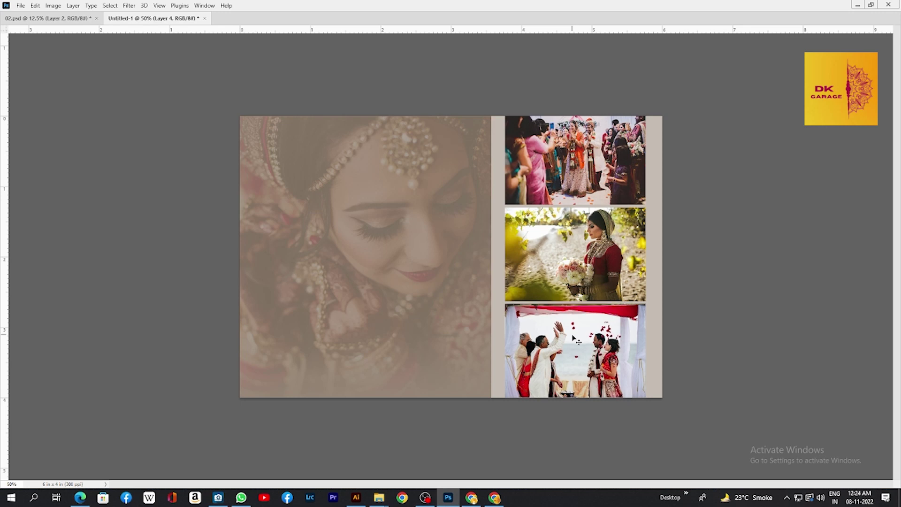
- Scale the three stacked photos down together about their centre to about 1.7 in wide, so they fit inside the beige panel
{"action": "left_click", "coordinate": [578, 255], "text": "shift"}
{"action": "left_click", "coordinate": [581, 190], "text": "shift"}
{"action": "key", "text": "ctrl+t"}
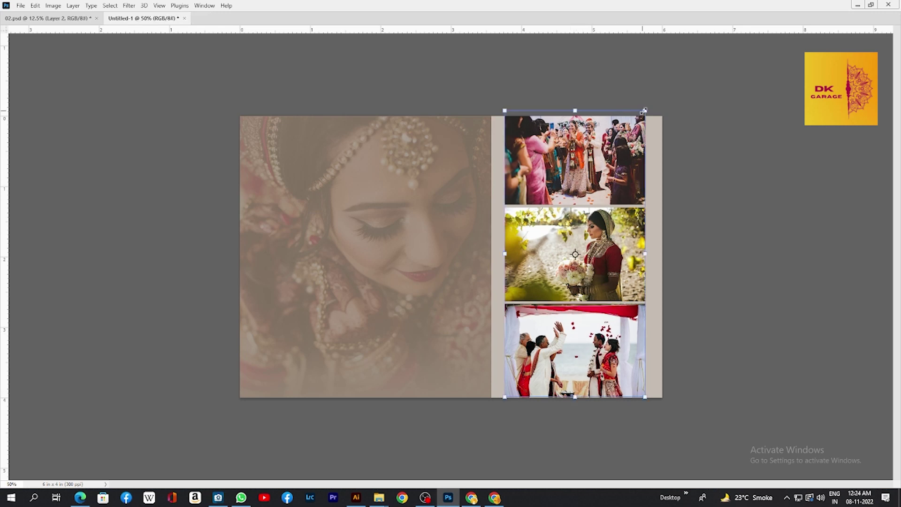
{"action": "left_click_drag", "start_coordinate": [646, 110], "coordinate": [632, 123]}
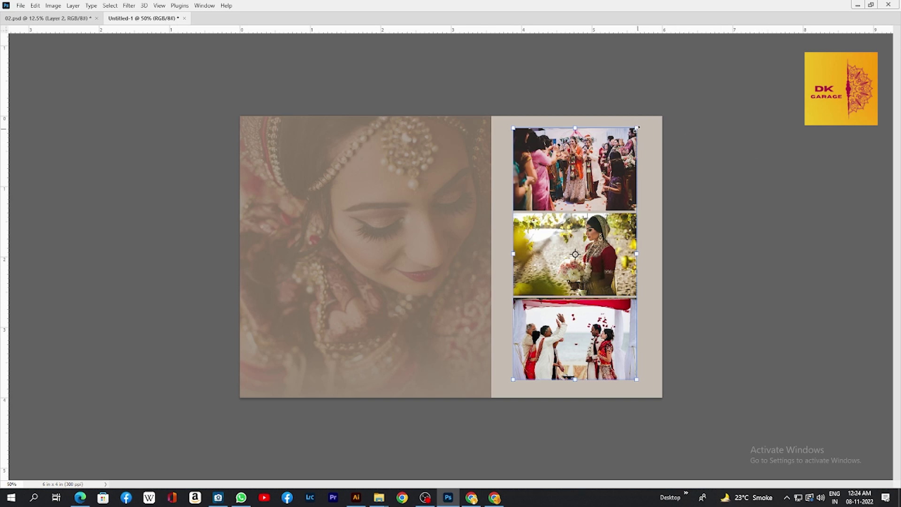
{"action": "left_click_drag", "start_coordinate": [637, 127], "coordinate": [635, 132]}
{"action": "key", "text": "Return"}
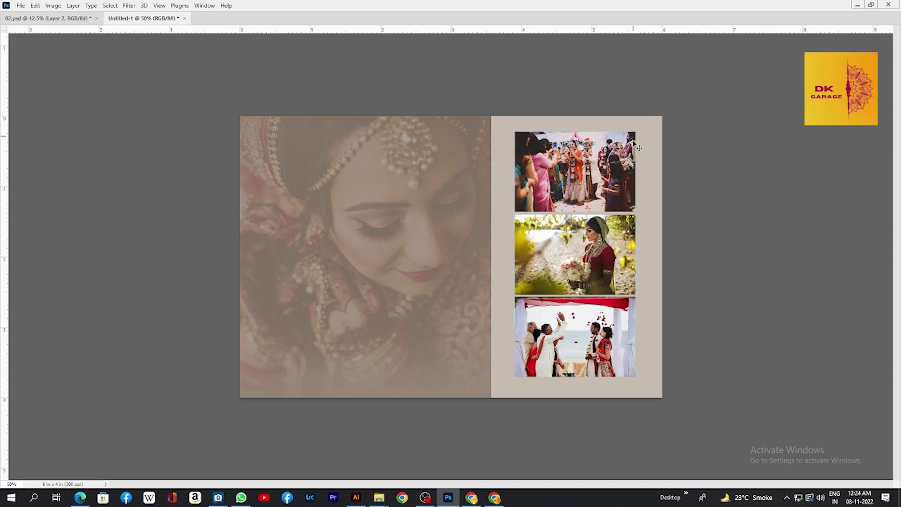
- Shift the three-photo column slightly right to centre it on the beige panel
{"action": "key", "text": "ctrl+t"}
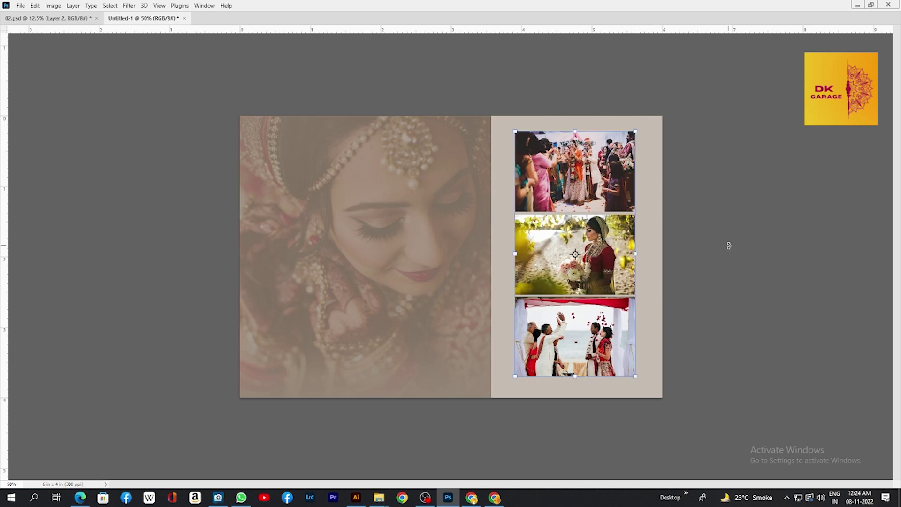
{"action": "key", "text": "shift+Right"}
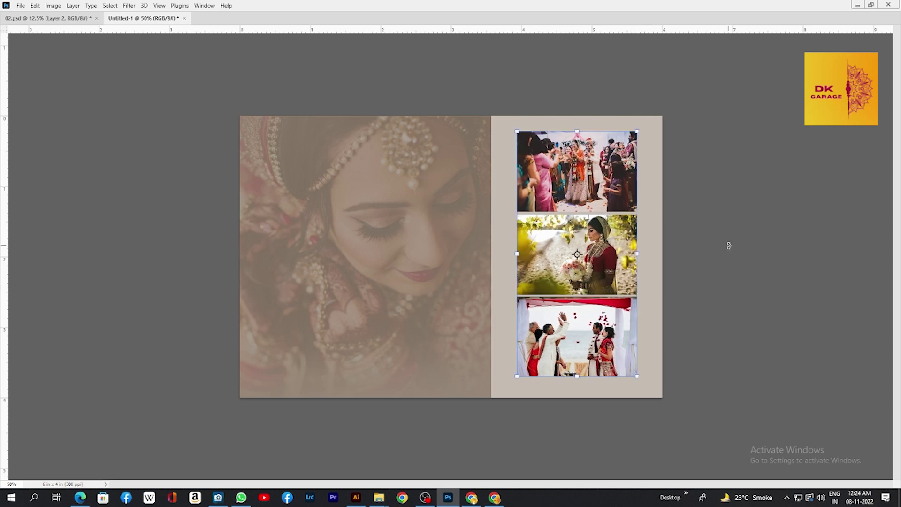
{"action": "key", "text": "Return"}
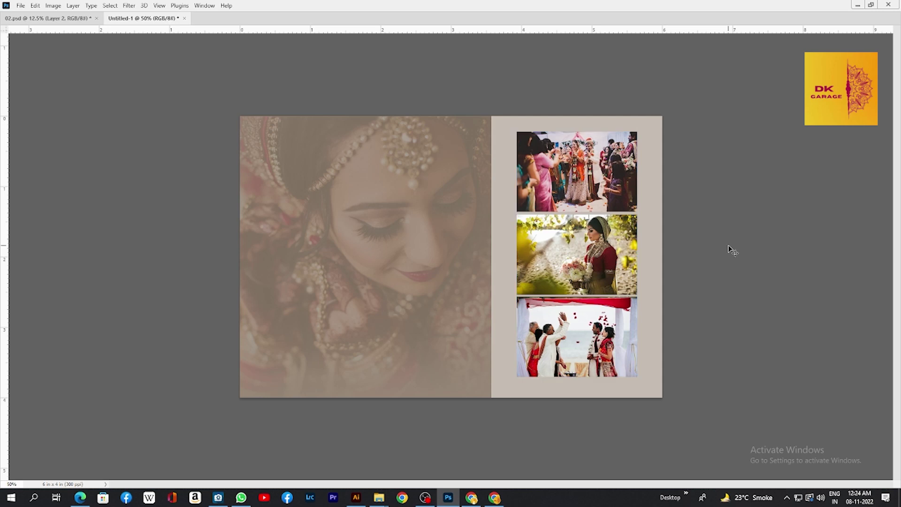
- Widen the gaps in the column by nudging the crowd photo up and the beach ceremony photo down
{"action": "right_click", "coordinate": [592, 188]}
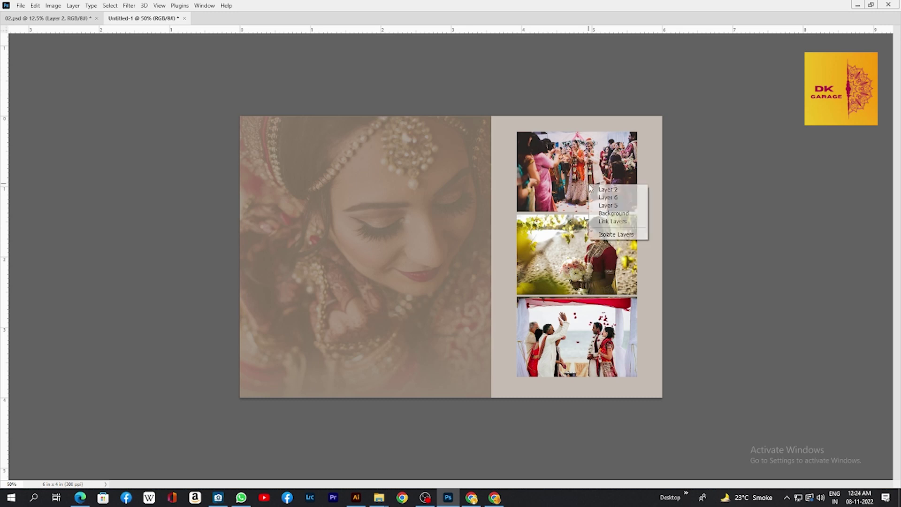
{"action": "left_click", "coordinate": [595, 189]}
{"action": "key", "text": "Up"}
{"action": "key", "text": "Up"}
{"action": "key", "text": "Up"}
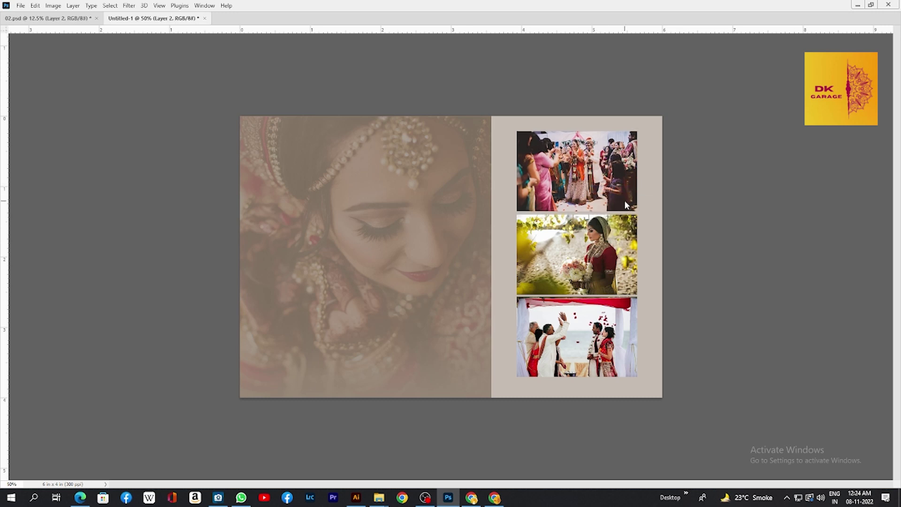
{"action": "left_click", "coordinate": [606, 325], "text": "ctrl"}
{"action": "key", "text": "Down"}
{"action": "key", "text": "Down"}
{"action": "key", "text": "Down"}
{"action": "key", "text": "Down"}
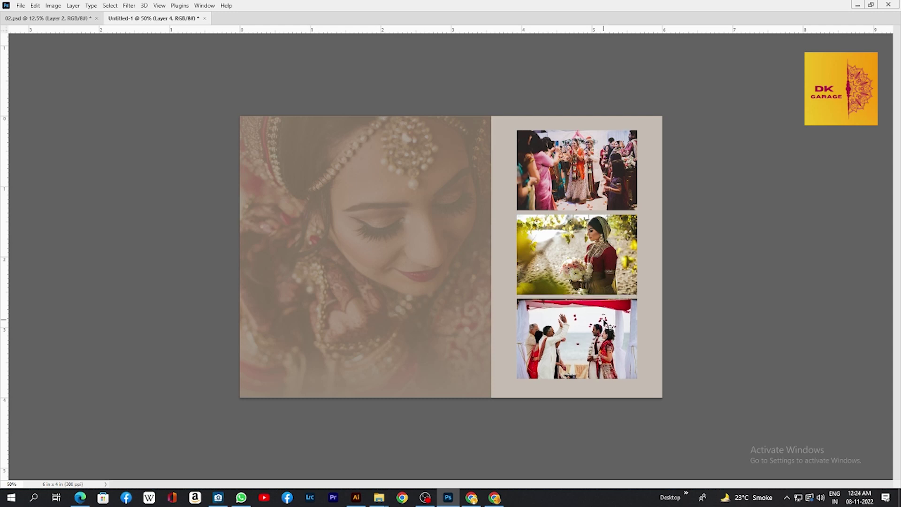
{"action": "key", "text": "Down"}
{"action": "key", "text": "Down"}
- Scale the three photos down together slightly more, to about 1.6 in wide, leaving wider margins within the beige panel
{"action": "left_click", "coordinate": [587, 259], "text": "ctrl+shift"}
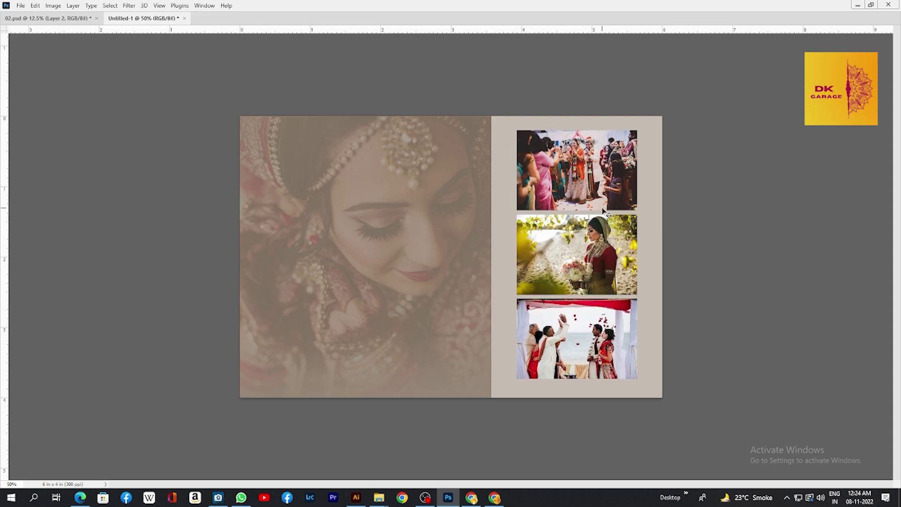
{"action": "key", "text": "ctrl+t"}
{"action": "left_click_drag", "start_coordinate": [518, 131], "coordinate": [520, 135]}
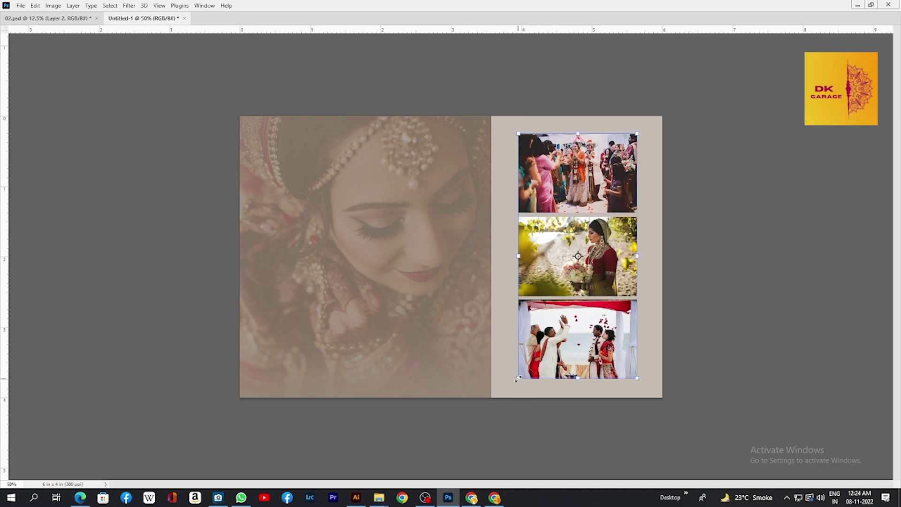
{"action": "left_click_drag", "start_coordinate": [519, 378], "coordinate": [520, 376]}
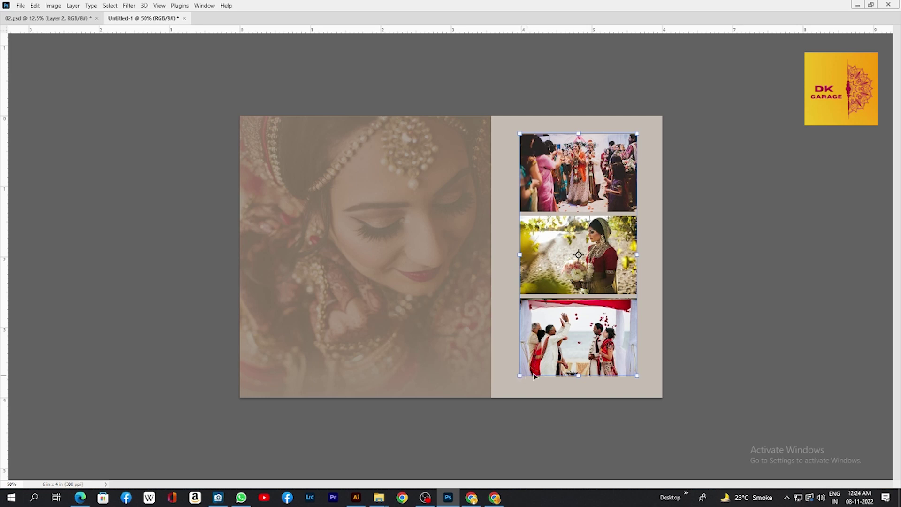
{"action": "key", "text": "Return"}
{"action": "key", "text": "ctrl+t"}
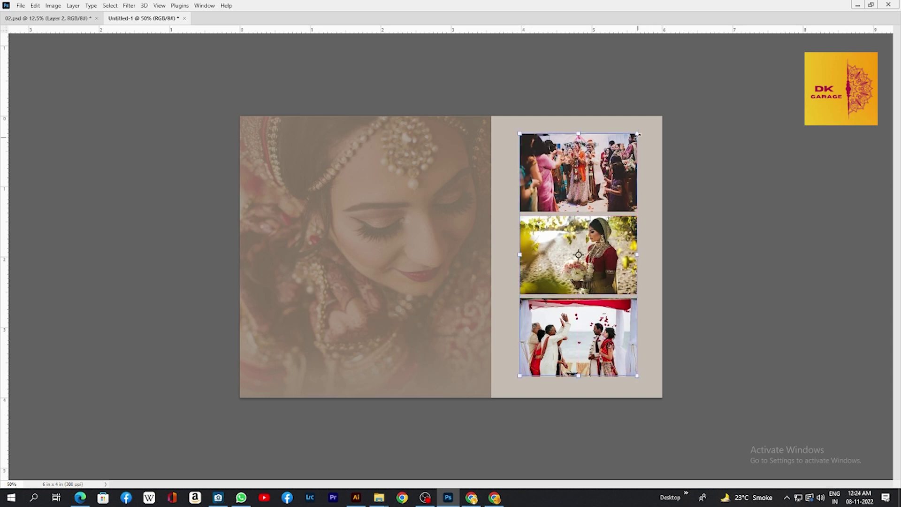
{"action": "left_click_drag", "start_coordinate": [637, 134], "coordinate": [635, 137]}
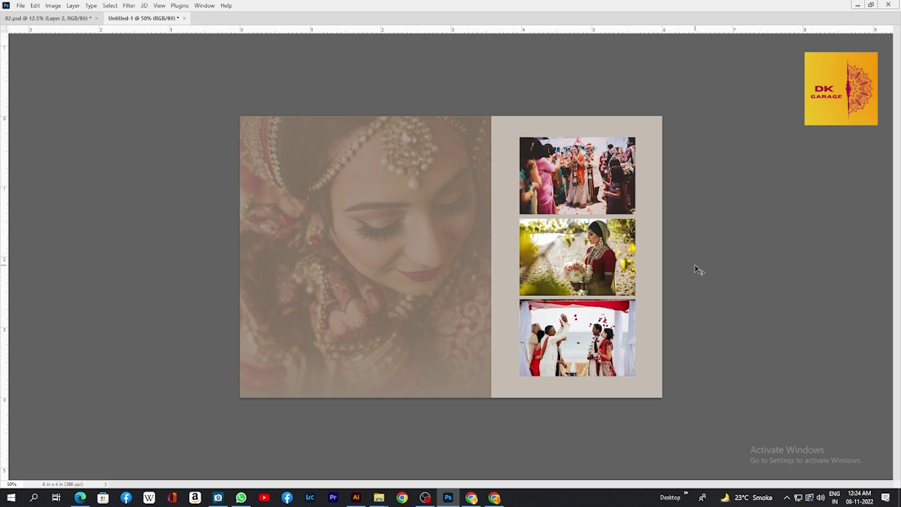
{"action": "key", "text": "Return"}
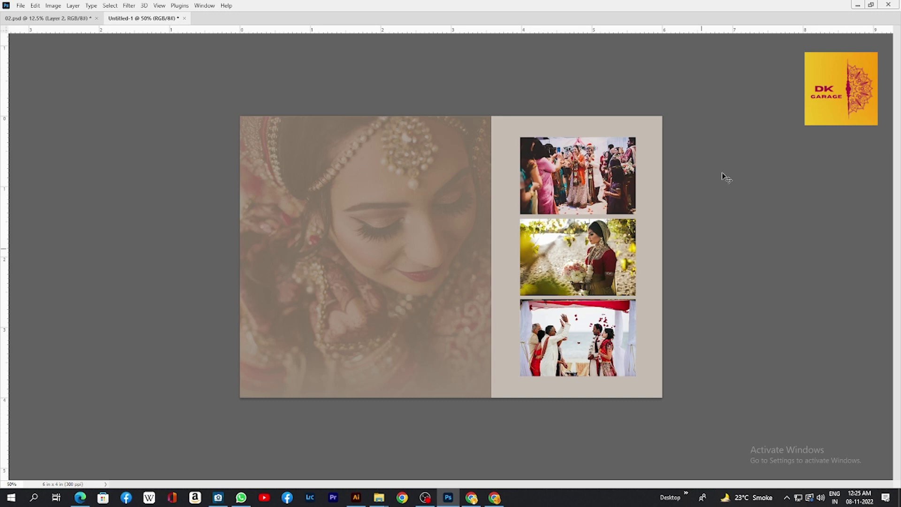
- Place a single-column marquee selection vertically through the middle of the three-photo column on the beige panel
{"action": "key", "text": "Tab"}
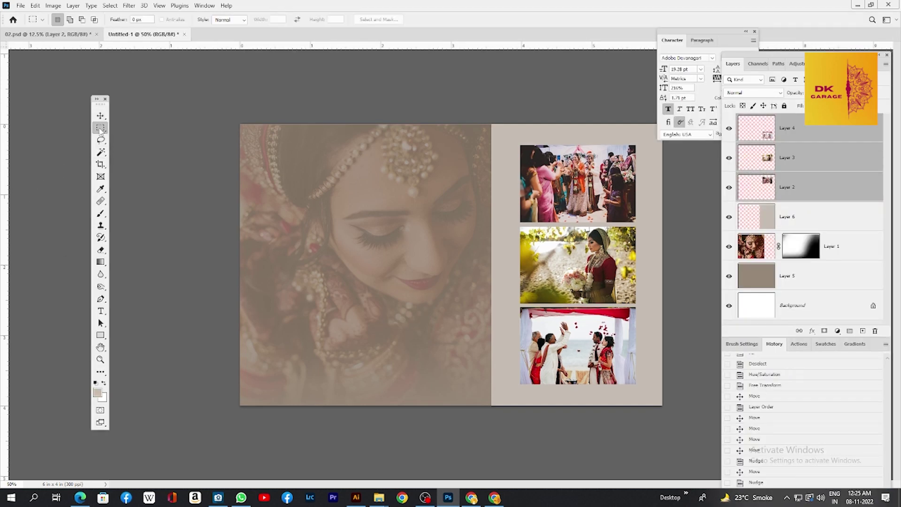
{"action": "right_click", "coordinate": [101, 129]}
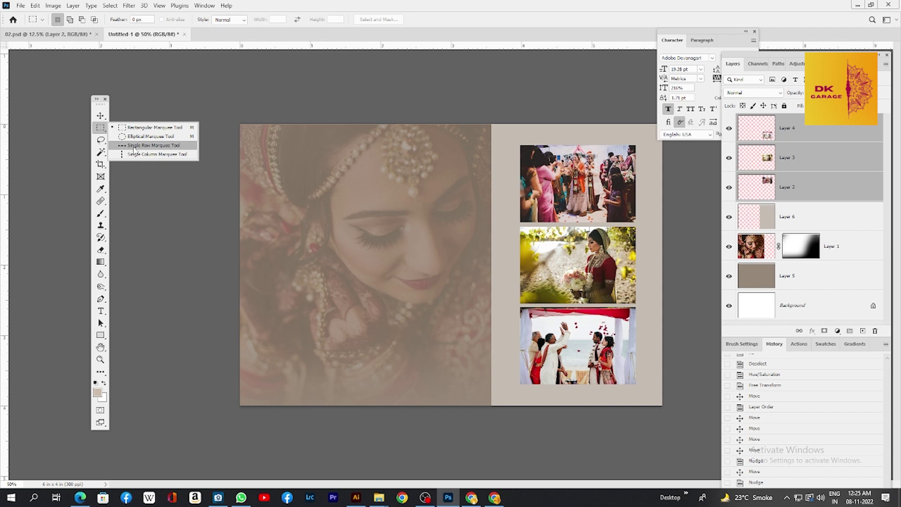
{"action": "left_click", "coordinate": [137, 154]}
{"action": "key", "text": "Tab"}
{"action": "left_click", "coordinate": [566, 148]}
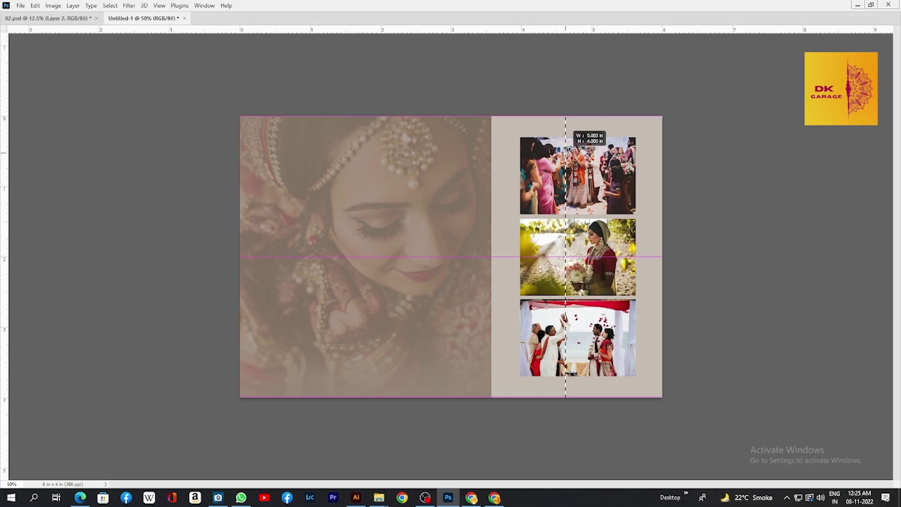
{"action": "left_click_drag", "start_coordinate": [565, 148], "coordinate": [579, 148]}
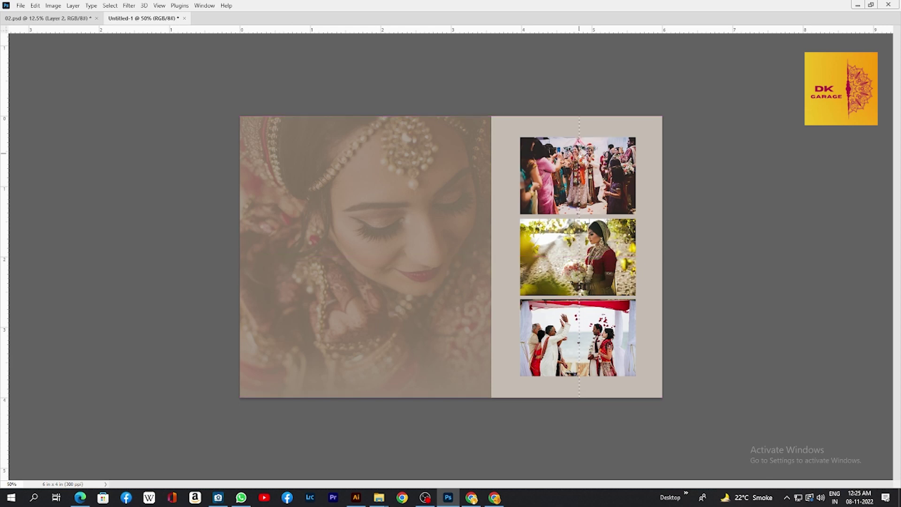
- Fill the one-pixel column selection with the beige foreground colour on a new layer and deselect
{"action": "key", "text": "ctrl+shift+n"}
{"action": "key", "text": "Return"}
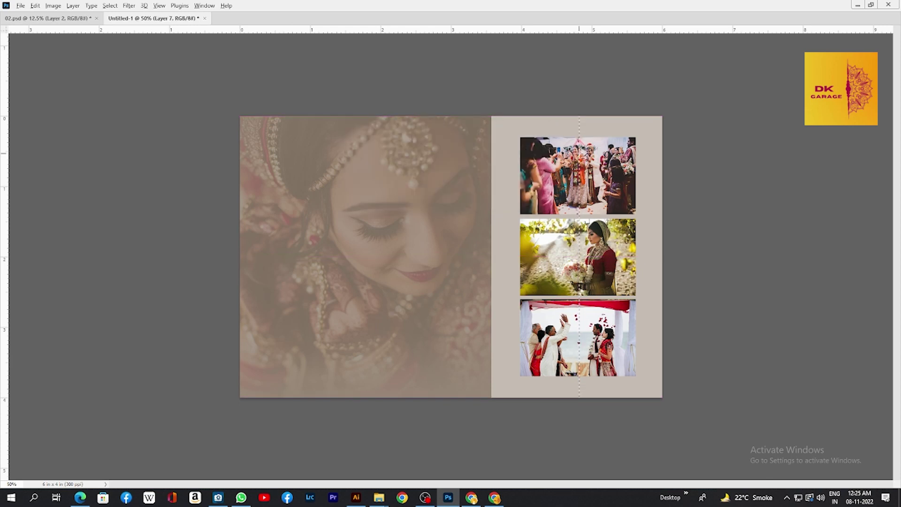
{"action": "key", "text": "ctrl+d"}
{"action": "key", "text": "Tab"}
{"action": "key", "text": "Tab"}
- Darken the thin vertical line with Hue/Saturation, setting Lightness to -54
{"action": "key", "text": "ctrl+u"}
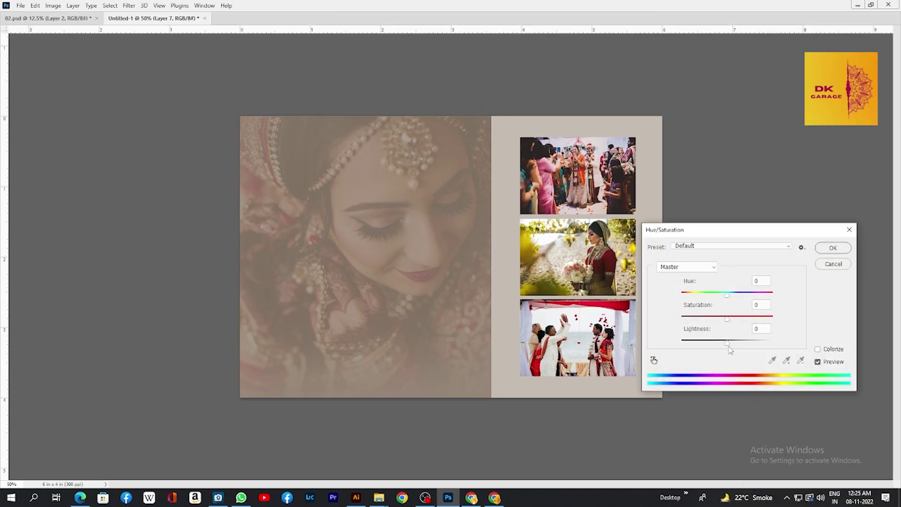
{"action": "left_click_drag", "start_coordinate": [727, 345], "coordinate": [705, 344]}
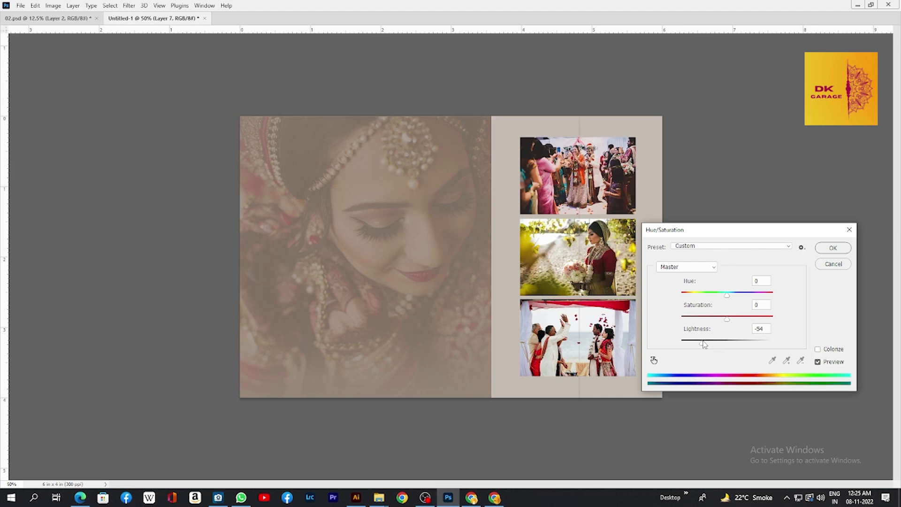
{"action": "key", "text": "Return"}
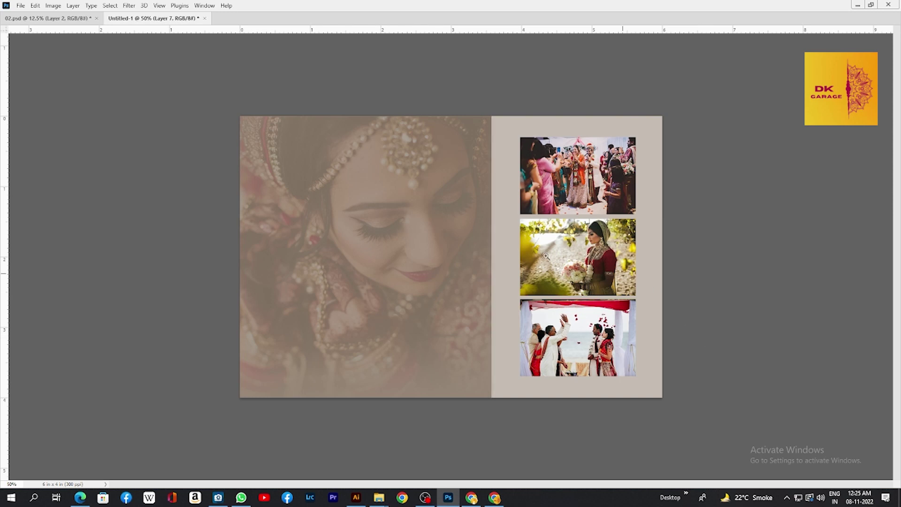
- Move the thin vertical line onto the beige panel's left edge, where it meets the bride close-up
{"action": "left_click_drag", "start_coordinate": [493, 237], "coordinate": [537, 270]}
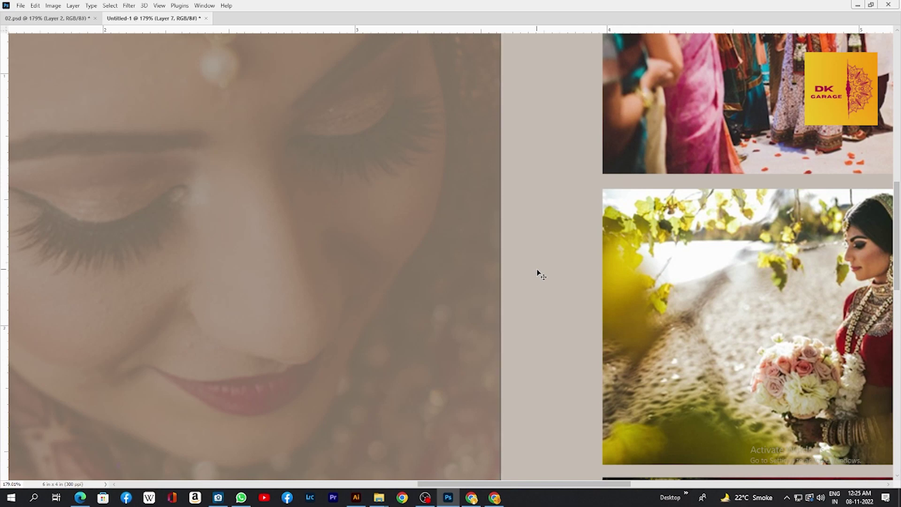
{"action": "key", "text": "ctrl+minus"}
{"action": "key", "text": "ctrl+minus"}
{"action": "key", "text": "ctrl+minus"}
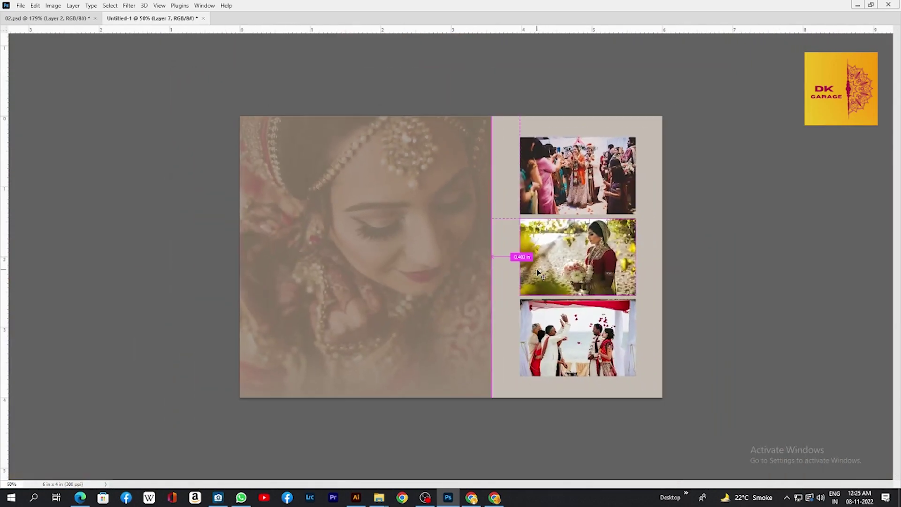
- Duplicate the thin vertical line and move the copy to the right edge of the beige panel
{"action": "key", "text": "ctrl+j"}
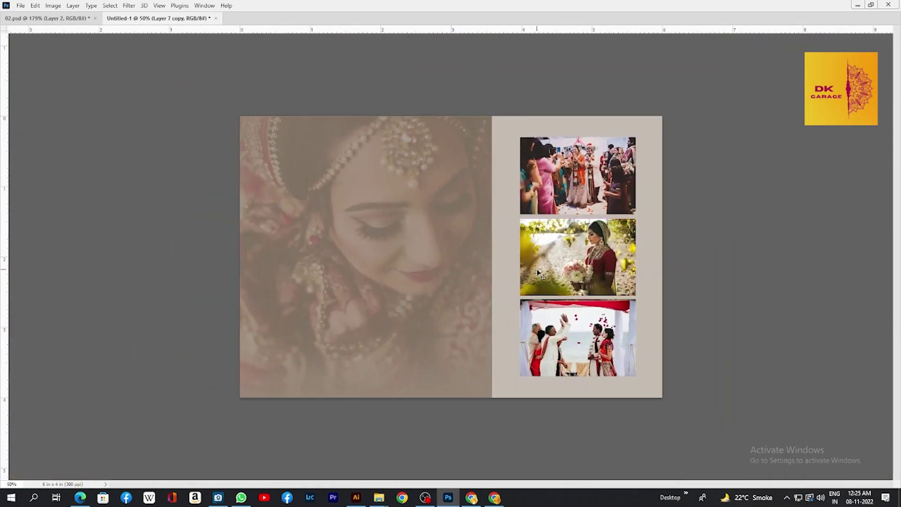
{"action": "key", "text": "ctrl+t"}
{"action": "key", "text": "shift+Right"}
{"action": "key", "text": "shift+Right"}
{"action": "key", "text": "shift+Right"}
{"action": "key", "text": "shift+Right"}
{"action": "key", "text": "shift+Right"}
{"action": "key", "text": "shift+Right"}
{"action": "key", "text": "shift+Right"}
{"action": "key", "text": "shift+Right"}
{"action": "key", "text": "shift+Right"}
{"action": "key", "text": "shift+Right"}
{"action": "key", "text": "shift+Right"}
{"action": "key", "text": "shift+Right"}
{"action": "key", "text": "shift+Right"}
{"action": "key", "text": "shift+Right"}
{"action": "key", "text": "shift+Right"}
{"action": "key", "text": "shift+Right"}
{"action": "key", "text": "shift+Right"}
{"action": "key", "text": "shift+Right"}
{"action": "key", "text": "shift+Right"}
{"action": "key", "text": "shift+Right"}
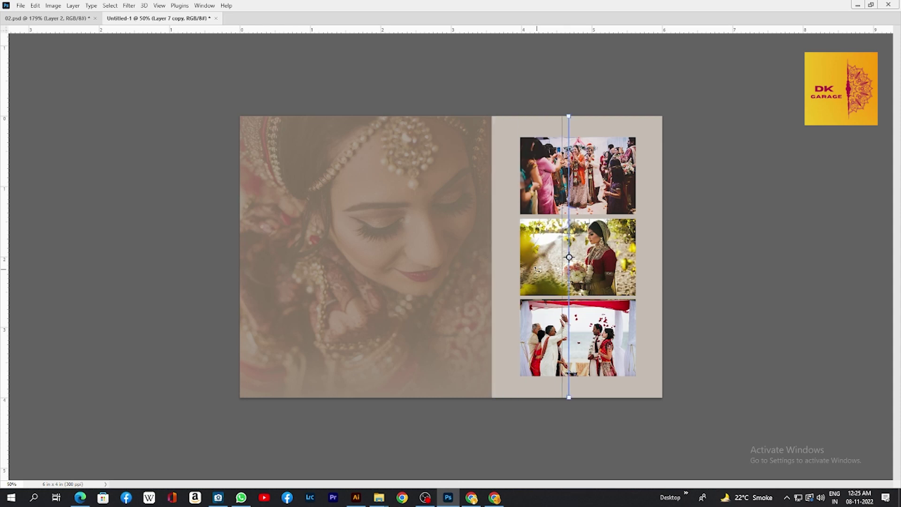
{"action": "key", "text": "shift+Right"}
{"action": "key", "text": "shift+Right"}
{"action": "key", "text": "shift+Right"}
{"action": "key", "text": "shift+Right"}
{"action": "key", "text": "shift+Right"}
{"action": "key", "text": "shift+Right"}
{"action": "key", "text": "shift+Right"}
{"action": "key", "text": "shift+Right"}
{"action": "key", "text": "shift+Right"}
{"action": "key", "text": "shift+Right"}
{"action": "key", "text": "shift+Right"}
{"action": "key", "text": "shift+Right"}
{"action": "key", "text": "shift+Right"}
{"action": "key", "text": "shift+Right"}
{"action": "key", "text": "shift+Right"}
{"action": "key", "text": "shift+Right"}
{"action": "key", "text": "shift+Right"}
{"action": "key", "text": "shift+Right"}
{"action": "key", "text": "shift+Right"}
{"action": "key", "text": "shift+Right"}
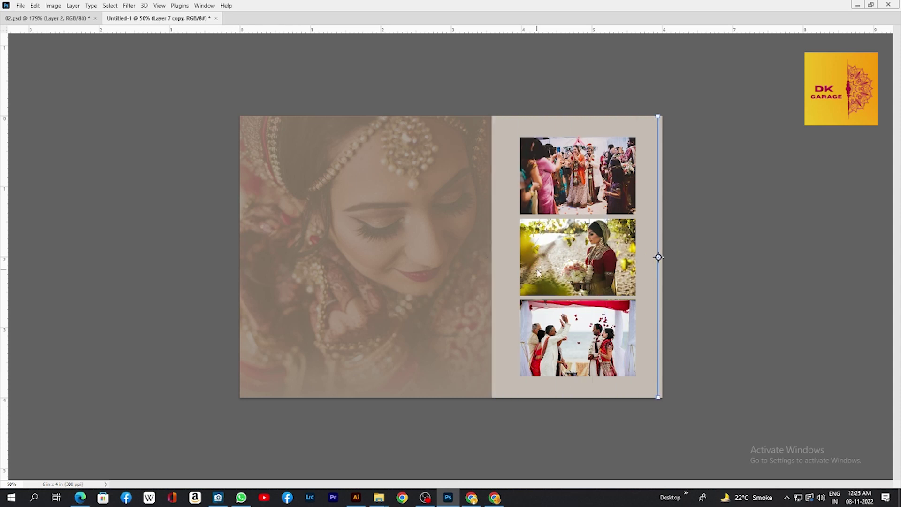
{"action": "key", "text": "Right"}
{"action": "key", "text": "Right"}
{"action": "key", "text": "Right"}
{"action": "key", "text": "Right"}
{"action": "key", "text": "Right"}
{"action": "key", "text": "Right"}
{"action": "key", "text": "Right"}
{"action": "key", "text": "Right"}
{"action": "key", "text": "Right"}
{"action": "key", "text": "Right"}
{"action": "key", "text": "Right"}
{"action": "key", "text": "Right"}
{"action": "key", "text": "Right"}
{"action": "key", "text": "Right"}
{"action": "key", "text": "Right"}
{"action": "key", "text": "Right"}
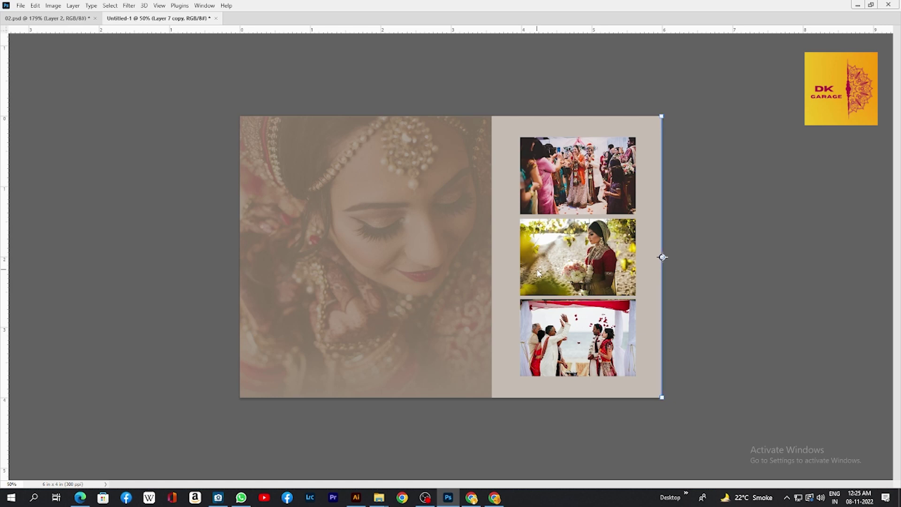
{"action": "key", "text": "Return"}
- Duplicate the right-edge line and move the copy left until it aligns with the photos' right edges
{"action": "key", "text": "ctrl+plus"}
{"action": "key", "text": "ctrl+plus"}
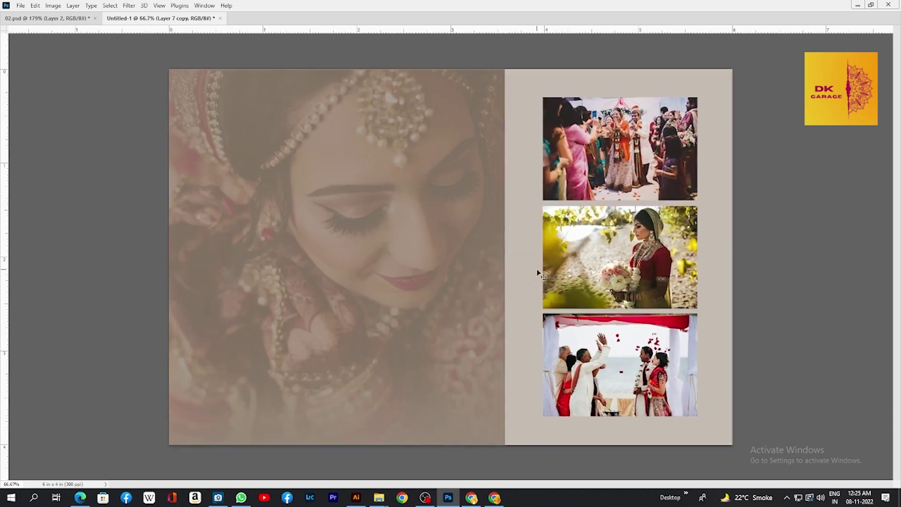
{"action": "key", "text": "ctrl+minus"}
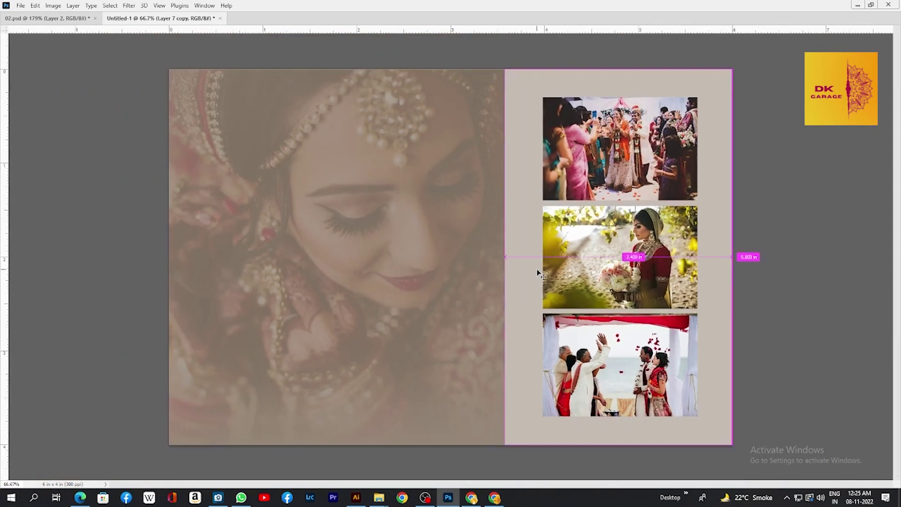
{"action": "key", "text": "ctrl+j"}
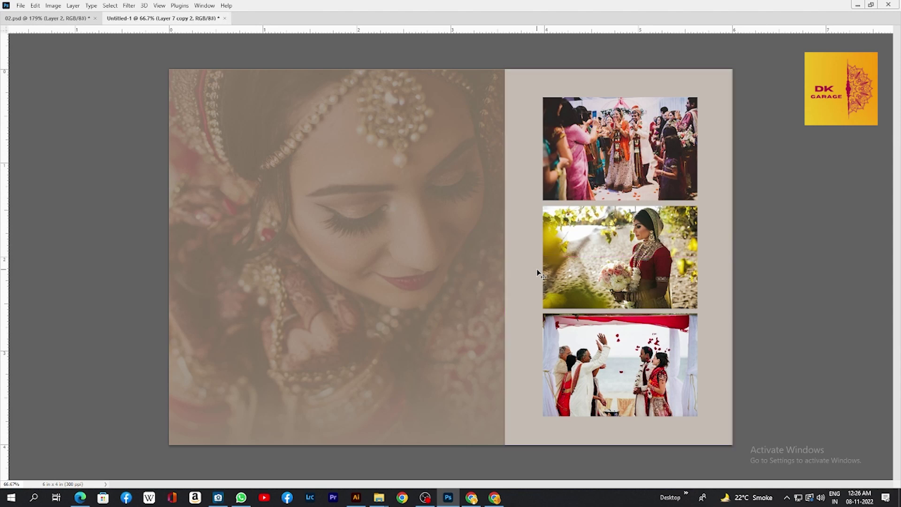
{"action": "key", "text": "ctrl+t"}
{"action": "key", "text": "shift+Left"}
{"action": "key", "text": "shift+Left"}
{"action": "key", "text": "shift+Left"}
{"action": "key", "text": "shift+Left"}
{"action": "key", "text": "shift+Left"}
{"action": "key", "text": "shift+Left"}
{"action": "key", "text": "shift+Left"}
{"action": "key", "text": "shift+Left"}
{"action": "key", "text": "shift+Left"}
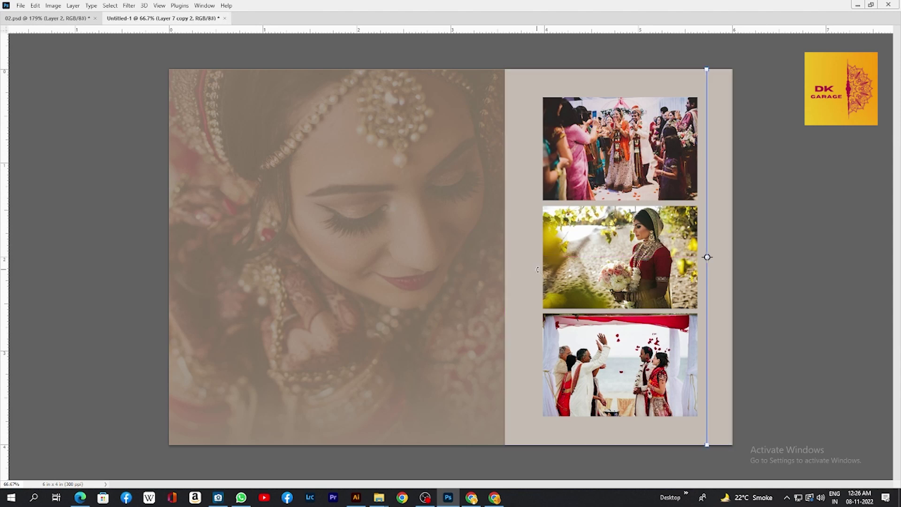
{"action": "key", "text": "shift+Left"}
{"action": "key", "text": "shift+Left"}
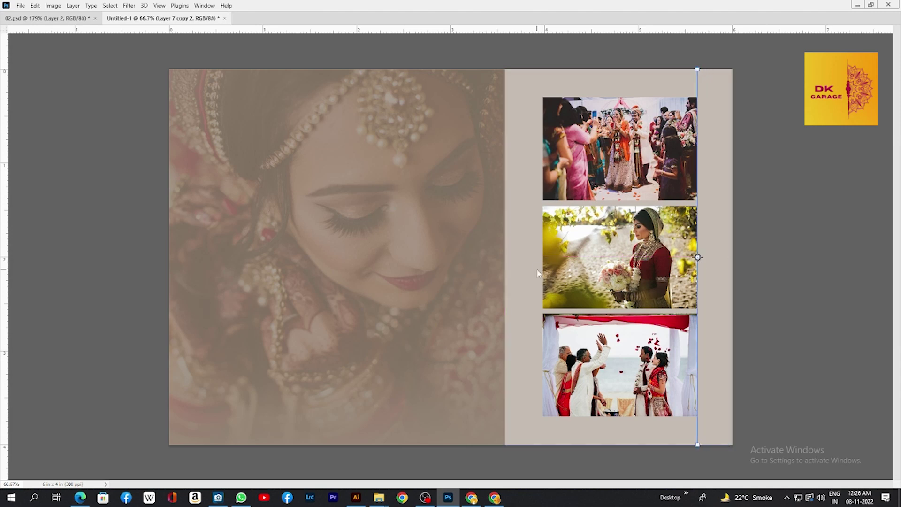
{"action": "key", "text": "Return"}
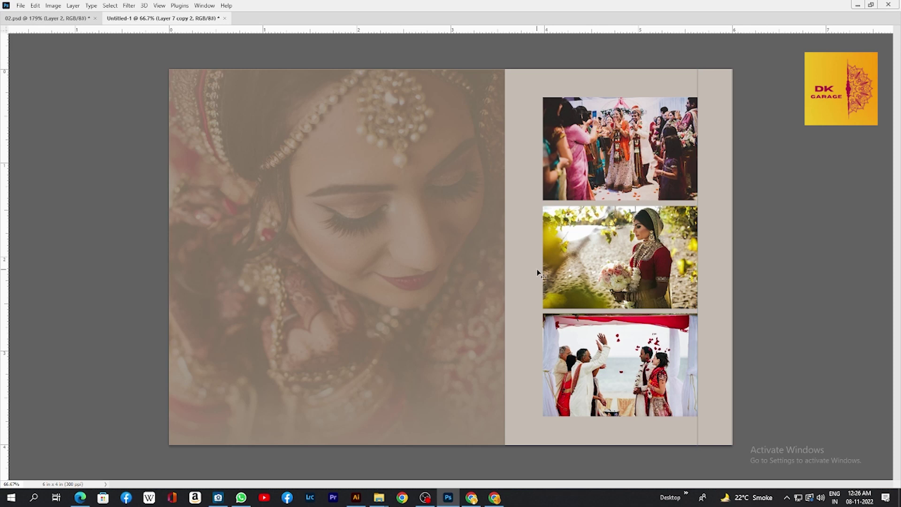
- Duplicate the line at the photos' right edges and move the copy left to align with their left edges
{"action": "key", "text": "ctrl+j"}
{"action": "key", "text": "shift+Left"}
{"action": "key", "text": "shift+Left"}
{"action": "key", "text": "shift+Left"}
{"action": "key", "text": "shift+Left"}
{"action": "key", "text": "shift+Left"}
{"action": "key", "text": "shift+Left"}
{"action": "key", "text": "shift+Left"}
{"action": "key", "text": "shift+Left"}
{"action": "key", "text": "shift+Left"}
{"action": "key", "text": "shift+Left"}
{"action": "key", "text": "shift+Left"}
{"action": "key", "text": "shift+Left"}
{"action": "key", "text": "shift+Left"}
{"action": "key", "text": "shift+Left"}
{"action": "key", "text": "shift+Left"}
{"action": "key", "text": "shift+Left"}
{"action": "key", "text": "shift+Left"}
{"action": "key", "text": "shift+Left"}
{"action": "key", "text": "shift+Left"}
{"action": "key", "text": "shift+Left"}
{"action": "key", "text": "shift+Left"}
{"action": "key", "text": "shift+Left"}
{"action": "key", "text": "shift+Left"}
{"action": "key", "text": "shift+Left"}
{"action": "key", "text": "shift+Left"}
{"action": "key", "text": "shift+Left"}
{"action": "key", "text": "shift+Left"}
{"action": "key", "text": "shift+Left"}
{"action": "key", "text": "shift+Left"}
{"action": "key", "text": "shift+Left"}
{"action": "key", "text": "shift+Left"}
{"action": "key", "text": "shift+Left"}
{"action": "key", "text": "shift+Left"}
{"action": "key", "text": "shift+Left"}
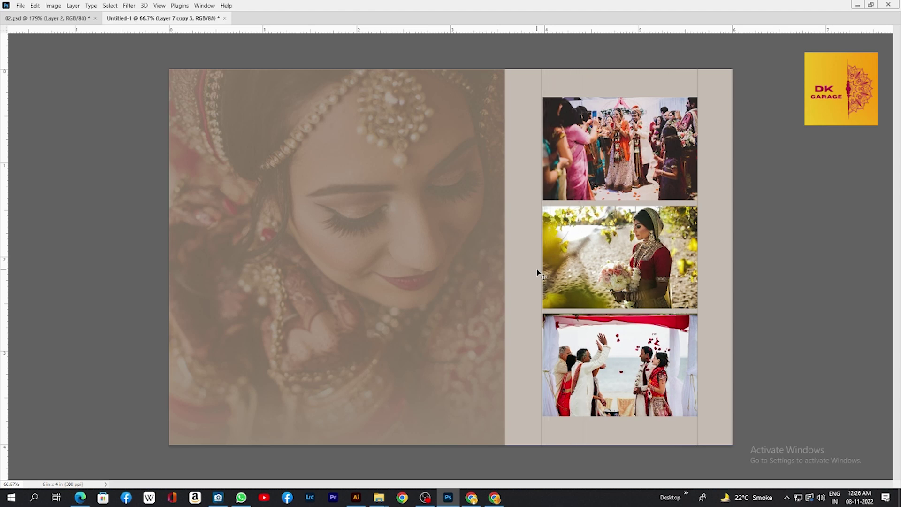
{"action": "key", "text": "Right"}
{"action": "key", "text": "Right"}
{"action": "key", "text": "Right"}
{"action": "key", "text": "Right"}
{"action": "key", "text": "Right"}
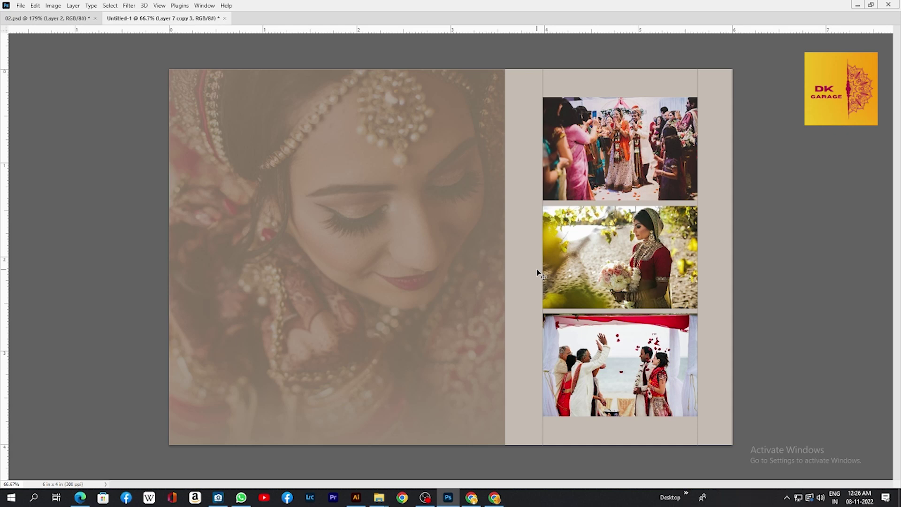
- Duplicate the line at the photos' left edges and rotate the copy 90° clockwise to make it horizontal
{"action": "key", "text": "alt+Right"}
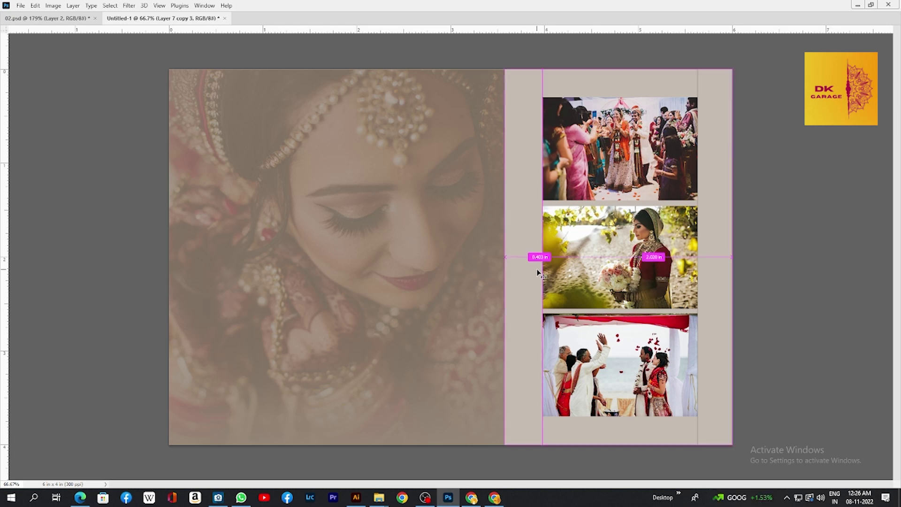
{"action": "key", "text": "ctrl+t"}
{"action": "right_click", "coordinate": [538, 272]}
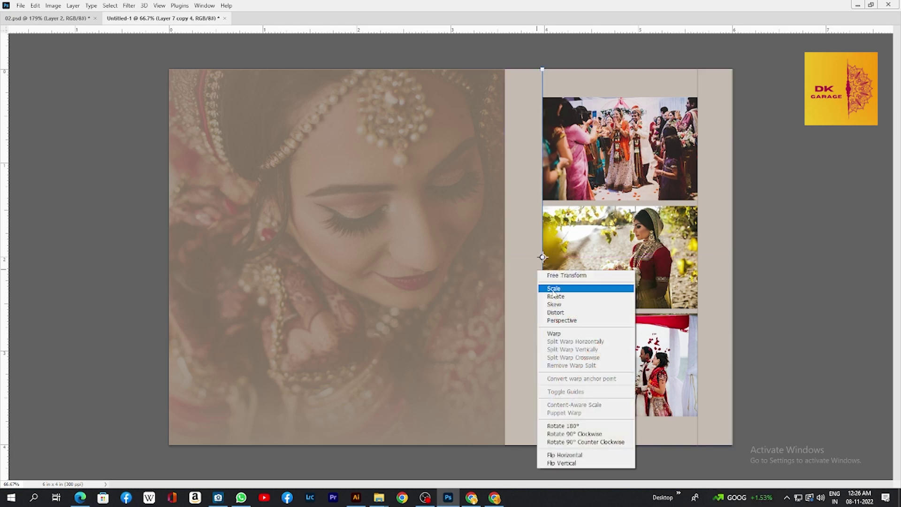
{"action": "left_click", "coordinate": [575, 433]}
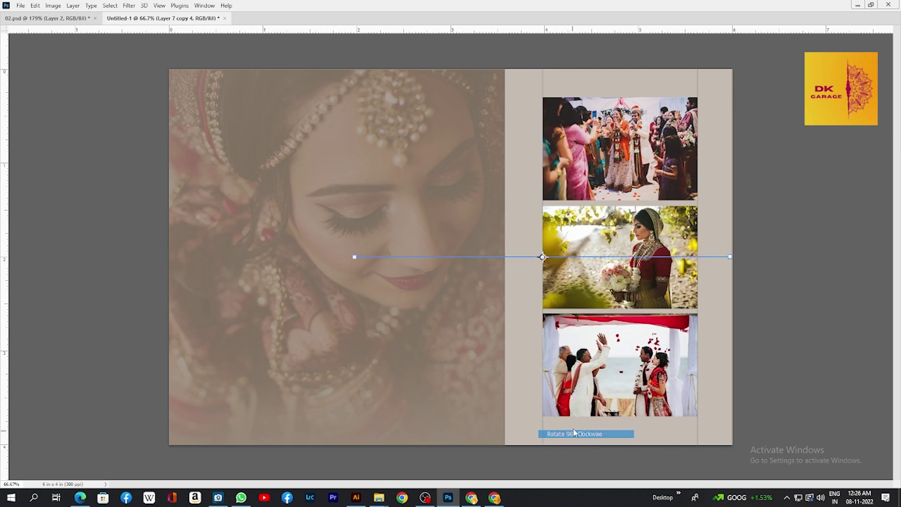
{"action": "key", "text": "Return"}
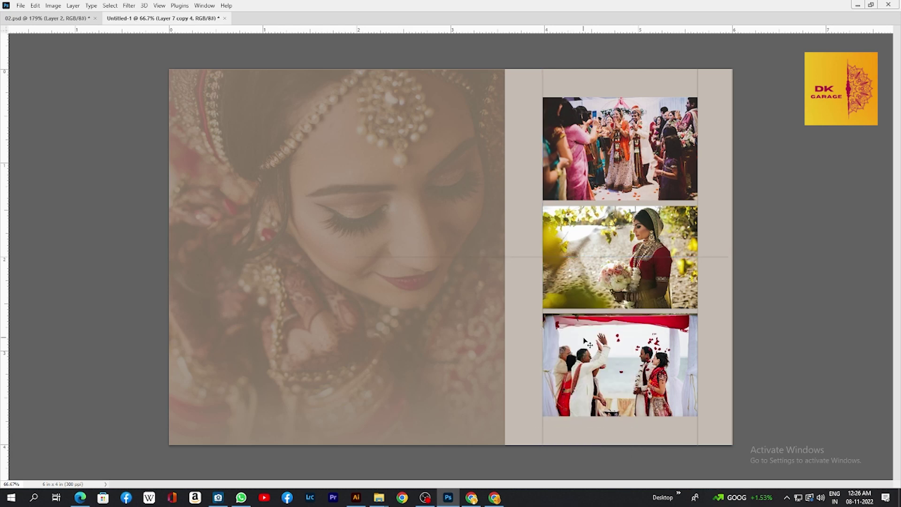
- Move the horizontal line up to the top edge of the top photo
{"action": "key", "text": "shift+Up"}
{"action": "key", "text": "shift+Up"}
{"action": "key", "text": "shift+Up"}
{"action": "key", "text": "shift+Up"}
{"action": "key", "text": "shift+Up"}
{"action": "key", "text": "shift+Up"}
{"action": "key", "text": "shift+Up"}
{"action": "key", "text": "shift+Up"}
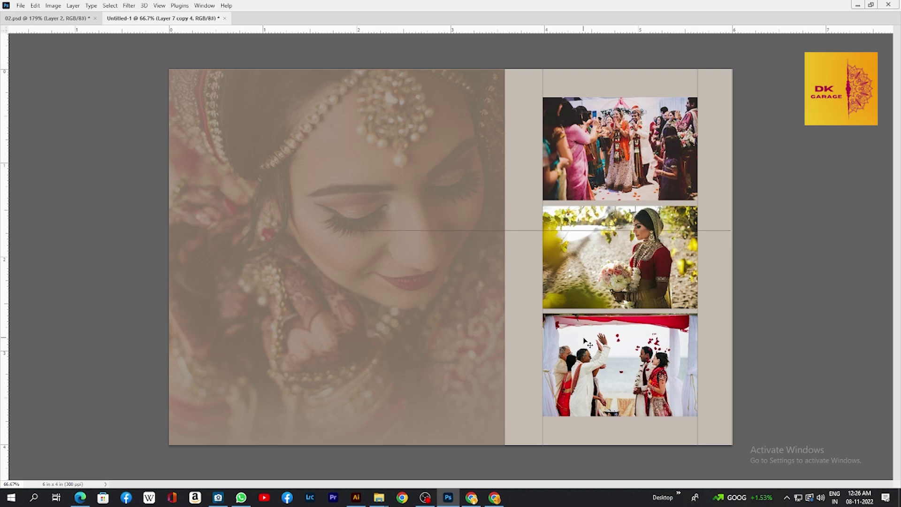
{"action": "key", "text": "shift+Up"}
{"action": "key", "text": "shift+Up"}
{"action": "key", "text": "shift+Up"}
{"action": "key", "text": "shift+Up"}
{"action": "key", "text": "shift+Up"}
{"action": "key", "text": "shift+Up"}
{"action": "key", "text": "shift+Up"}
{"action": "key", "text": "shift+Up"}
{"action": "key", "text": "shift+Up"}
{"action": "key", "text": "shift+Up"}
{"action": "key", "text": "shift+Up"}
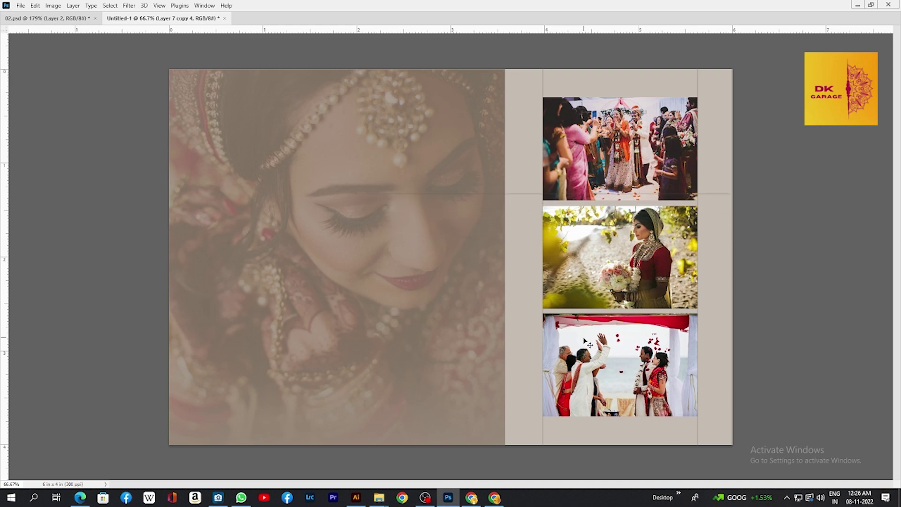
{"action": "key", "text": "shift+Up"}
{"action": "key", "text": "shift+Up"}
{"action": "key", "text": "shift+Up"}
{"action": "key", "text": "shift+Up"}
{"action": "key", "text": "shift+Up"}
{"action": "key", "text": "shift+Up"}
{"action": "key", "text": "shift+Up"}
{"action": "key", "text": "shift+Up"}
{"action": "key", "text": "shift+Up"}
{"action": "key", "text": "shift+Up"}
{"action": "key", "text": "shift+Up"}
{"action": "key", "text": "shift+Up"}
{"action": "key", "text": "shift+Up"}
{"action": "key", "text": "shift+Up"}
{"action": "key", "text": "shift+Up"}
{"action": "key", "text": "shift+Up"}
{"action": "key", "text": "shift+Up"}
{"action": "key", "text": "shift+Up"}
{"action": "key", "text": "shift+Up"}
{"action": "key", "text": "shift+Up"}
{"action": "key", "text": "shift+Up"}
{"action": "key", "text": "shift+Up"}
{"action": "key", "text": "shift+Up"}
{"action": "key", "text": "shift+Up"}
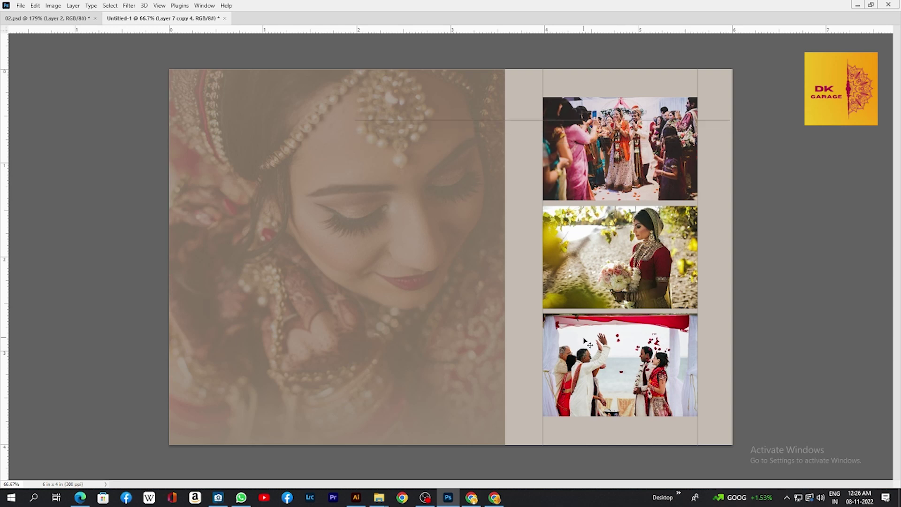
{"action": "key", "text": "shift+Up"}
{"action": "key", "text": "shift+Up"}
{"action": "key", "text": "shift+Up"}
{"action": "key", "text": "shift+Up"}
{"action": "key", "text": "shift+Up"}
{"action": "key", "text": "shift+Up"}
{"action": "key", "text": "shift+Up"}
{"action": "key", "text": "shift+Up"}
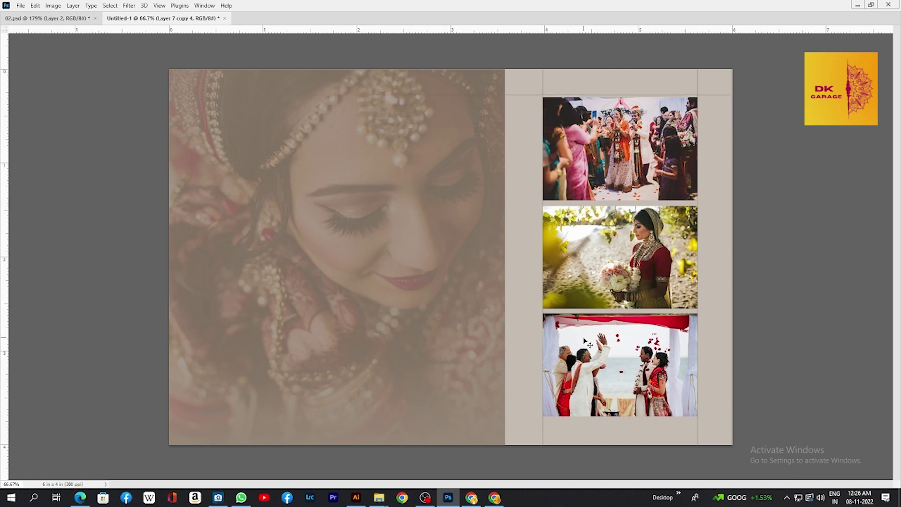
{"action": "key", "text": "Down"}
{"action": "key", "text": "Down"}
{"action": "key", "text": "Down"}
{"action": "key", "text": "Down"}
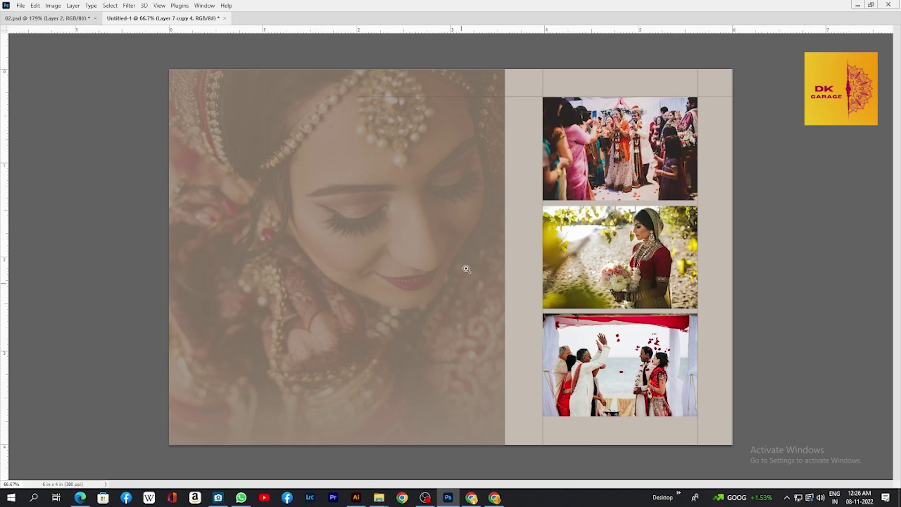
- Fine-tune the horizontal line's position so it sits exactly on the top photo's upper edge
{"action": "key", "text": "ctrl+space"}
{"action": "left_click_drag", "start_coordinate": [545, 97], "coordinate": [602, 156]}
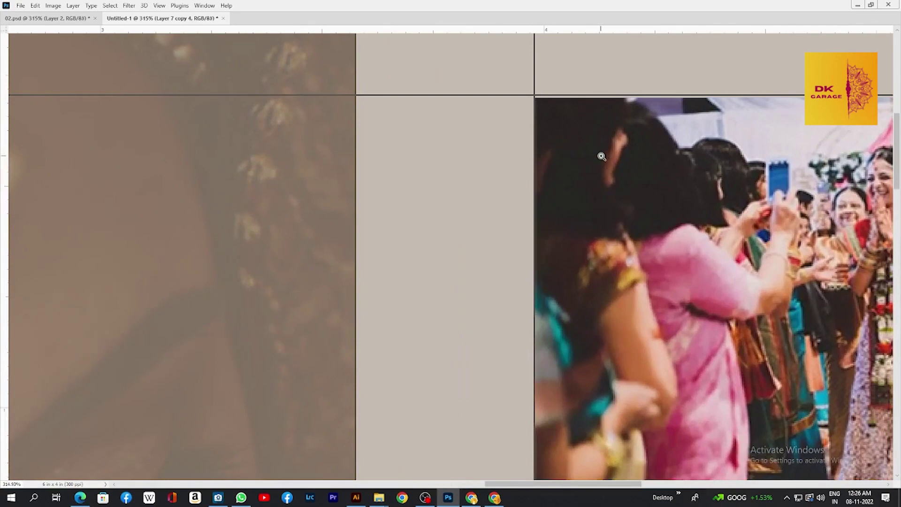
{"action": "key", "text": "Down"}
{"action": "key", "text": "Down"}
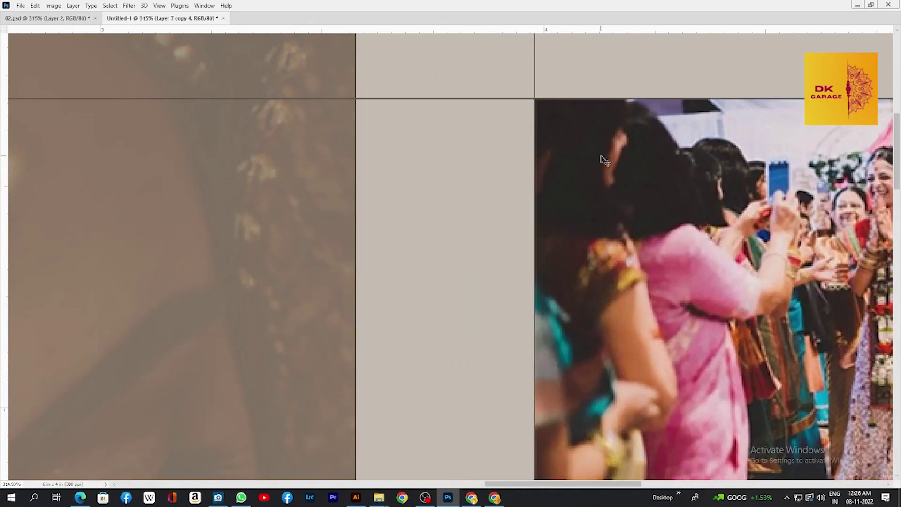
{"action": "key", "text": "Up"}
{"action": "key", "text": "Up"}
{"action": "key", "text": "Down"}
{"action": "key", "text": "ctrl+0"}
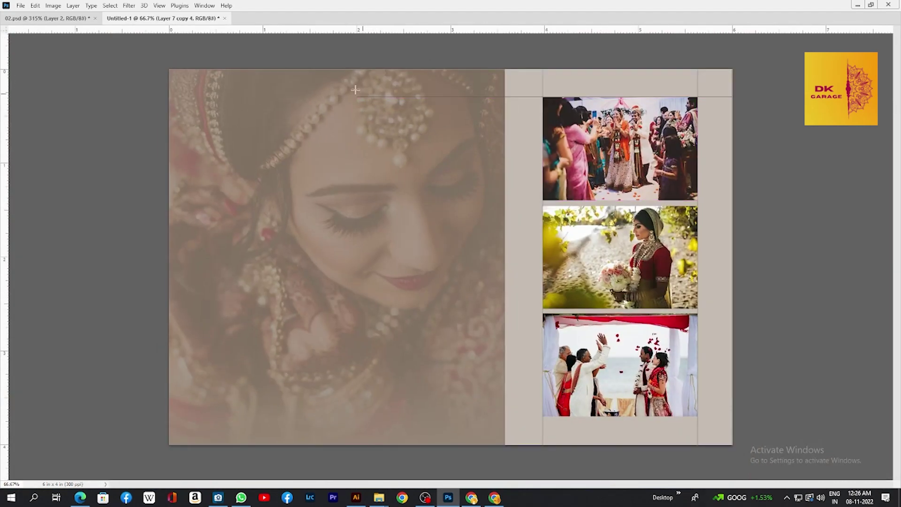
- Select and delete the part of the horizontal line that extends over the bride background, up to the beige panel's edge
{"action": "left_click_drag", "start_coordinate": [335, 69], "coordinate": [504, 306]}
{"action": "left_click_drag", "start_coordinate": [524, 101], "coordinate": [571, 204]}
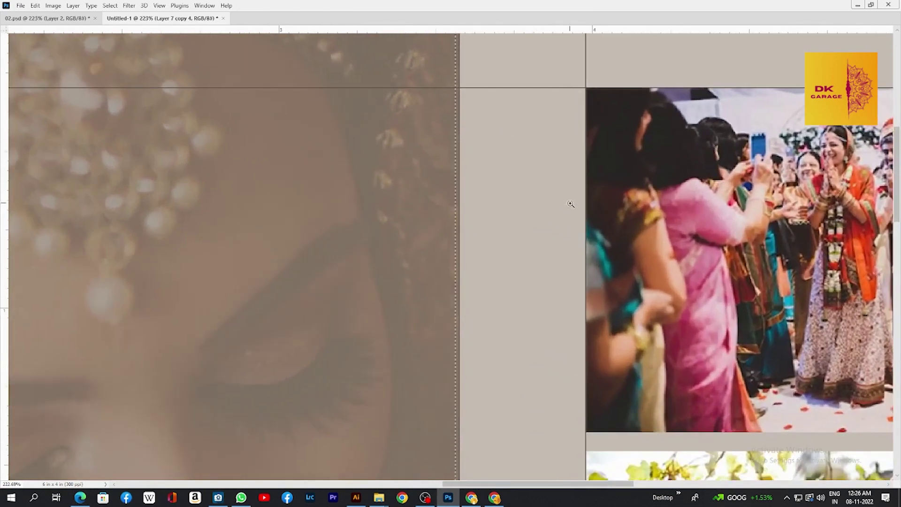
{"action": "key", "text": "Right"}
{"action": "key", "text": "Right"}
{"action": "key", "text": "Right"}
{"action": "key", "text": "Delete"}
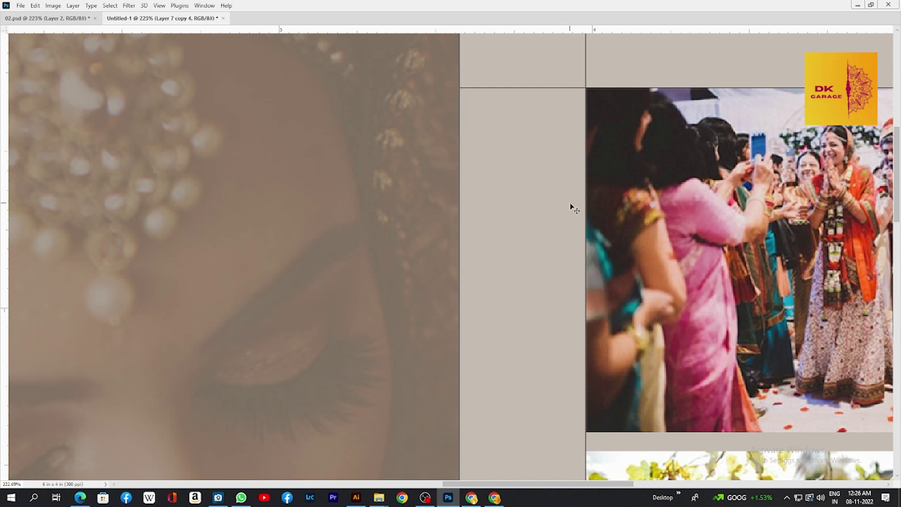
{"action": "left_click_drag", "start_coordinate": [569, 203], "coordinate": [570, 203]}
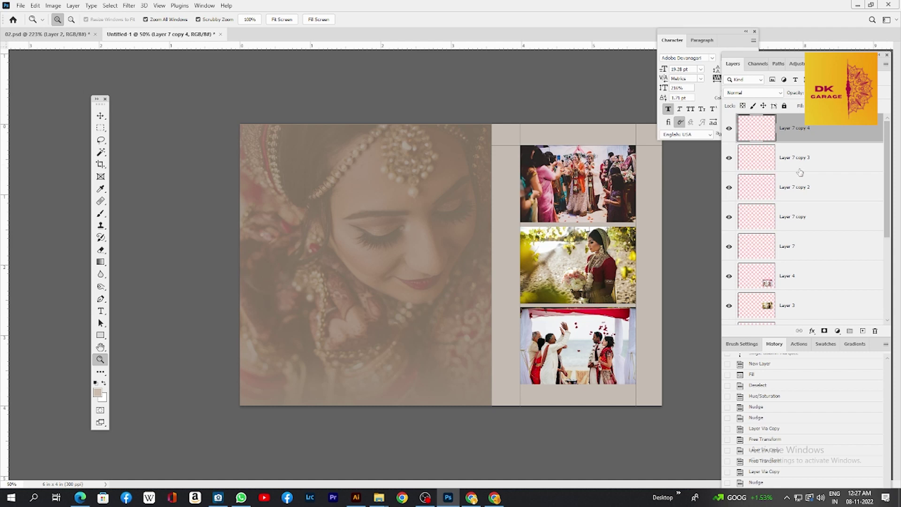
- Check which line each of the Layer 7 copy 2, copy 3 and copy 4 layers holds by toggling their visibility
{"action": "left_click", "coordinate": [730, 159]}
{"action": "left_click", "coordinate": [730, 159]}
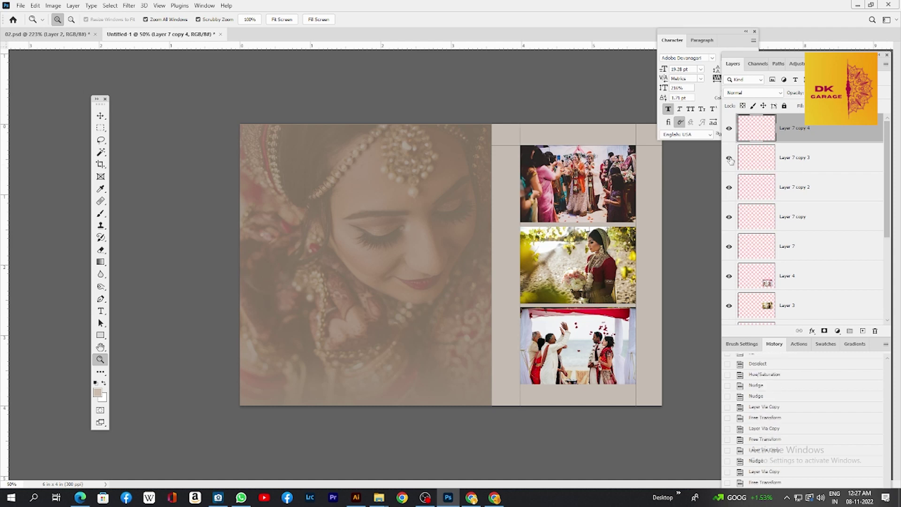
{"action": "left_click", "coordinate": [729, 188]}
{"action": "left_click", "coordinate": [729, 188]}
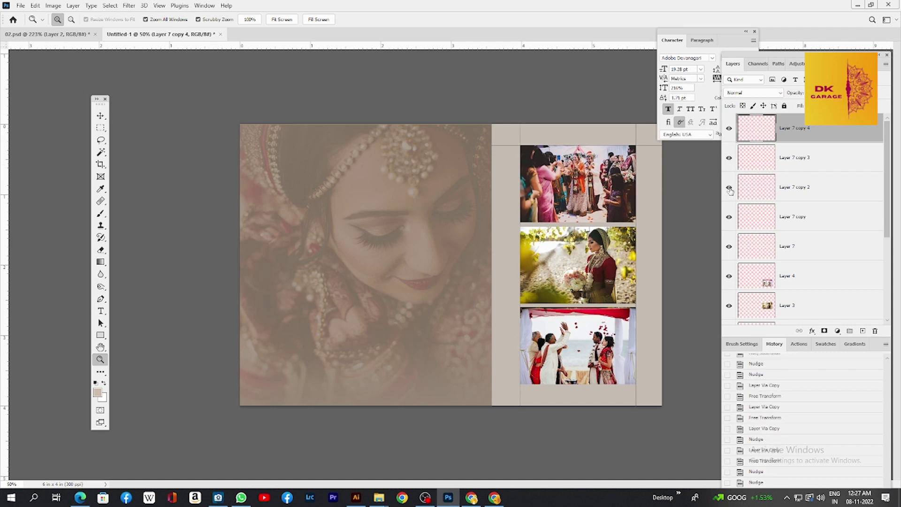
{"action": "left_click", "coordinate": [729, 159]}
{"action": "left_click", "coordinate": [729, 158]}
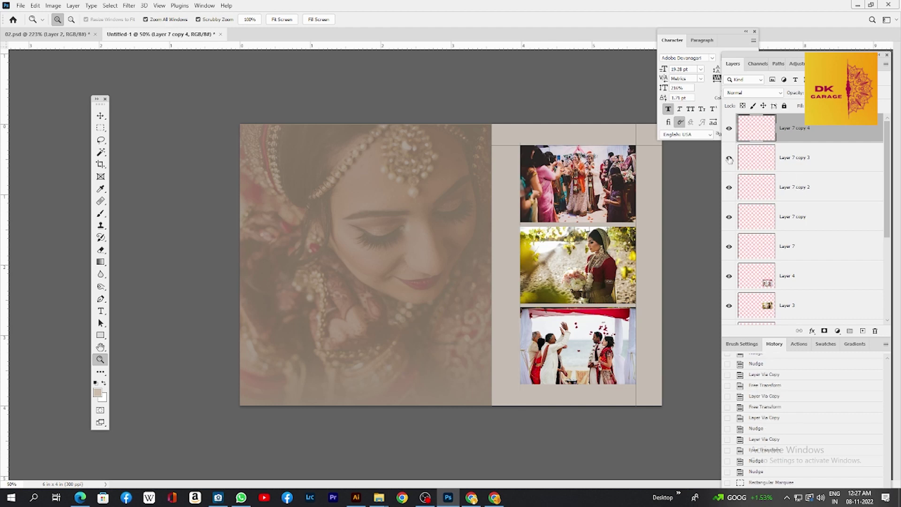
{"action": "key", "text": "Right"}
{"action": "key", "text": "Delete"}
{"action": "key", "text": "ctrl+d"}
{"action": "left_click", "coordinate": [729, 129]}
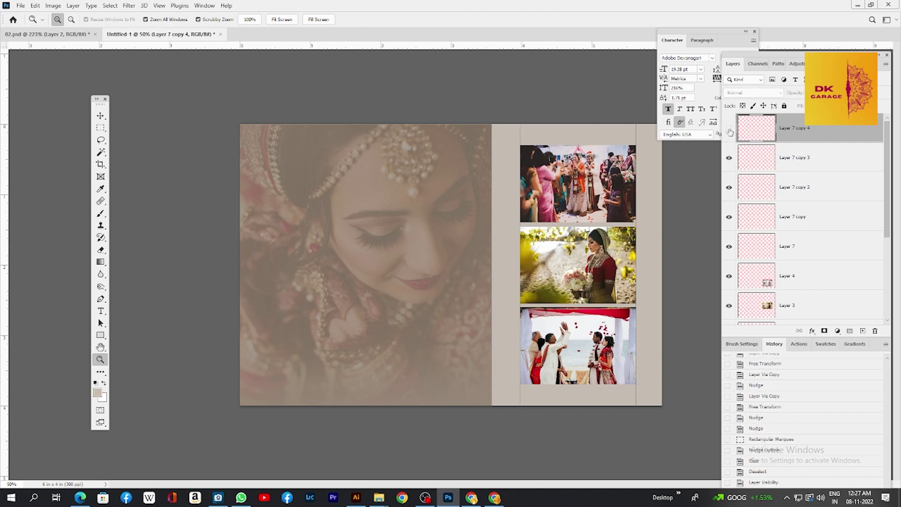
{"action": "left_click", "coordinate": [730, 129]}
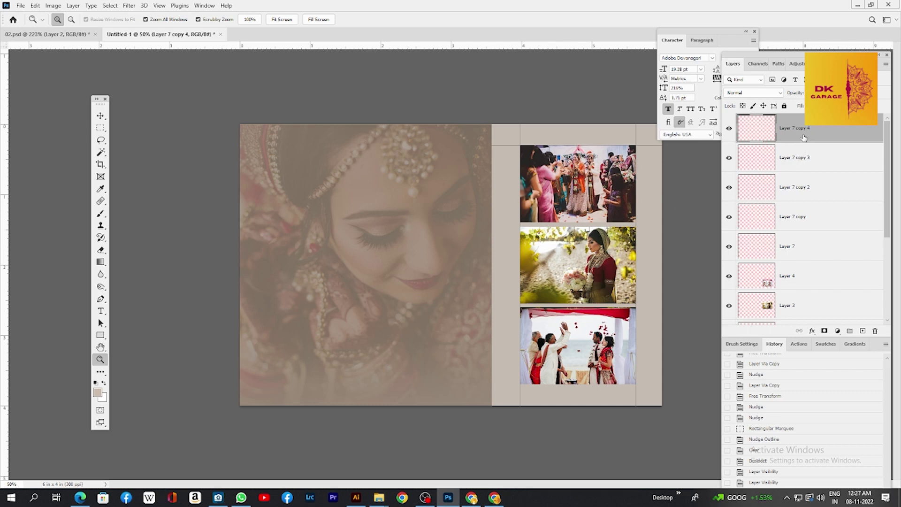
{"action": "left_click", "coordinate": [729, 129]}
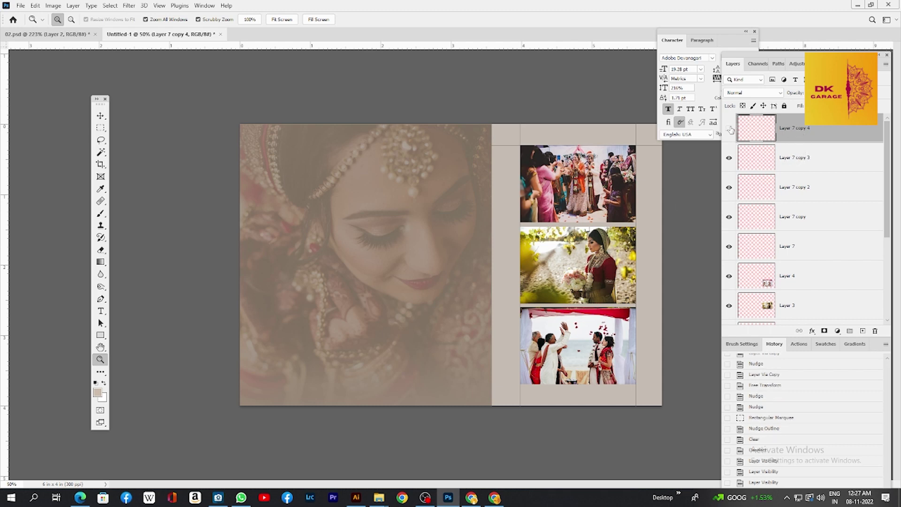
{"action": "left_click", "coordinate": [730, 129]}
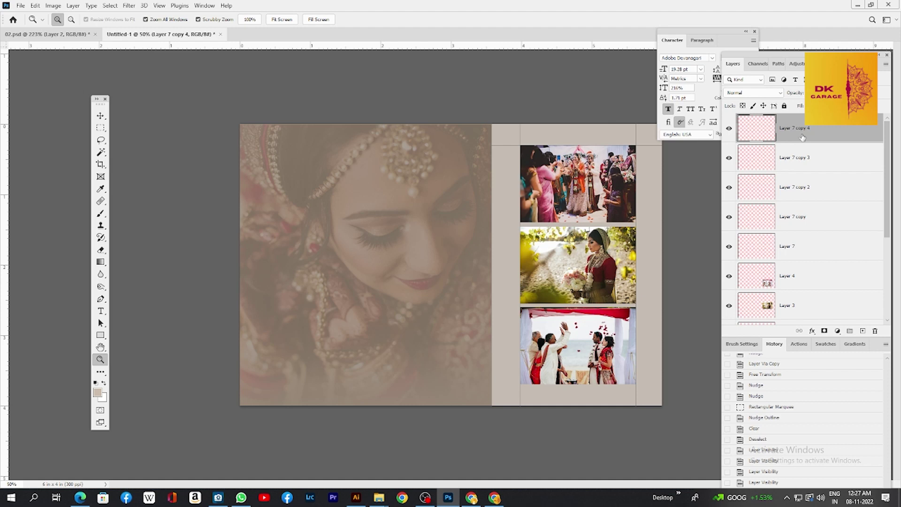
- Duplicate the trimmed horizontal line and move the copy down to the bottom edge of the top photo
{"action": "key", "text": "ctrl+j"}
{"action": "key", "text": "ctrl+t"}
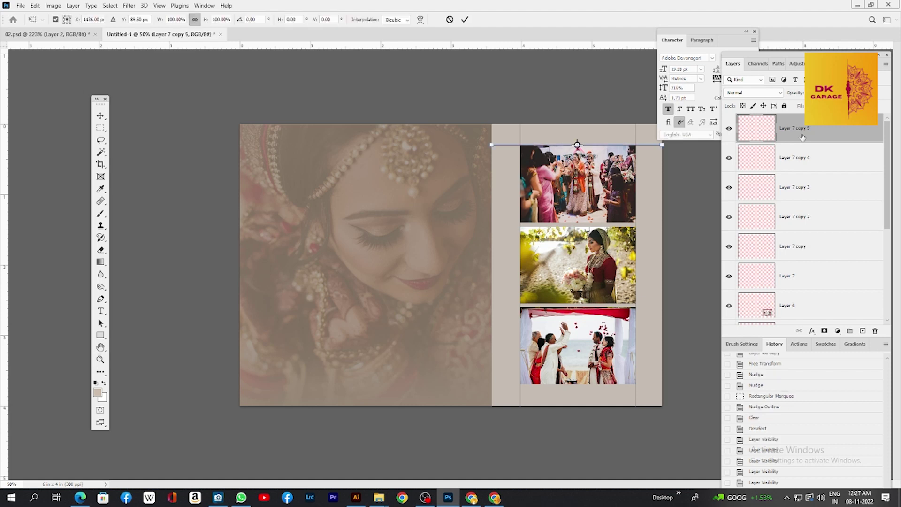
{"action": "key", "text": "shift+Down"}
{"action": "key", "text": "shift+Down"}
{"action": "key", "text": "shift+Down"}
{"action": "key", "text": "shift+Down"}
{"action": "key", "text": "shift+Down"}
{"action": "key", "text": "shift+Down"}
{"action": "key", "text": "shift+Down"}
{"action": "key", "text": "shift+Down"}
{"action": "key", "text": "shift+Down"}
{"action": "key", "text": "shift+Down"}
{"action": "key", "text": "shift+Down"}
{"action": "key", "text": "shift+Down"}
{"action": "key", "text": "shift+Down"}
{"action": "key", "text": "shift+Down"}
{"action": "key", "text": "shift+Down"}
{"action": "key", "text": "shift+Down"}
{"action": "key", "text": "shift+Down"}
{"action": "key", "text": "shift+Down"}
{"action": "key", "text": "shift+Down"}
{"action": "key", "text": "shift+Down"}
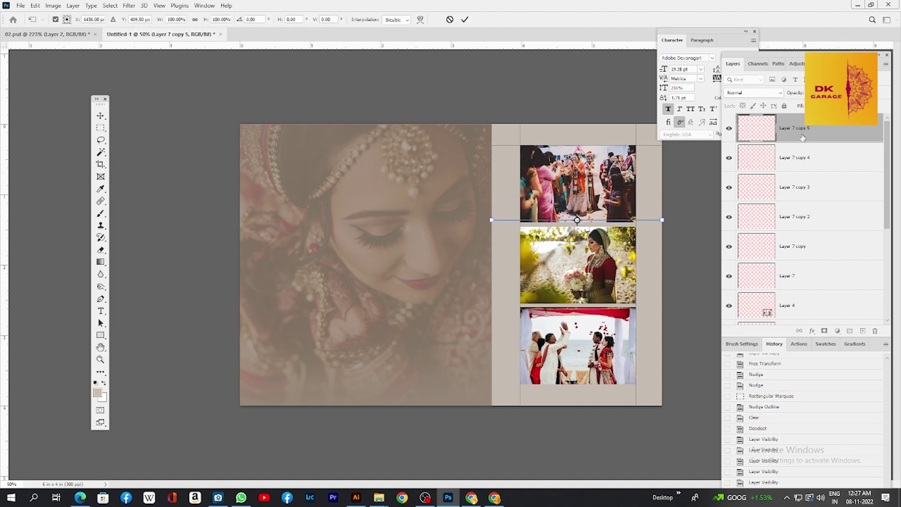
{"action": "key", "text": "shift+Down"}
{"action": "key", "text": "Return"}
{"action": "key", "text": "Tab"}
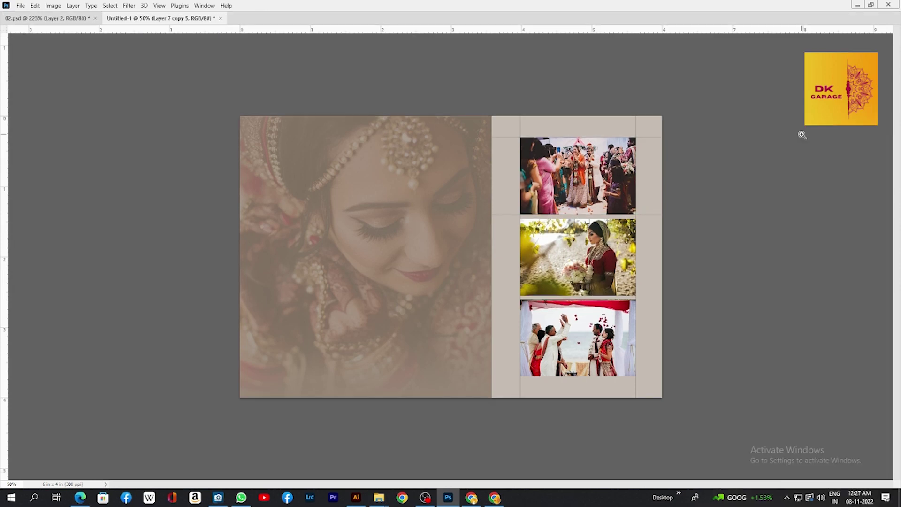
- Move the copied horizontal line further down to the bottom edge of the lowest photo
{"action": "left_click_drag", "start_coordinate": [625, 182], "coordinate": [643, 200]}
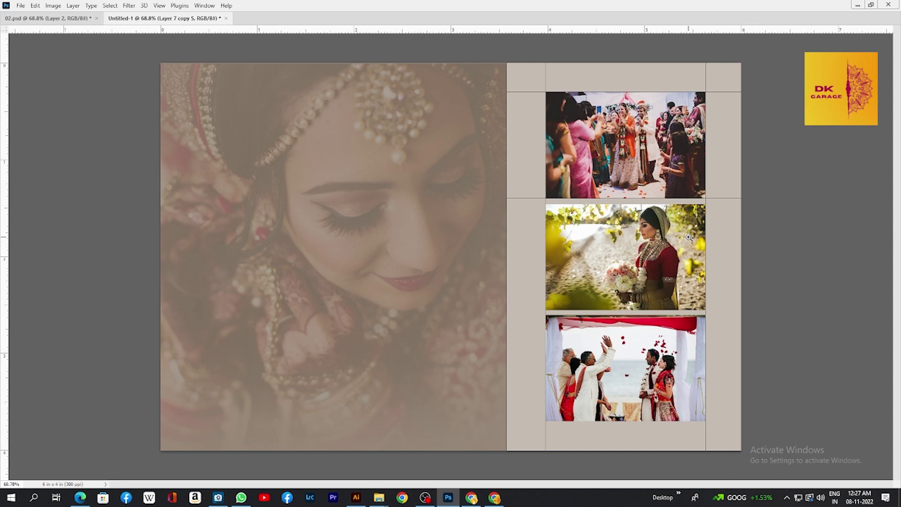
{"action": "key", "text": "v"}
{"action": "key", "text": "shift+Down"}
{"action": "key", "text": "shift+Down"}
{"action": "key", "text": "shift+Down"}
{"action": "key", "text": "shift+Down"}
{"action": "key", "text": "shift+Down"}
{"action": "key", "text": "shift+Down"}
{"action": "key", "text": "shift+Down"}
{"action": "key", "text": "shift+Down"}
{"action": "key", "text": "shift+Down"}
{"action": "key", "text": "shift+Down"}
{"action": "key", "text": "shift+Down"}
{"action": "key", "text": "shift+Down"}
{"action": "key", "text": "shift+Down"}
{"action": "key", "text": "shift+Down"}
{"action": "key", "text": "shift+Down"}
{"action": "key", "text": "shift+Down"}
{"action": "key", "text": "shift+Down"}
{"action": "key", "text": "shift+Down"}
{"action": "key", "text": "shift+Down"}
{"action": "key", "text": "shift+Down"}
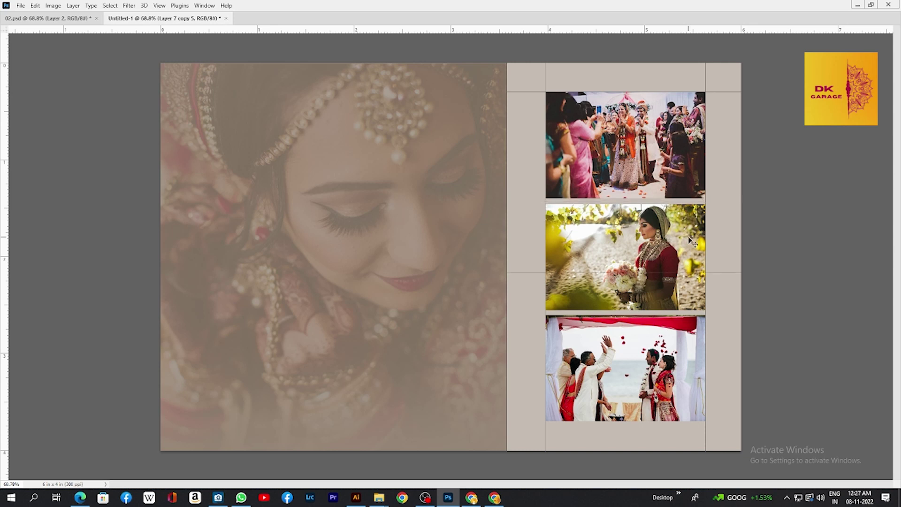
{"action": "left_click_drag", "start_coordinate": [690, 272], "coordinate": [690, 421]}
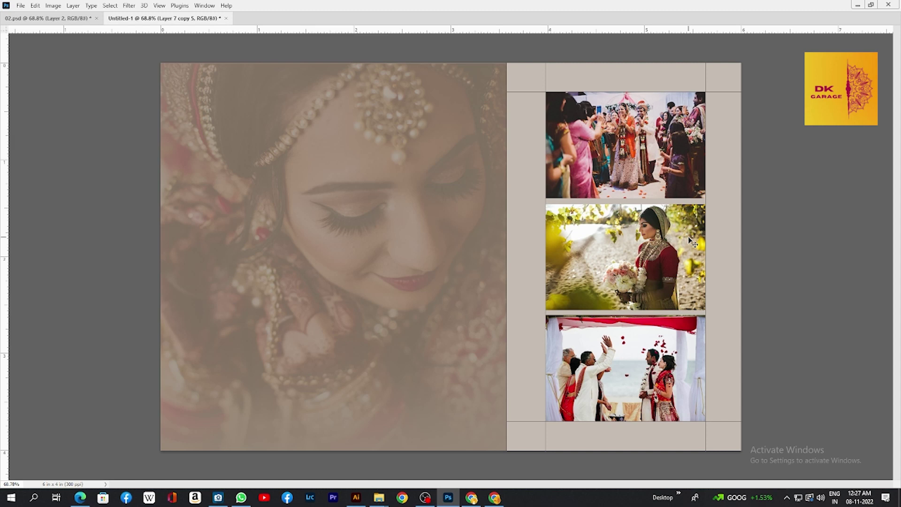
- Merge Layer 7 and all its line copies into a single layer and check it by toggling its visibility
{"action": "key", "text": "Tab"}
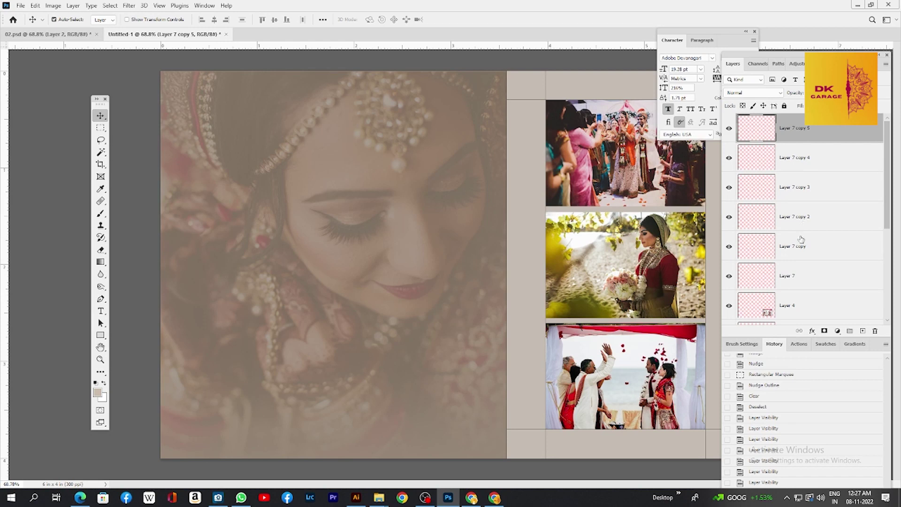
{"action": "left_click", "coordinate": [796, 254], "text": "shift"}
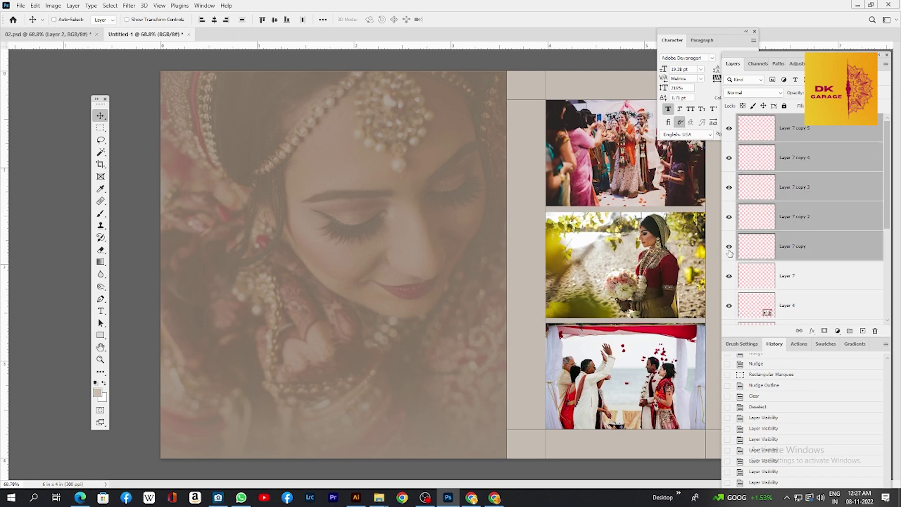
{"action": "key", "text": "ctrl+e"}
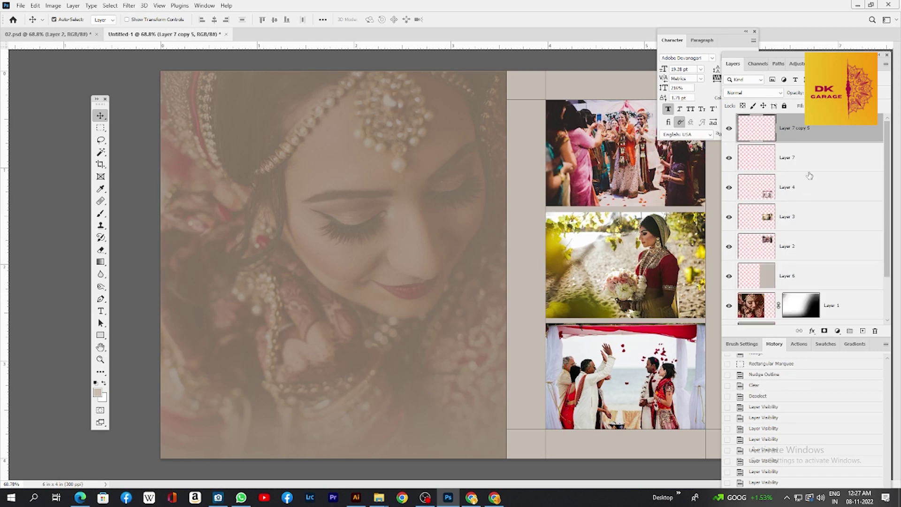
{"action": "left_click", "coordinate": [805, 163], "text": "shift"}
{"action": "key", "text": "ctrl+e"}
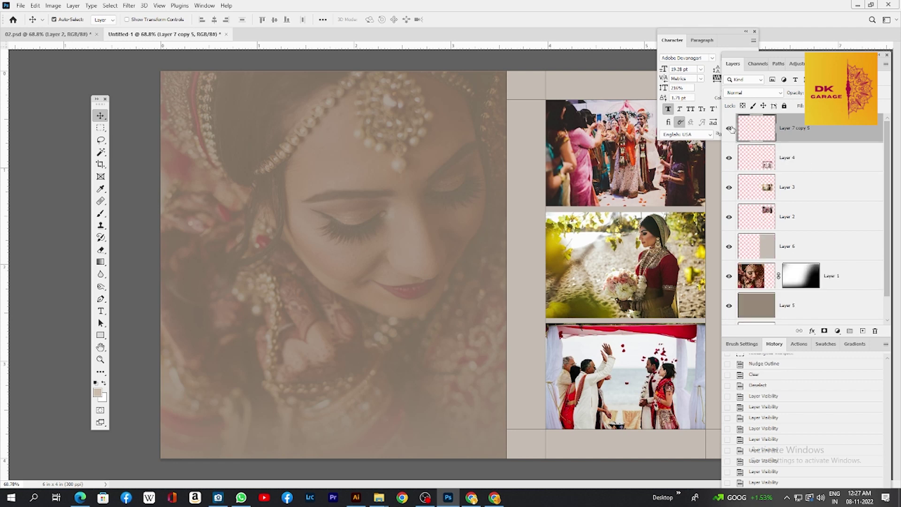
{"action": "left_click", "coordinate": [729, 128]}
{"action": "left_click", "coordinate": [729, 128]}
- Lower the opacity of the merged line layer so the lines look fainter
{"action": "left_click", "coordinate": [831, 93]}
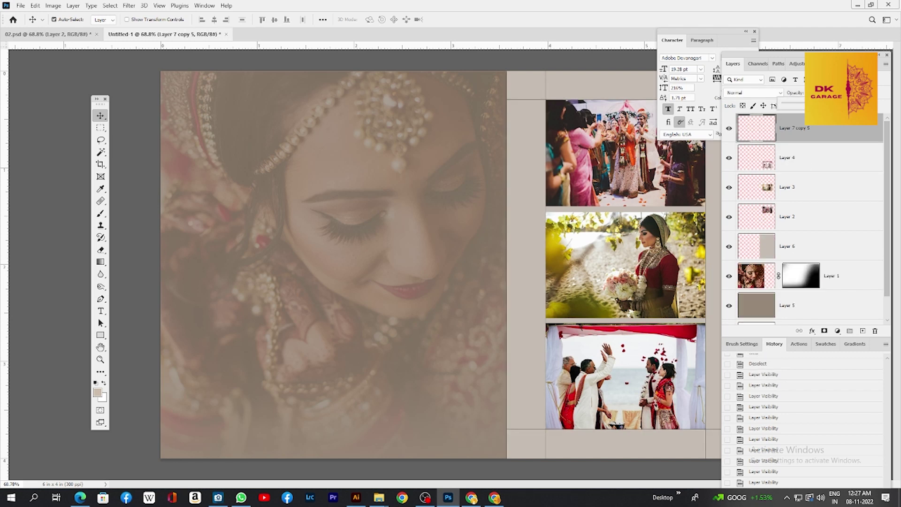
{"action": "left_click_drag", "start_coordinate": [803, 103], "coordinate": [797, 103]}
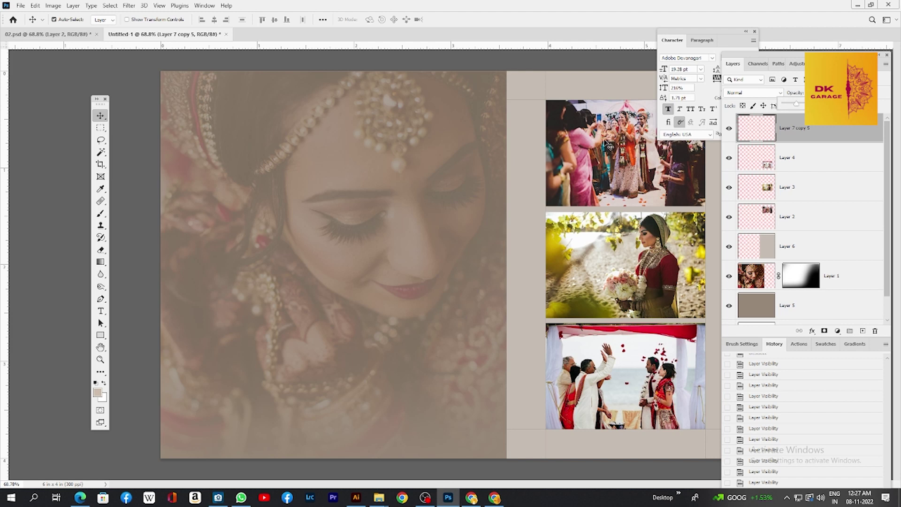
{"action": "left_click", "coordinate": [567, 79]}
{"action": "key", "text": "Tab"}
{"action": "key", "text": "Tab"}
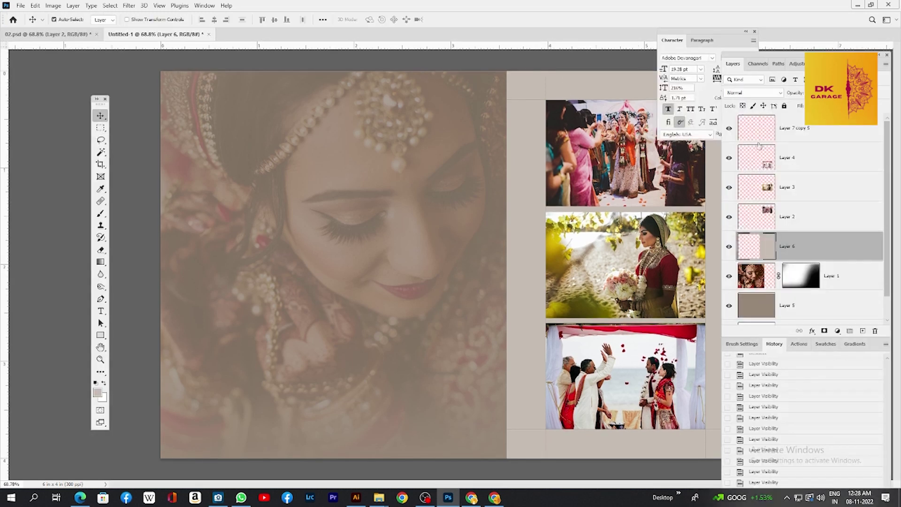
- Turn the merged lines white with a Hue/Saturation adjustment, setting Lightness to +100
{"action": "left_click", "coordinate": [811, 140]}
{"action": "key", "text": "Tab"}
{"action": "key", "text": "ctrl+u"}
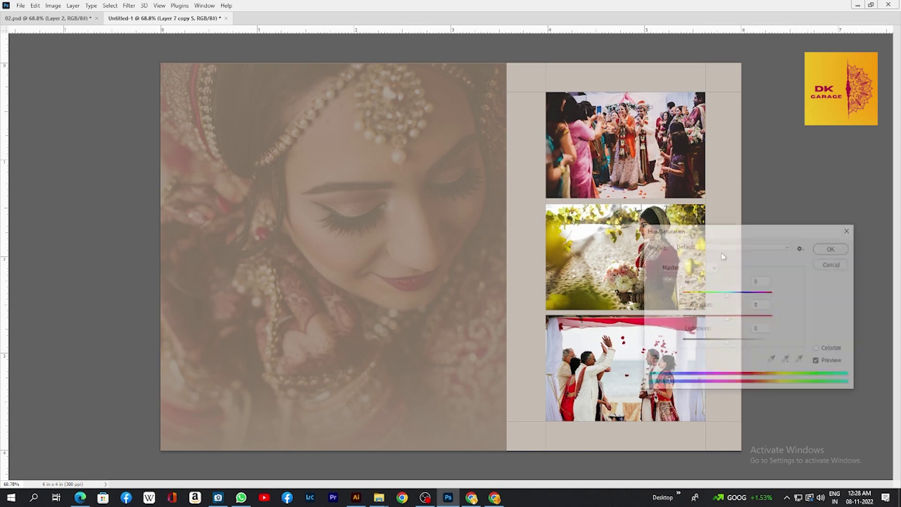
{"action": "left_click_drag", "start_coordinate": [727, 343], "coordinate": [787, 337]}
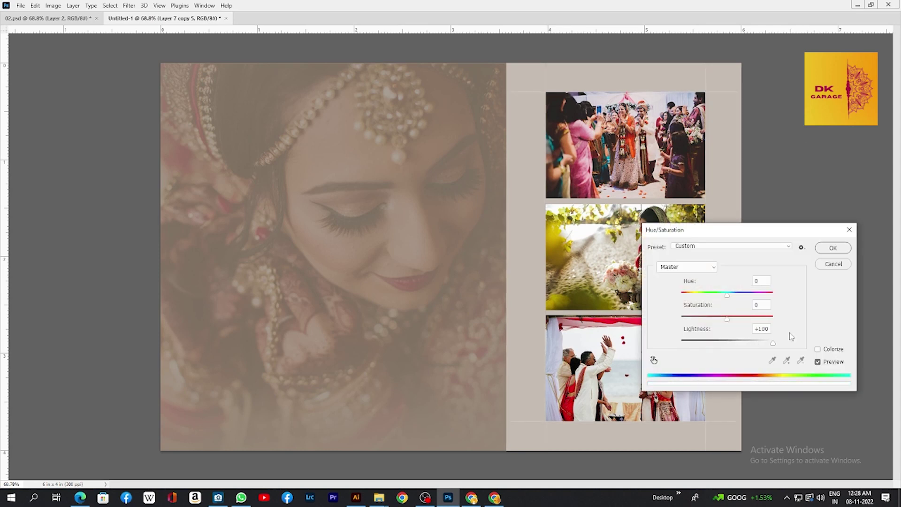
{"action": "key", "text": "Return"}
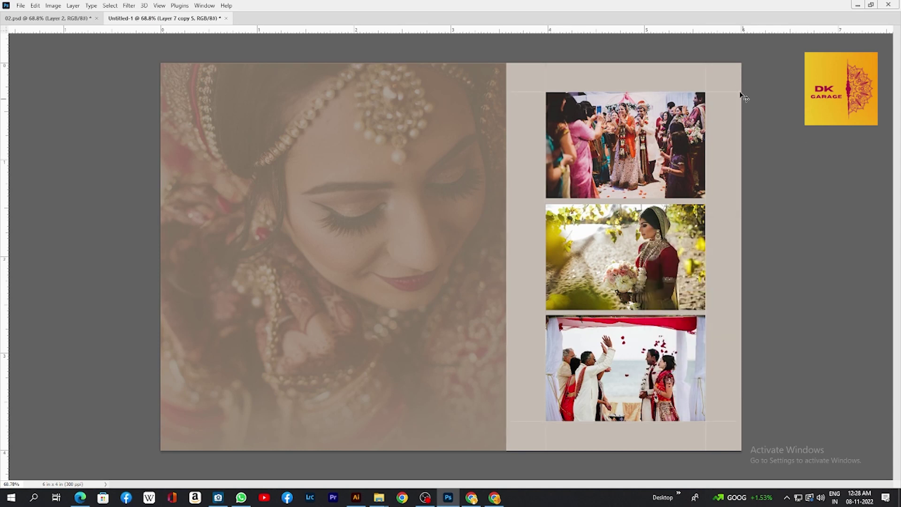
{"action": "key", "text": "z"}
{"action": "left_click_drag", "start_coordinate": [706, 82], "coordinate": [698, 139]}
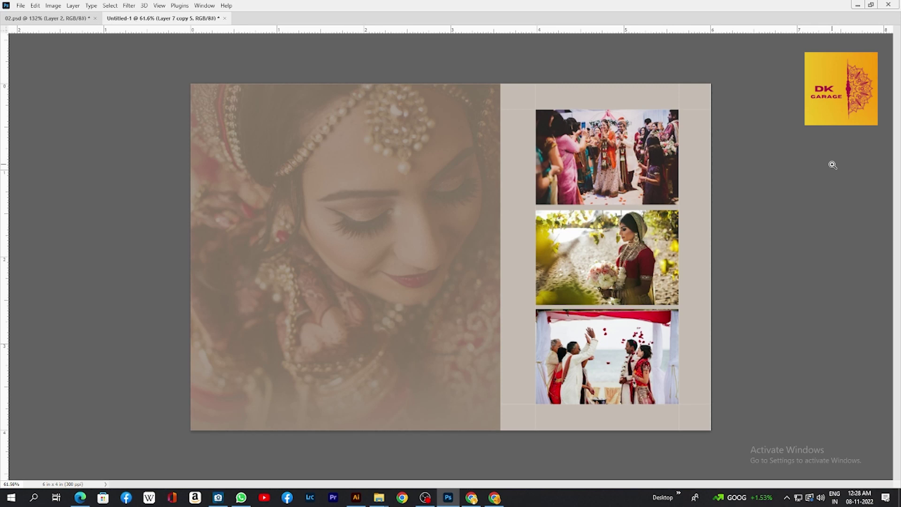
- Darken the merged alignment lines by lowering Lightness to the minimum in Hue/Saturation, and reduce the line layer's opacity
{"action": "key", "text": "ctrl+u"}
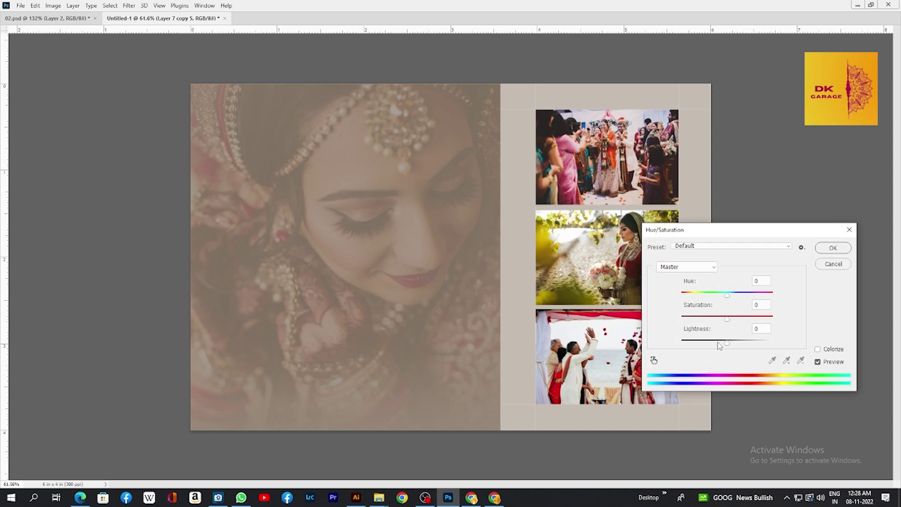
{"action": "left_click_drag", "start_coordinate": [719, 344], "coordinate": [683, 344]}
{"action": "key", "text": "Return"}
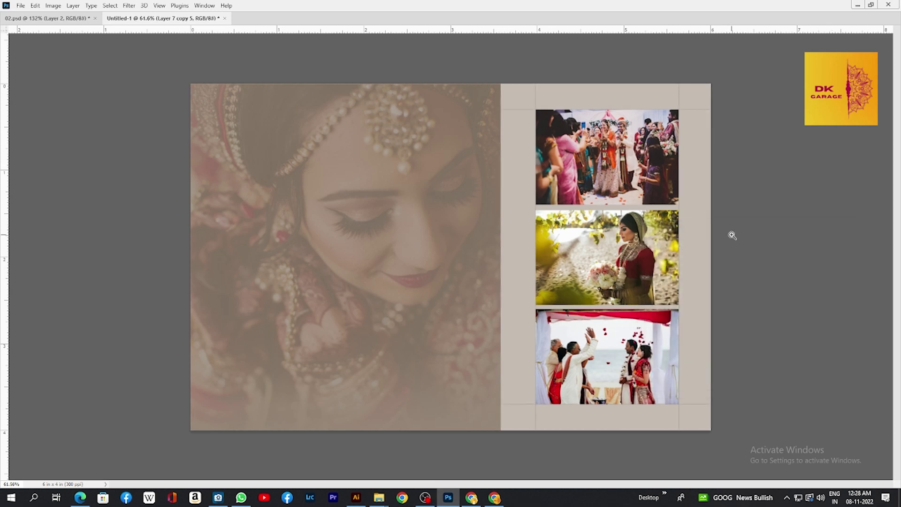
{"action": "key", "text": "Tab"}
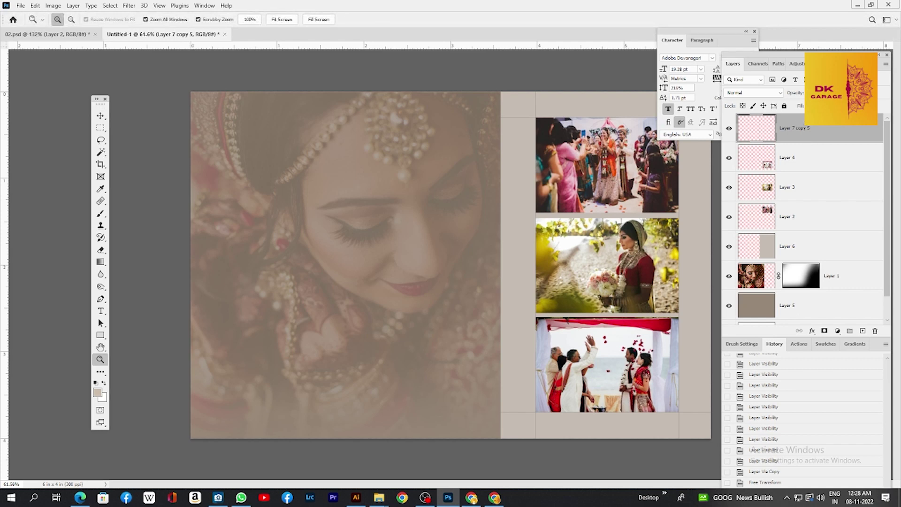
{"action": "key", "text": "Left"}
{"action": "key", "text": "Tab"}
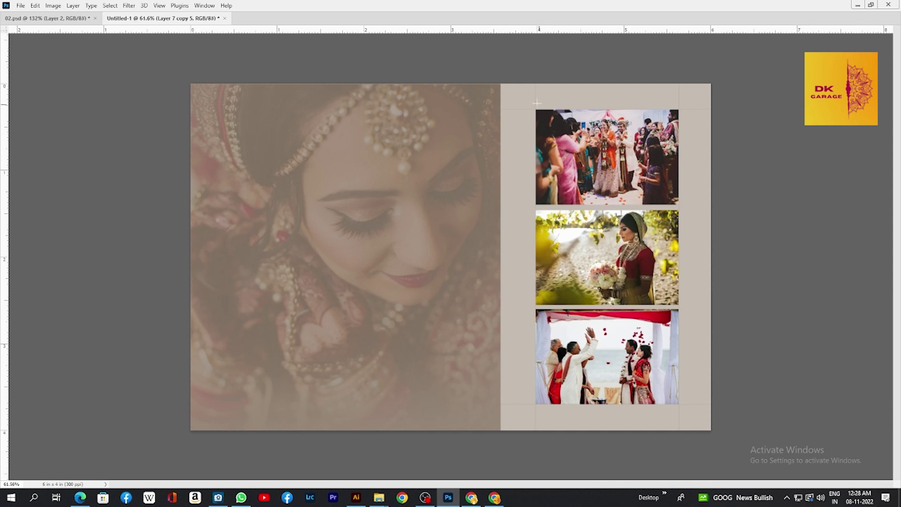
- Fill a rectangle slightly larger than the three-photo stack with white on a new Layer 7
{"action": "left_click_drag", "start_coordinate": [531, 106], "coordinate": [682, 408]}
{"action": "key", "text": "ctrl+shift+n"}
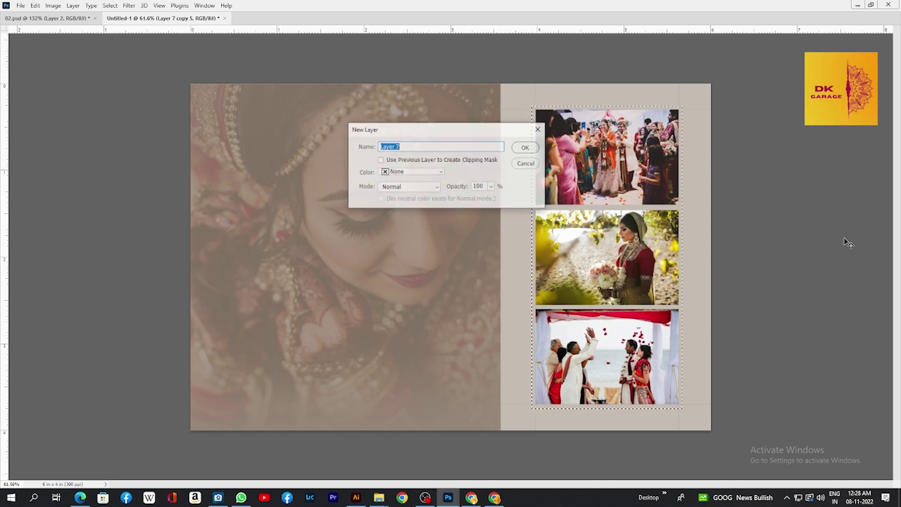
{"action": "key", "text": "Return"}
{"action": "key", "text": "alt+BackSpace"}
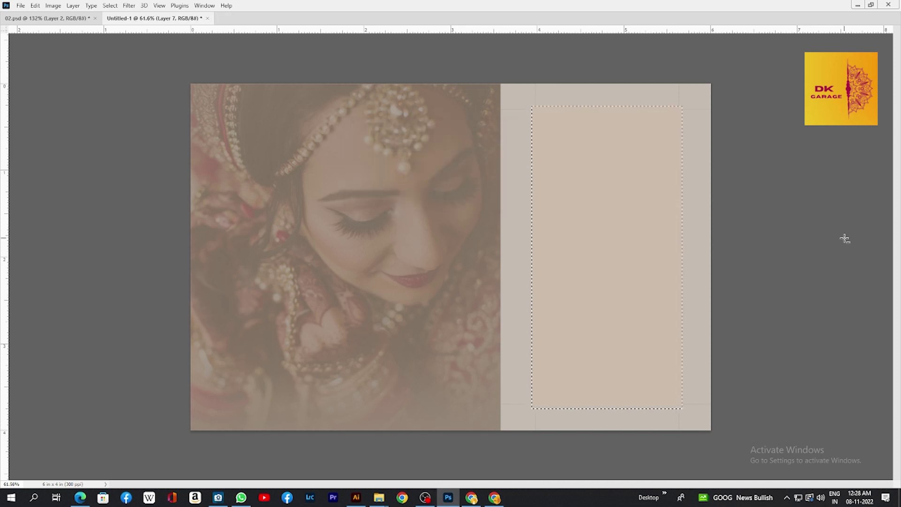
{"action": "key", "text": "ctrl+z"}
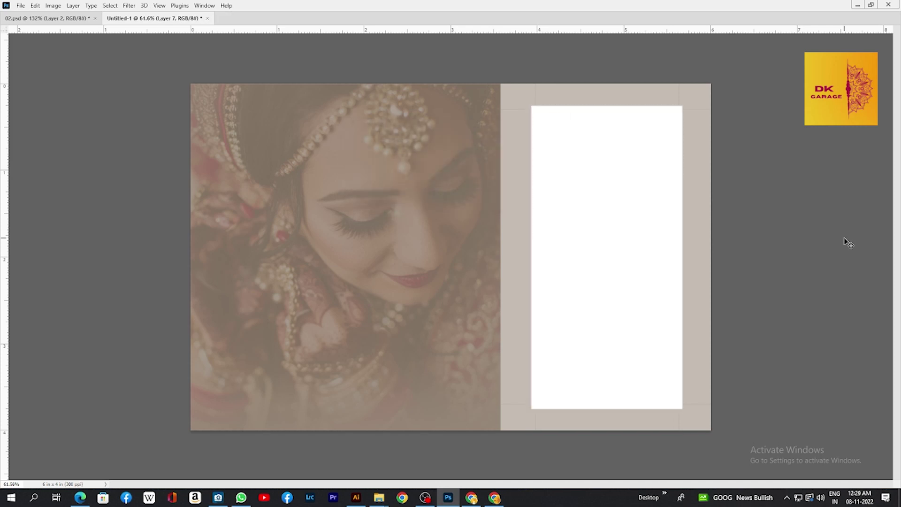
- Send the white rectangle behind the three photos and try it at a lower opacity
{"action": "key", "text": "ctrl+["}
{"action": "key", "text": "ctrl+["}
{"action": "key", "text": "ctrl+["}
{"action": "key", "text": "ctrl+["}
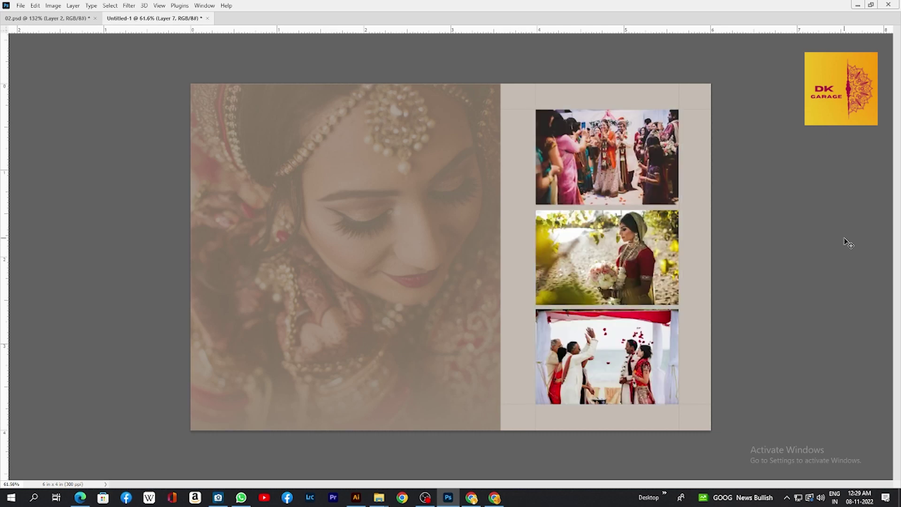
{"action": "key", "text": "ctrl+shift+z"}
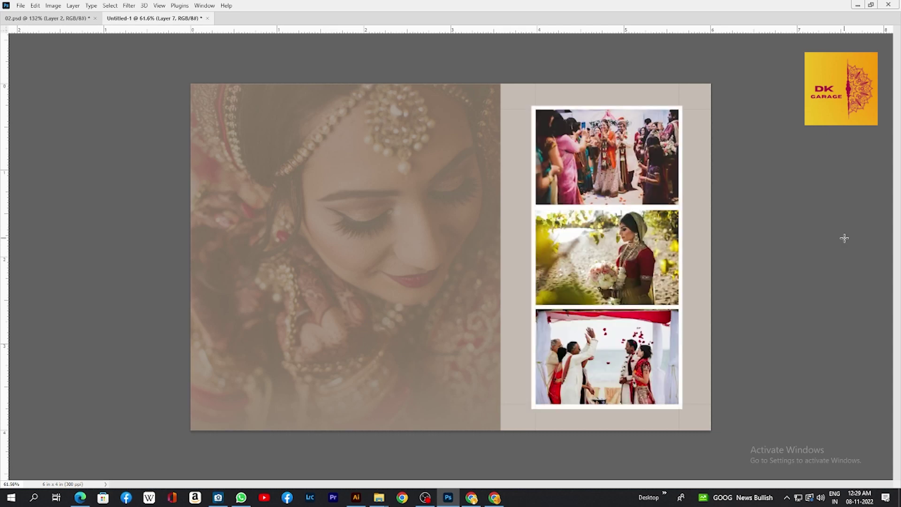
{"action": "key", "text": "ctrl+z"}
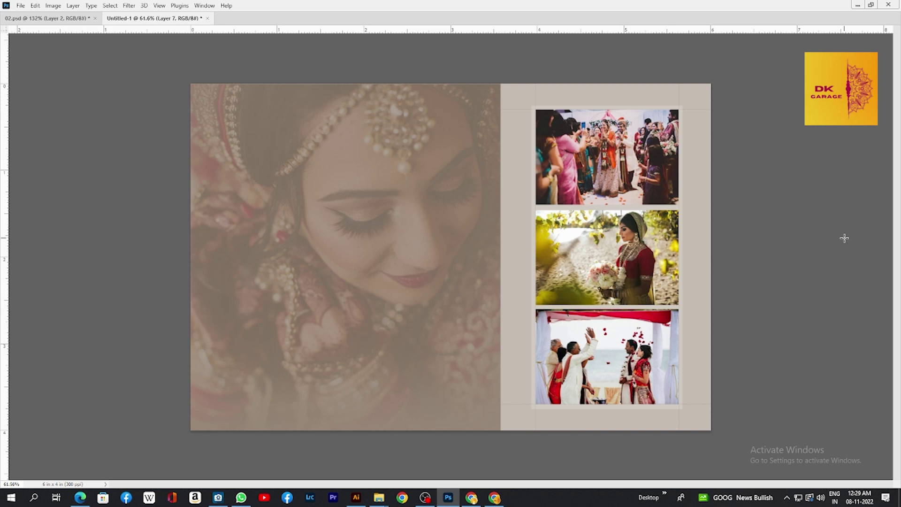
{"action": "key", "text": "ctrl+z"}
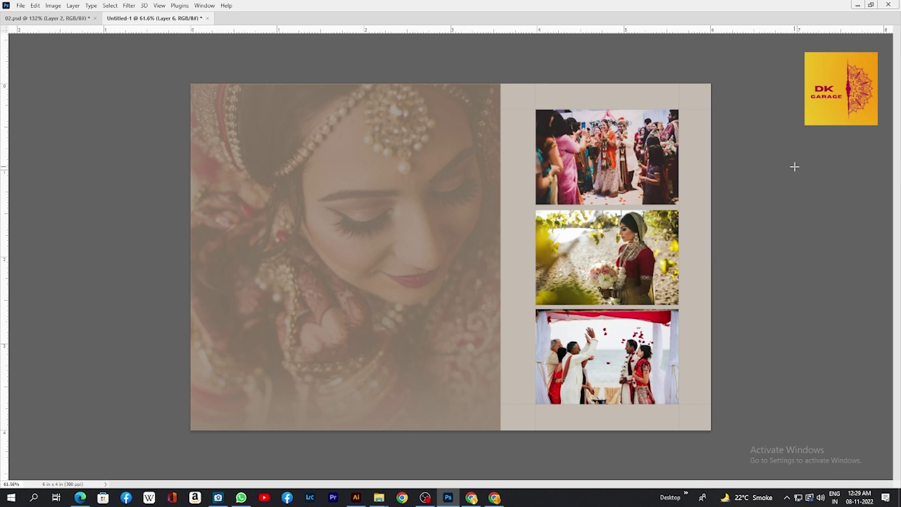
- Delete the alignment line layer, Layer 7 copy 5
{"action": "key", "text": "Tab"}
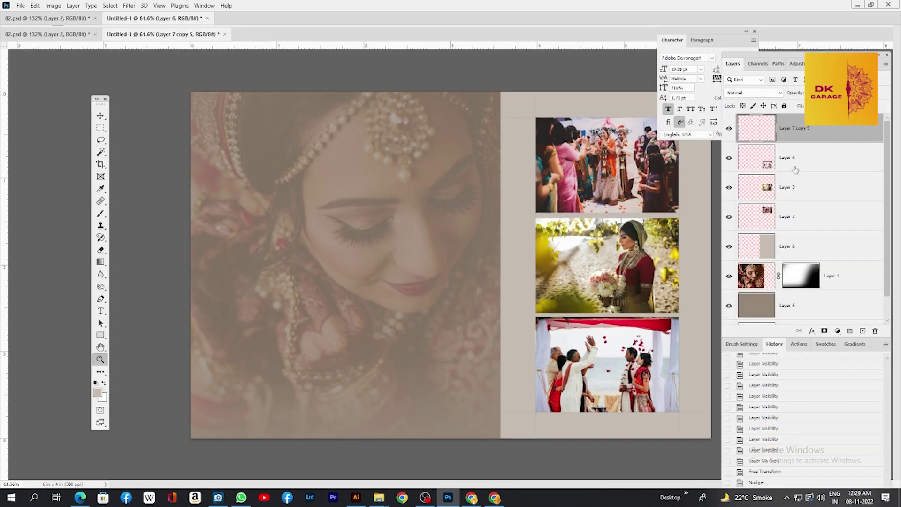
{"action": "left_click", "coordinate": [752, 138]}
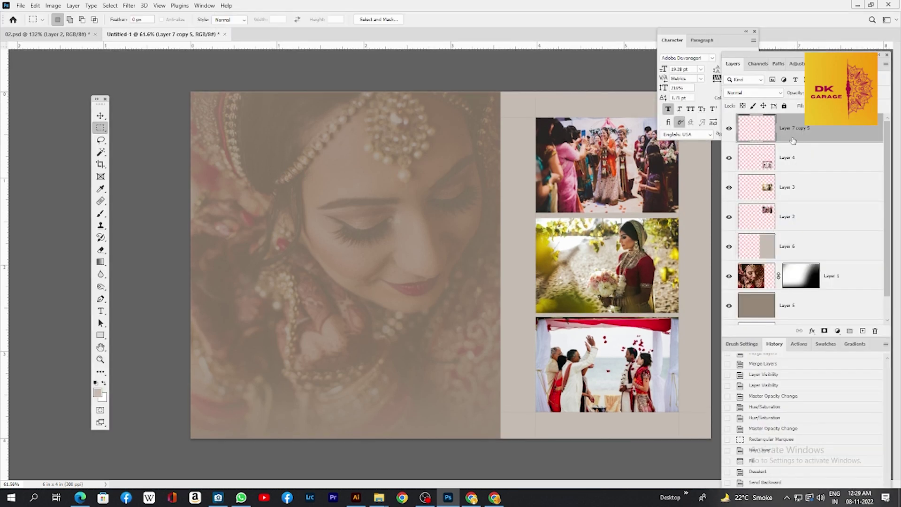
{"action": "key", "text": "Delete"}
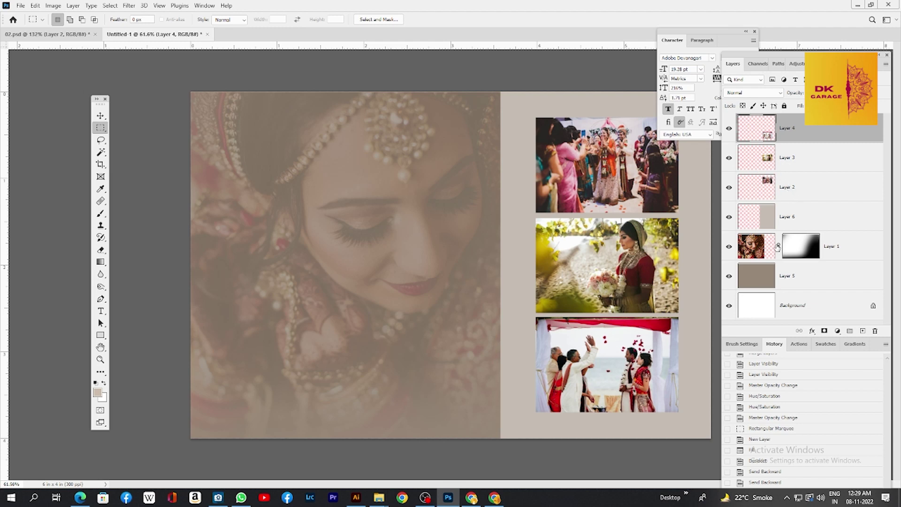
- Try removing the beige panel on Layer 6 and the brown background on Layer 5
{"action": "left_click", "coordinate": [787, 220]}
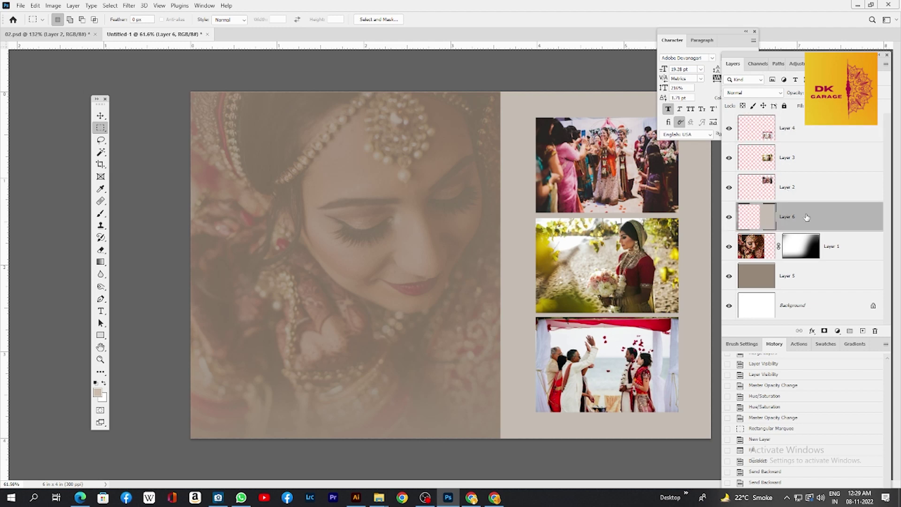
{"action": "key", "text": "Delete"}
{"action": "left_click", "coordinate": [809, 251]}
{"action": "key", "text": "Delete"}
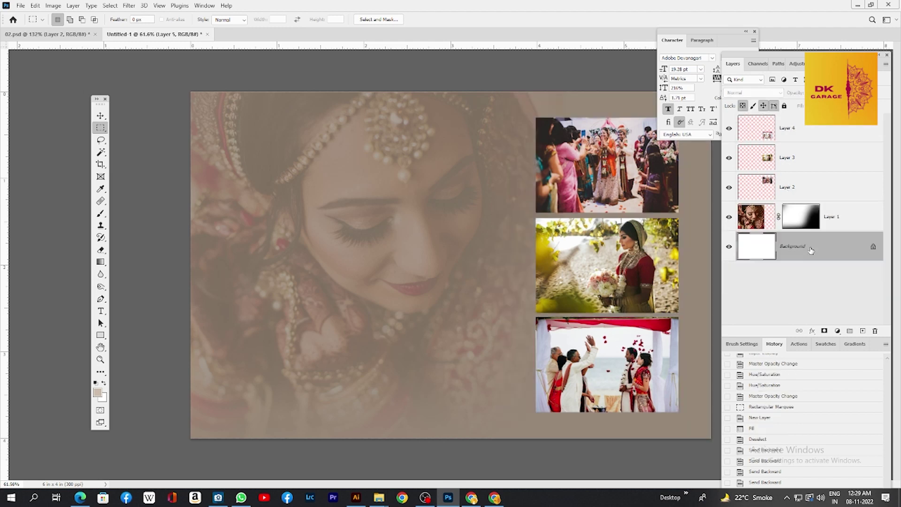
{"action": "left_click", "coordinate": [755, 217]}
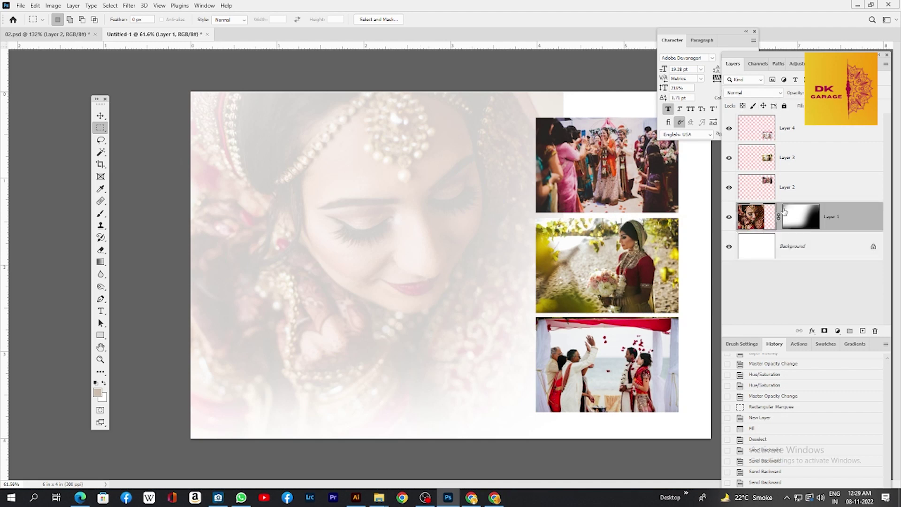
{"action": "key", "text": "v"}
{"action": "right_click", "coordinate": [373, 242]}
{"action": "left_click", "coordinate": [385, 244]}
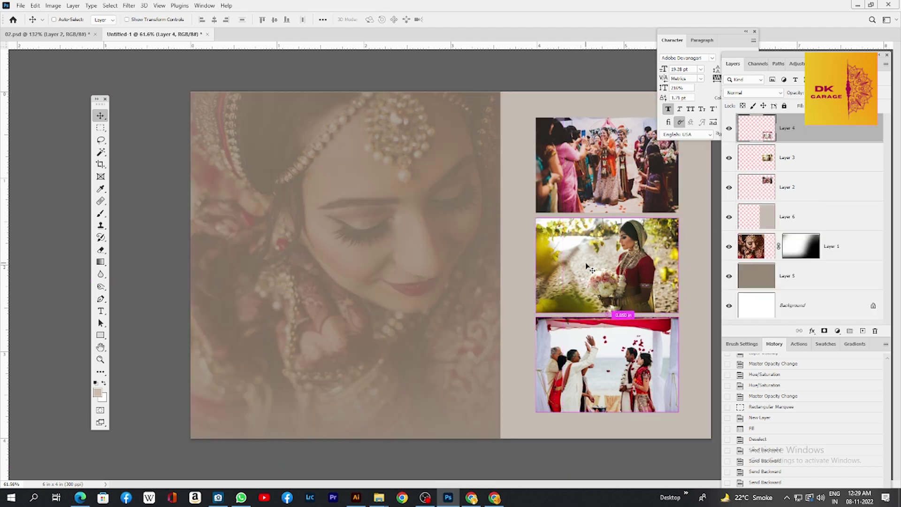
- Select the whole canvas and clear the Layer 1 mask to white to remove the bride photo's fade
{"action": "left_click", "coordinate": [810, 256], "text": "ctrl"}
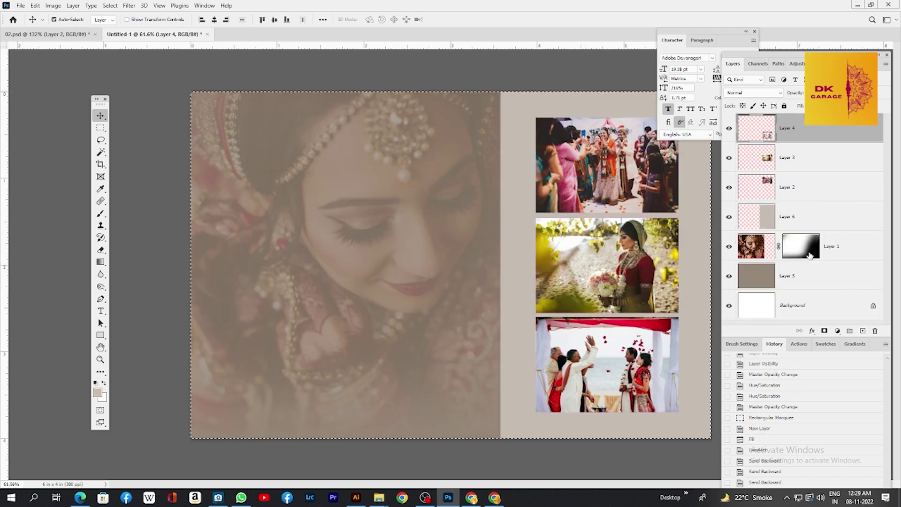
{"action": "key", "text": "Delete"}
{"action": "key", "text": "ctrl+z"}
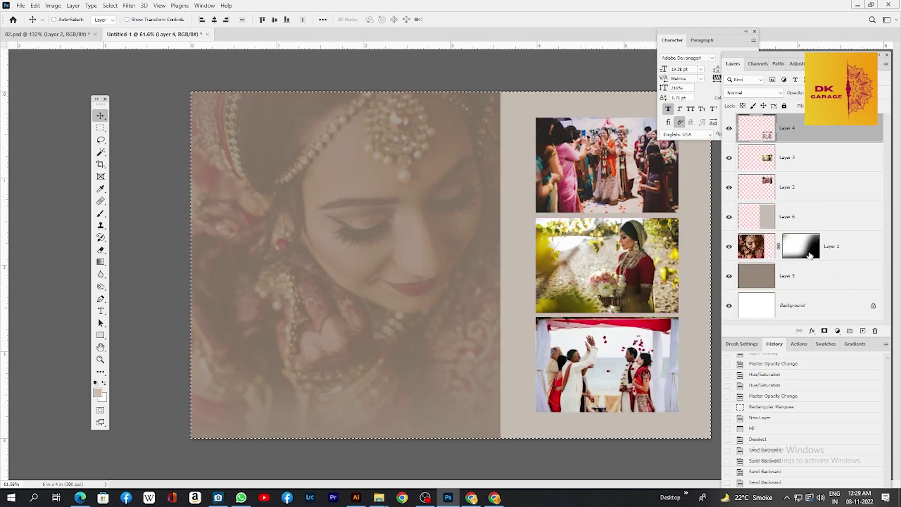
{"action": "key", "text": "ctrl"}
{"action": "left_click", "coordinate": [810, 255]}
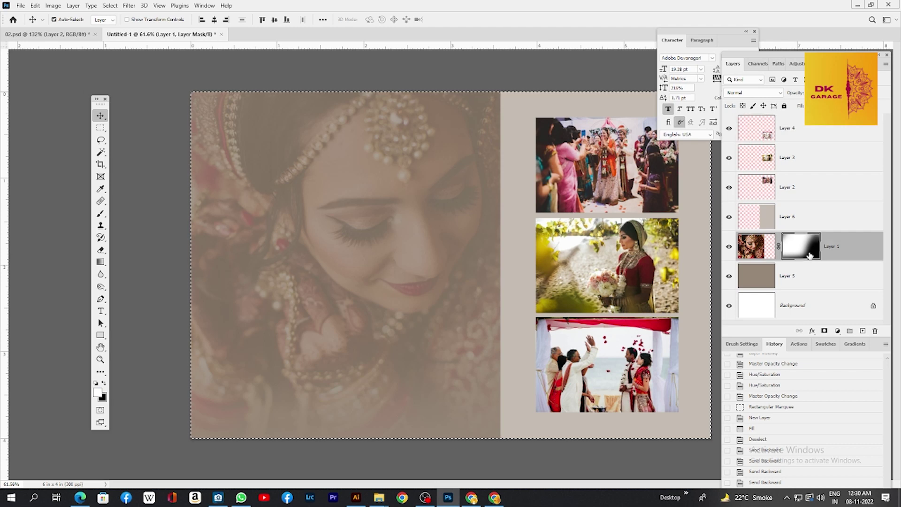
{"action": "key", "text": "Delete"}
{"action": "key", "text": "ctrl+z"}
{"action": "key", "text": "x"}
{"action": "key", "text": "Delete"}
{"action": "key", "text": "ctrl+d"}
{"action": "key", "text": "Tab"}
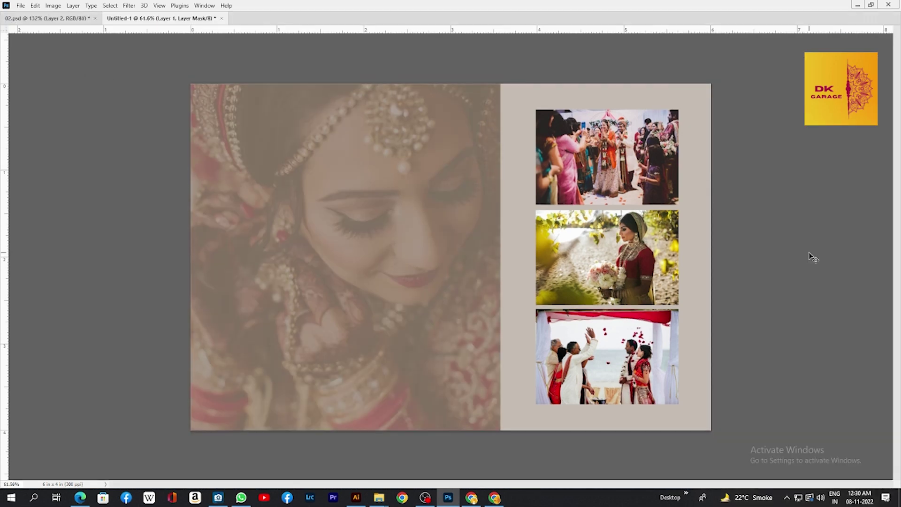
- Scale the bride photo down within the page's brown half and restore it to full opacity
{"action": "key", "text": "ctrl+t"}
{"action": "left_click_drag", "start_coordinate": [562, 84], "coordinate": [461, 152]}
{"action": "left_click_drag", "start_coordinate": [396, 208], "coordinate": [426, 196]}
{"action": "key", "text": "Return"}
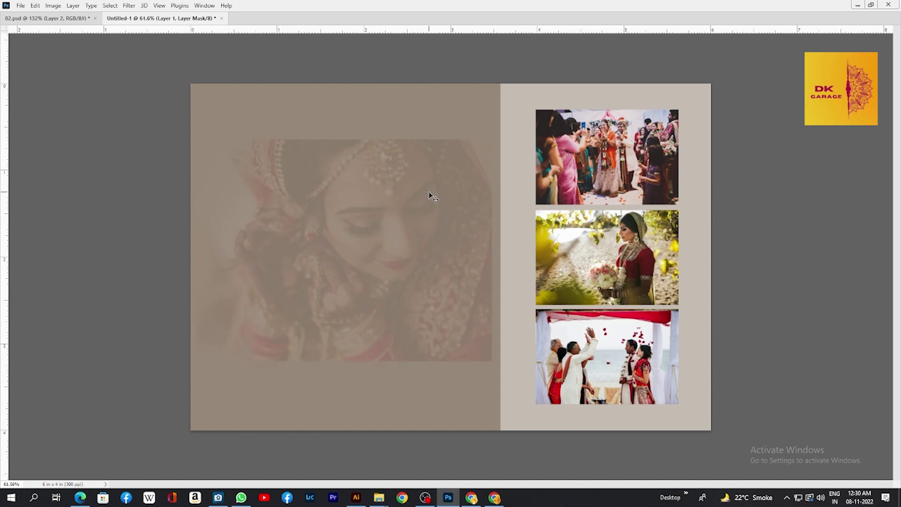
{"action": "key", "text": "Tab"}
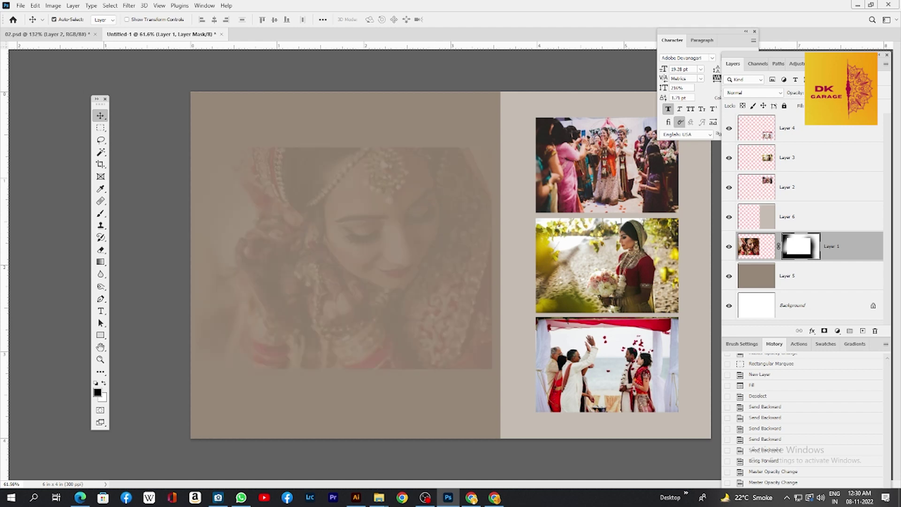
- Move the Layer 2 group photo toward the page centre and delete the beige panel on Layer 6
{"action": "right_click", "coordinate": [592, 175]}
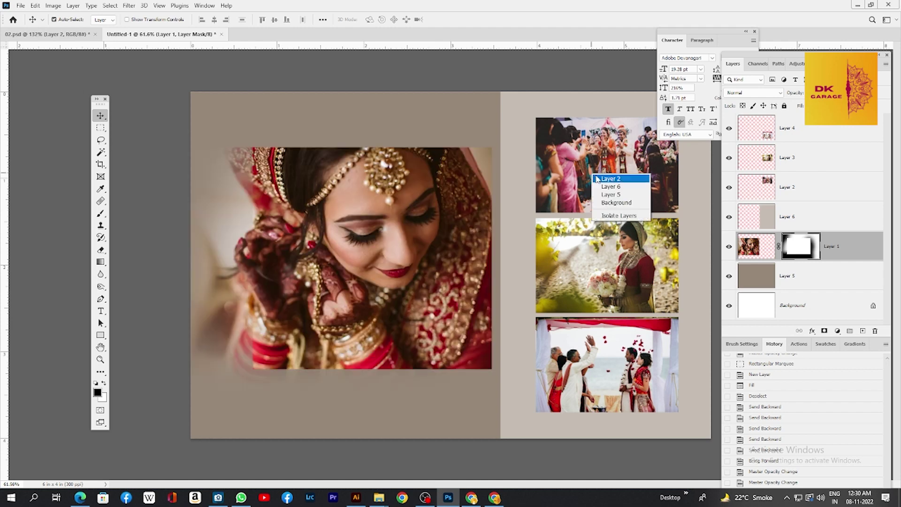
{"action": "left_click", "coordinate": [601, 180]}
{"action": "left_click_drag", "start_coordinate": [602, 181], "coordinate": [531, 240]}
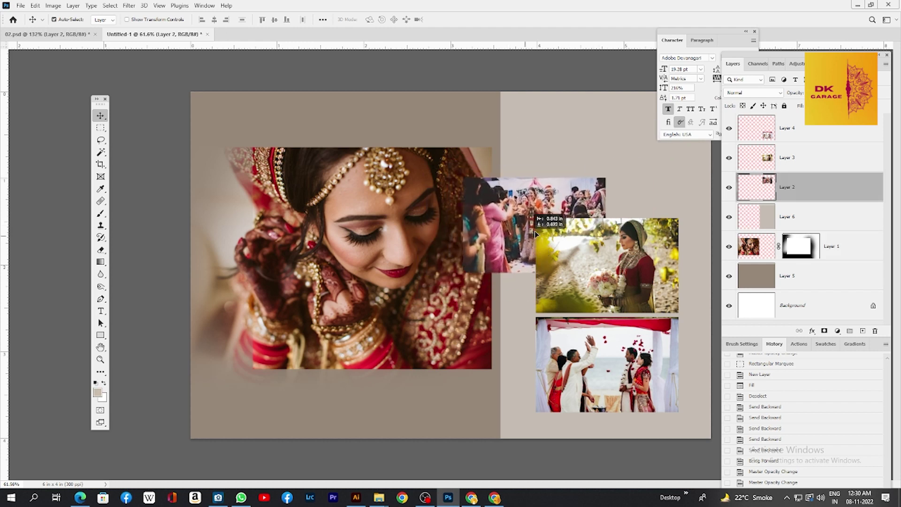
{"action": "right_click", "coordinate": [600, 164]}
{"action": "left_click", "coordinate": [601, 164]}
{"action": "key", "text": "Delete"}
- Swap the layout sides by moving the three small photos to the left half and the bride photo to the right half
{"action": "left_click_drag", "start_coordinate": [630, 279], "coordinate": [532, 237]}
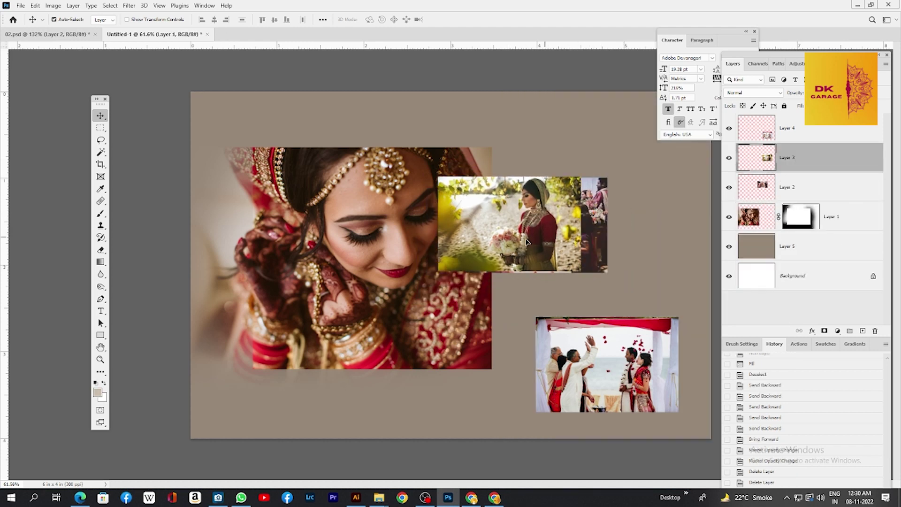
{"action": "left_click_drag", "start_coordinate": [580, 331], "coordinate": [431, 315]}
{"action": "left_click_drag", "start_coordinate": [504, 211], "coordinate": [323, 218]}
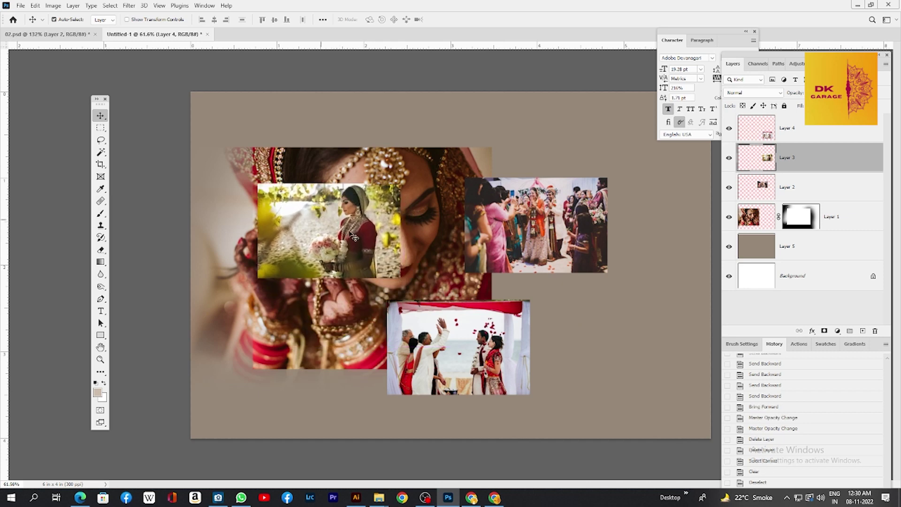
{"action": "left_click_drag", "start_coordinate": [501, 224], "coordinate": [321, 259]}
{"action": "left_click_drag", "start_coordinate": [458, 348], "coordinate": [322, 339]}
{"action": "left_click_drag", "start_coordinate": [458, 257], "coordinate": [654, 264]}
{"action": "key", "text": "f"}
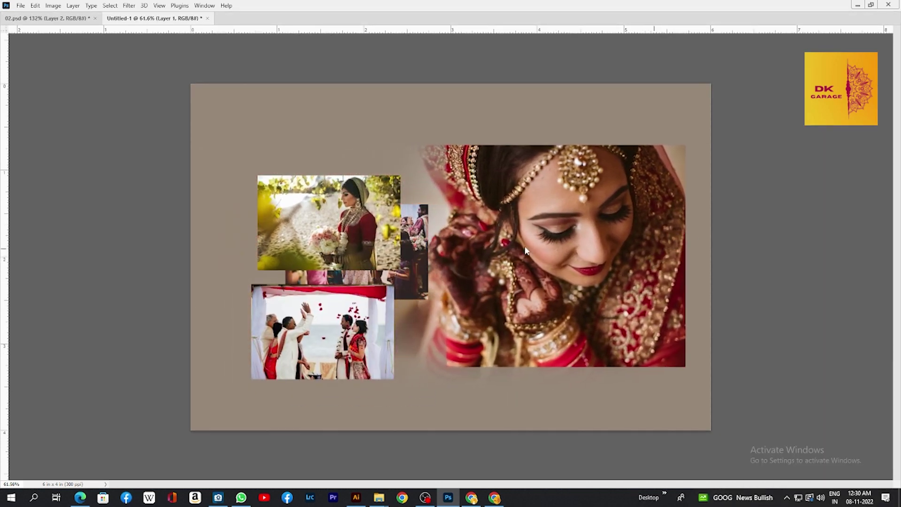
- Shift the three small photos further toward the page's left edge, clear of the bride's face
{"action": "left_click_drag", "start_coordinate": [407, 244], "coordinate": [314, 238]}
{"action": "left_click_drag", "start_coordinate": [346, 237], "coordinate": [292, 236]}
{"action": "left_click_drag", "start_coordinate": [320, 294], "coordinate": [262, 283]}
- Nudge the bride photo up and enlarge it until it reaches the page's right edge
{"action": "left_click_drag", "start_coordinate": [578, 213], "coordinate": [569, 206]}
{"action": "key", "text": "ctrl+t"}
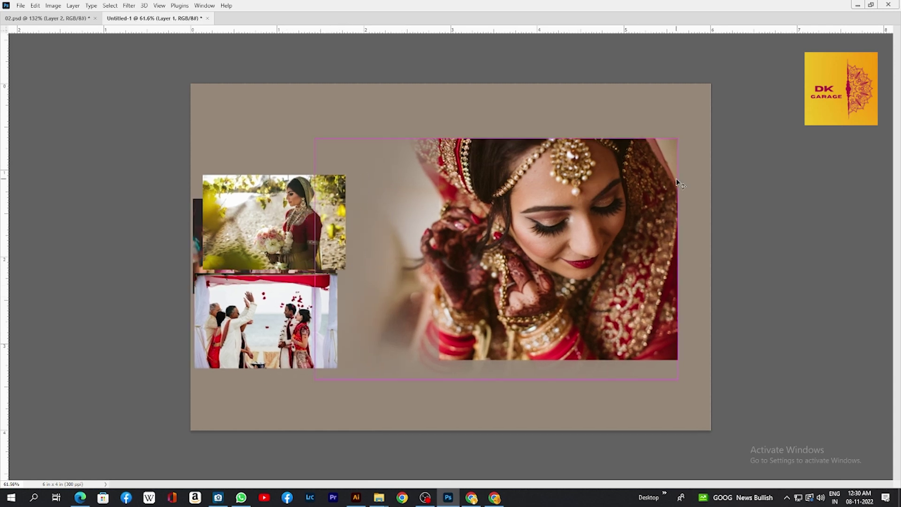
{"action": "left_click_drag", "start_coordinate": [678, 139], "coordinate": [718, 123]}
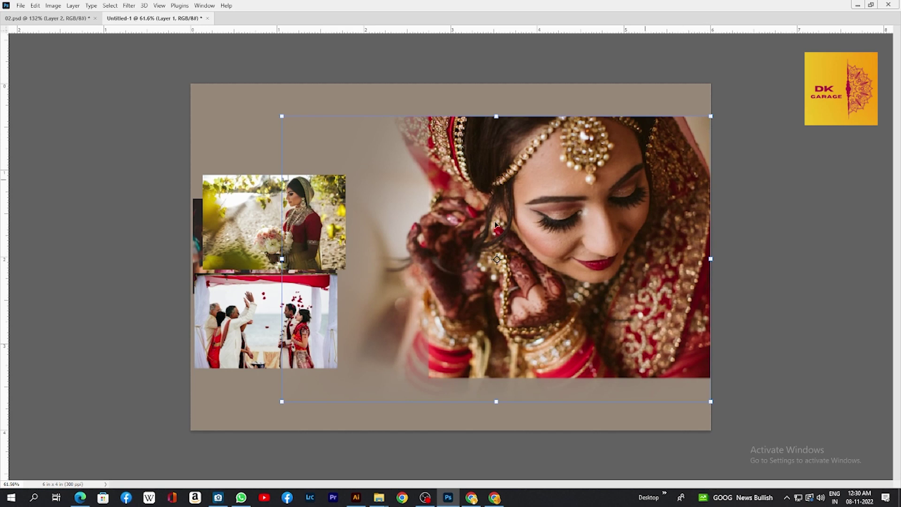
{"action": "key", "text": "Return"}
- Move the beach ceremony photo on Layer 4 over the lower edge of the large bride photo
{"action": "right_click", "coordinate": [271, 311]}
{"action": "left_click", "coordinate": [285, 319]}
{"action": "left_click_drag", "start_coordinate": [287, 323], "coordinate": [591, 372]}
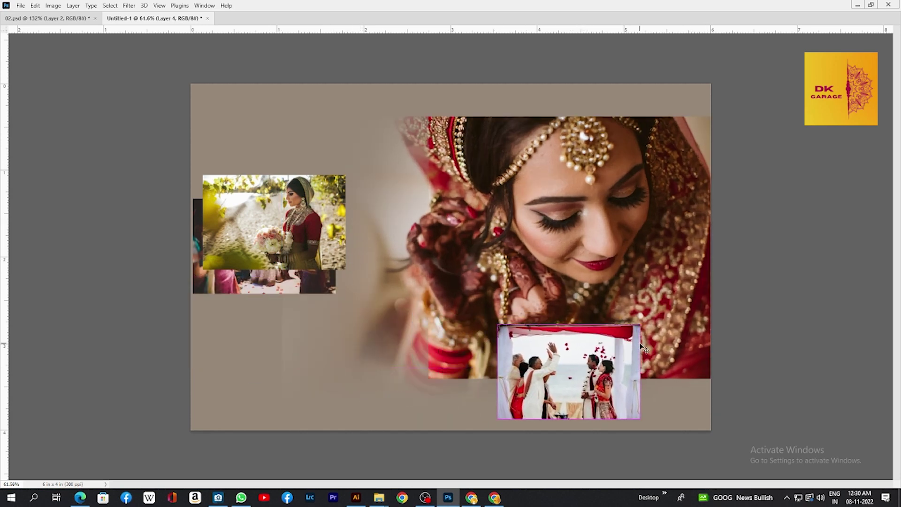
{"action": "key", "text": "ctrl+t"}
{"action": "key", "text": "Return"}
- Stack the group photo directly above the garden bride photo on the left half, with a narrow gap and aligned edges
{"action": "right_click", "coordinate": [287, 244]}
{"action": "left_click", "coordinate": [297, 245]}
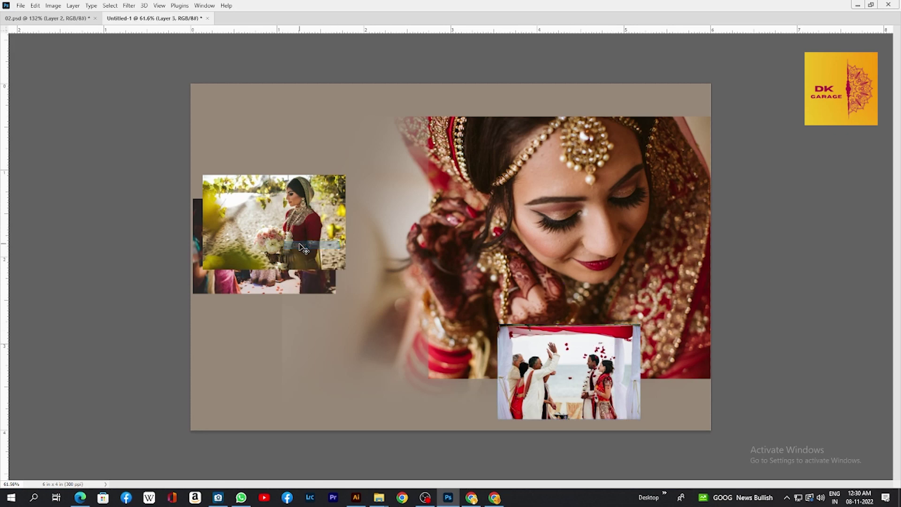
{"action": "left_click_drag", "start_coordinate": [298, 244], "coordinate": [288, 357]}
{"action": "left_click_drag", "start_coordinate": [293, 225], "coordinate": [313, 175]}
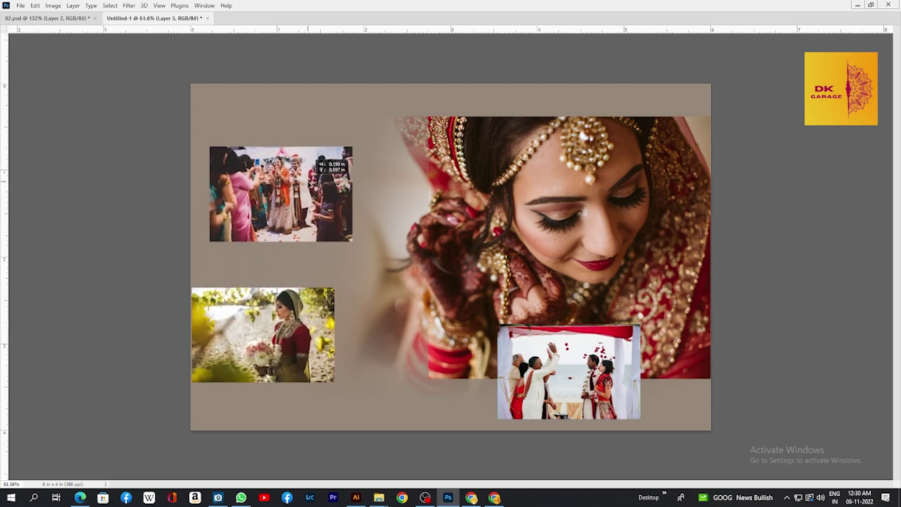
{"action": "left_click_drag", "start_coordinate": [302, 291], "coordinate": [315, 253]}
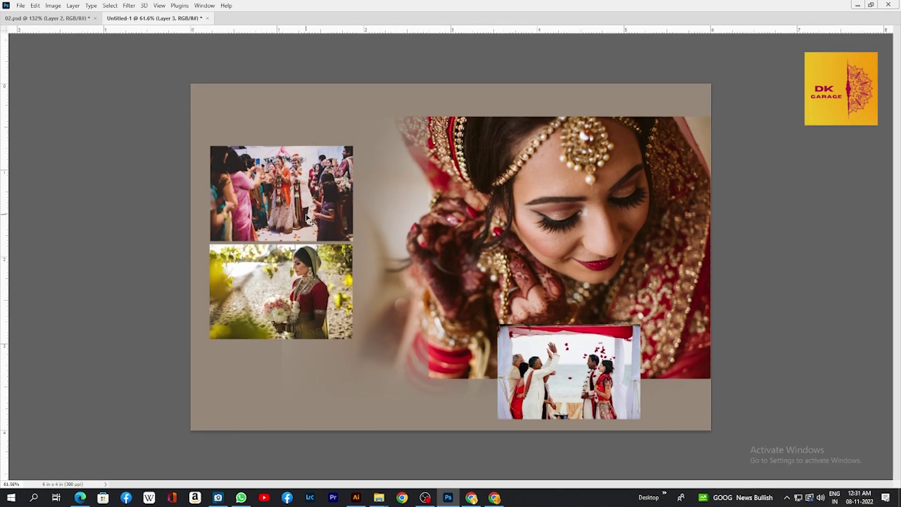
- Close the gap between the garden bride photo and the group photo above it, and move both photos up the page
{"action": "key", "text": "Up"}
{"action": "key", "text": "Up"}
{"action": "key", "text": "Up"}
{"action": "key", "text": "Up"}
{"action": "key", "text": "Up"}
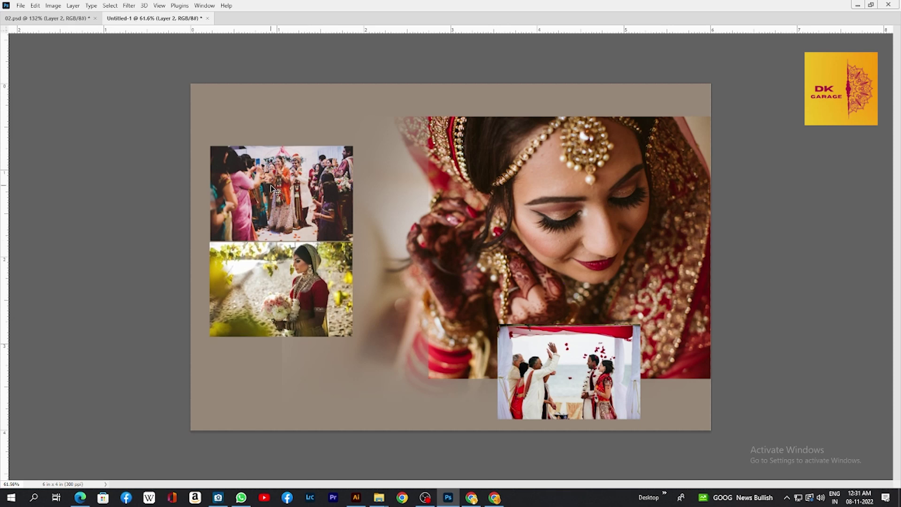
{"action": "left_click", "coordinate": [293, 275], "text": "shift"}
{"action": "left_click_drag", "start_coordinate": [293, 274], "coordinate": [294, 240]}
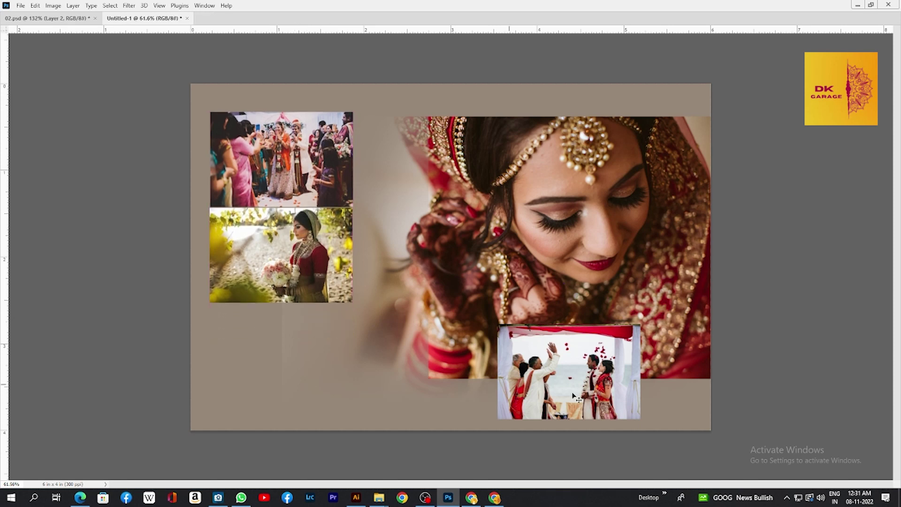
- Place the beach ceremony photo directly below the garden bride photo with matching side edges and a narrow gap
{"action": "left_click_drag", "start_coordinate": [588, 377], "coordinate": [301, 358]}
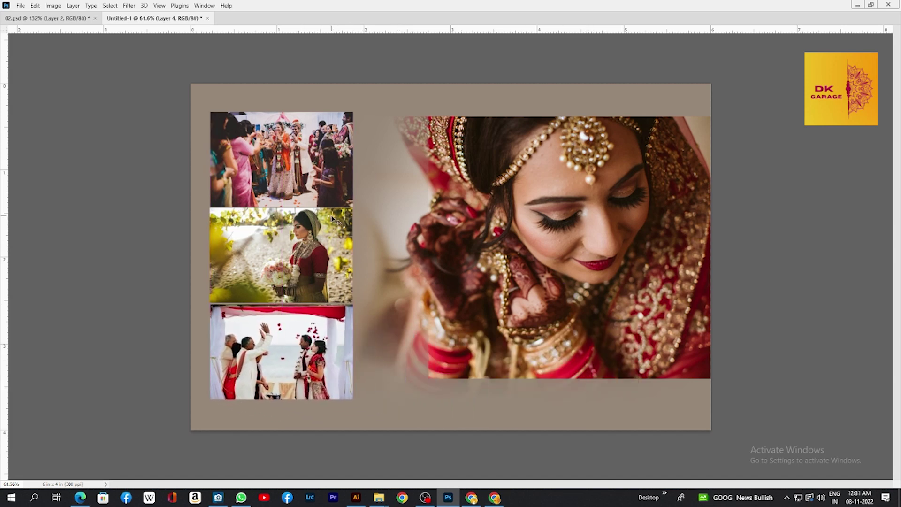
{"action": "key", "text": "Up"}
{"action": "key", "text": "Up"}
{"action": "key", "text": "Left"}
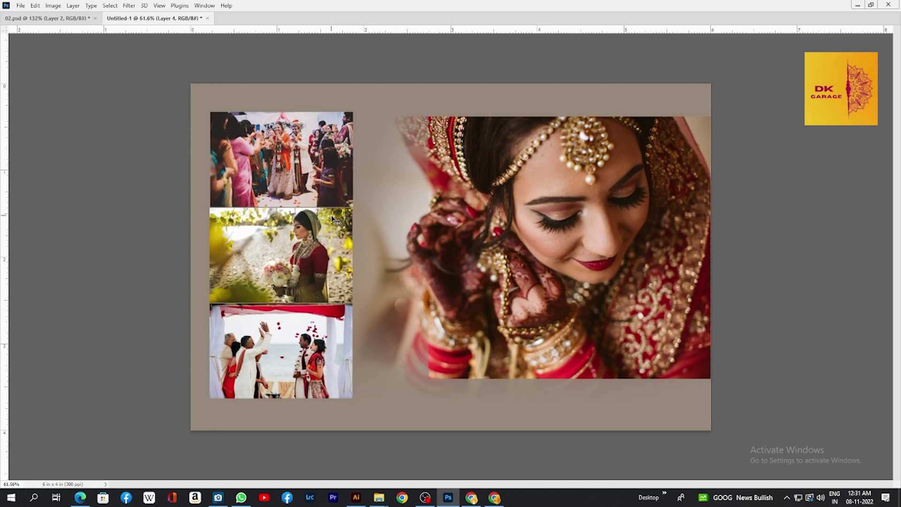
- Shift the three stacked photos slightly to the right, and marquee the full-height strip of the page around them
{"action": "left_click", "coordinate": [303, 308], "text": "shift"}
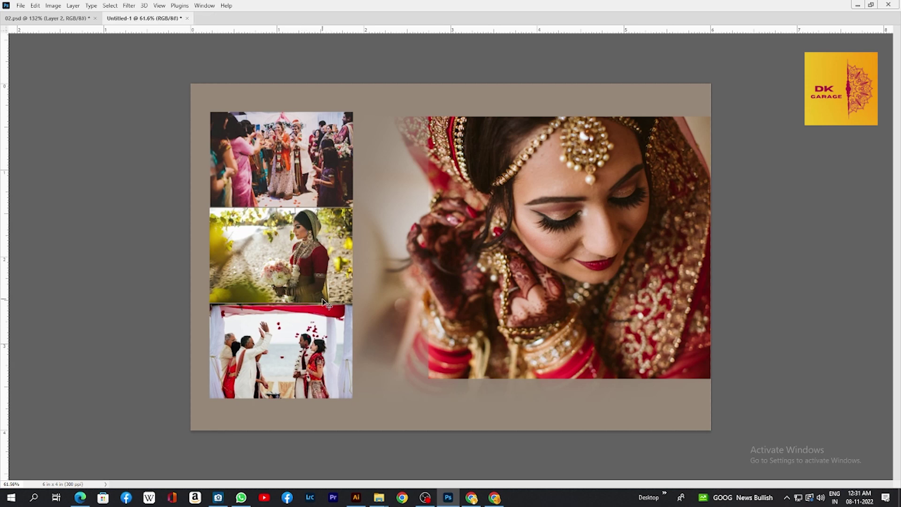
{"action": "key", "text": "ctrl+t"}
{"action": "left_click_drag", "start_coordinate": [328, 255], "coordinate": [332, 255]}
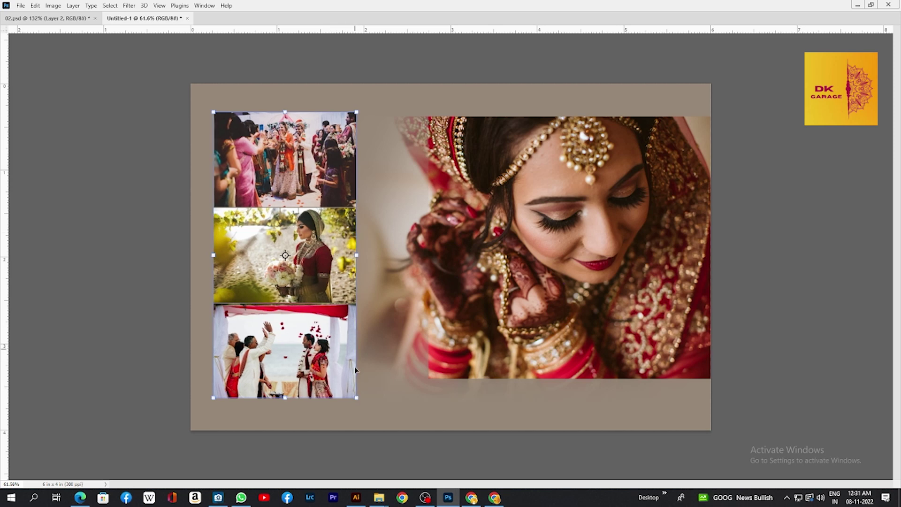
{"action": "left_click_drag", "start_coordinate": [333, 359], "coordinate": [336, 358]}
{"action": "key", "text": "Return"}
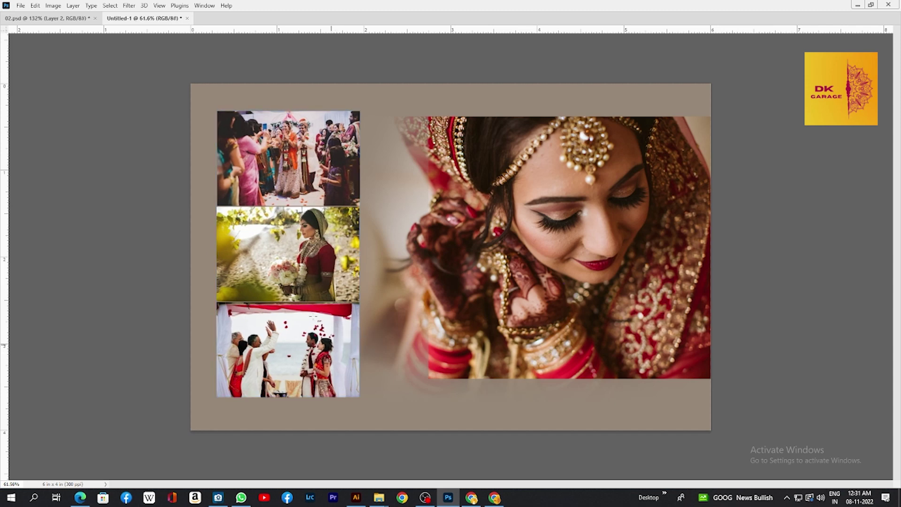
{"action": "left_click_drag", "start_coordinate": [189, 83], "coordinate": [387, 443]}
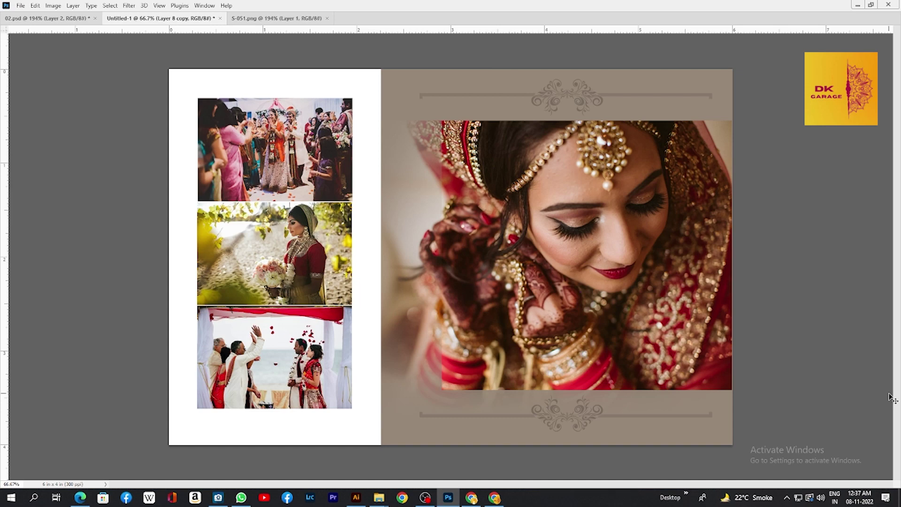
- Nudge the upper ornament above the bride photo slightly to the right
{"action": "key", "text": "Tab"}
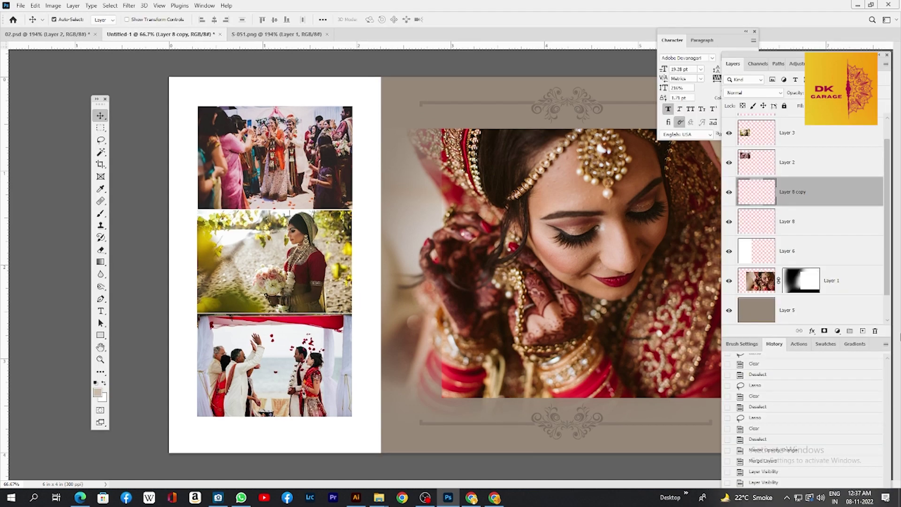
{"action": "key", "text": "Tab"}
{"action": "key", "text": "Right"}
{"action": "key", "text": "Right"}
{"action": "key", "text": "Right"}
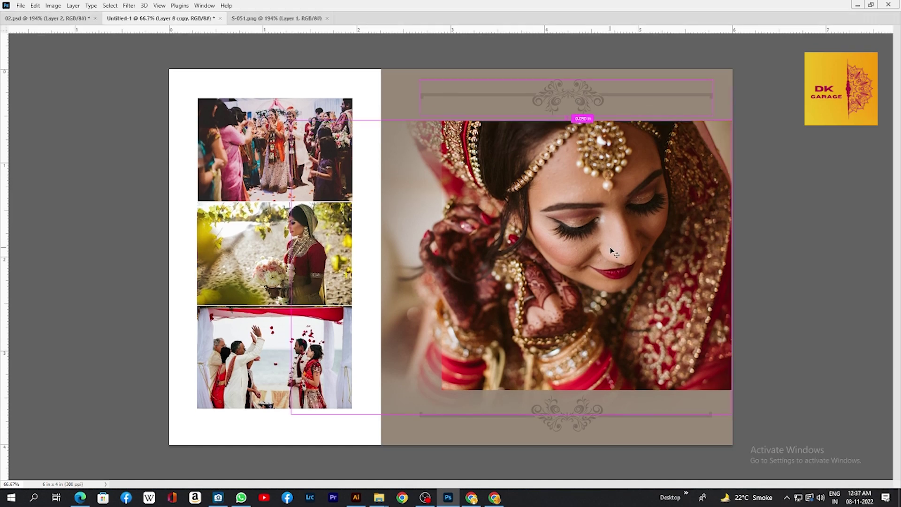
{"action": "left_click_drag", "start_coordinate": [614, 252], "coordinate": [614, 252]}
- Undo the latest changes to the bride photo and the ornaments until neither ornament shows on the page
{"action": "key", "text": "ctrl+z"}
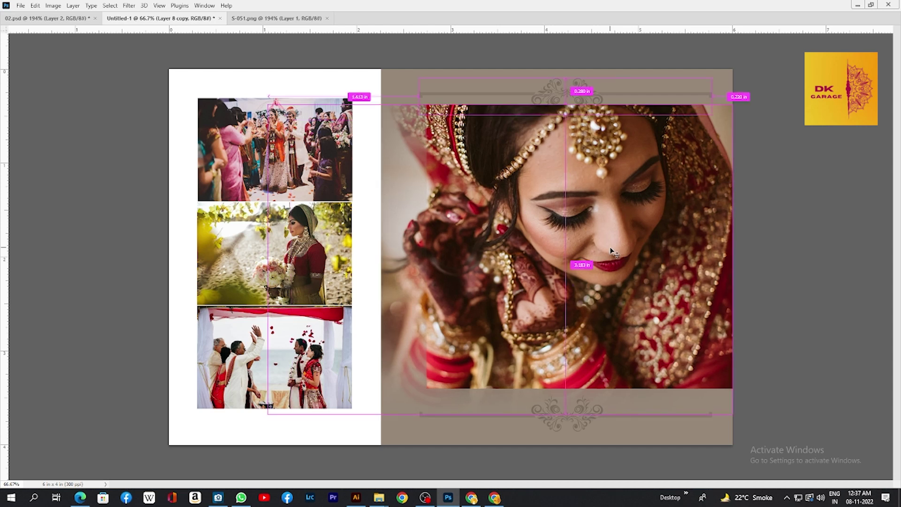
{"action": "key", "text": "ctrl+z"}
{"action": "key", "text": "ctrl+z"}
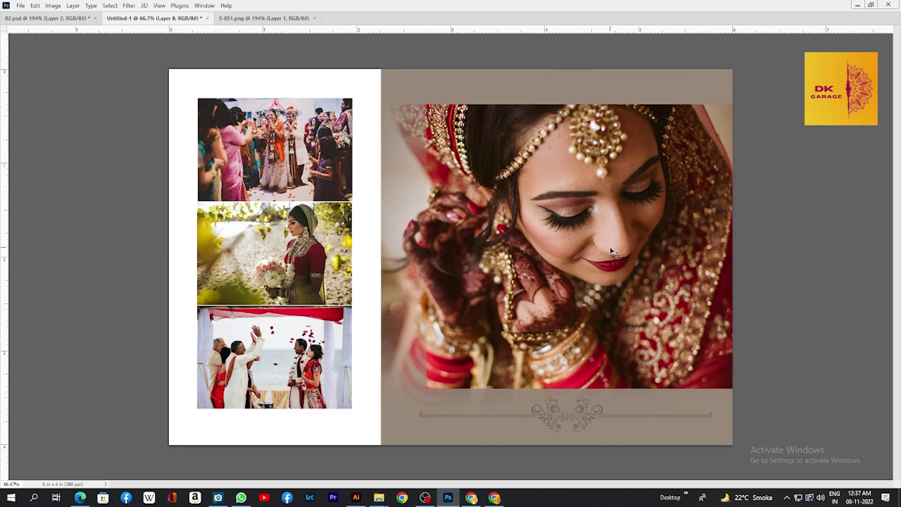
{"action": "key", "text": "ctrl+z"}
- Move the large bride photo on Layer 1 to the left and delete the white panel behind the small photos
{"action": "key", "text": "Tab"}
{"action": "right_click", "coordinate": [570, 239]}
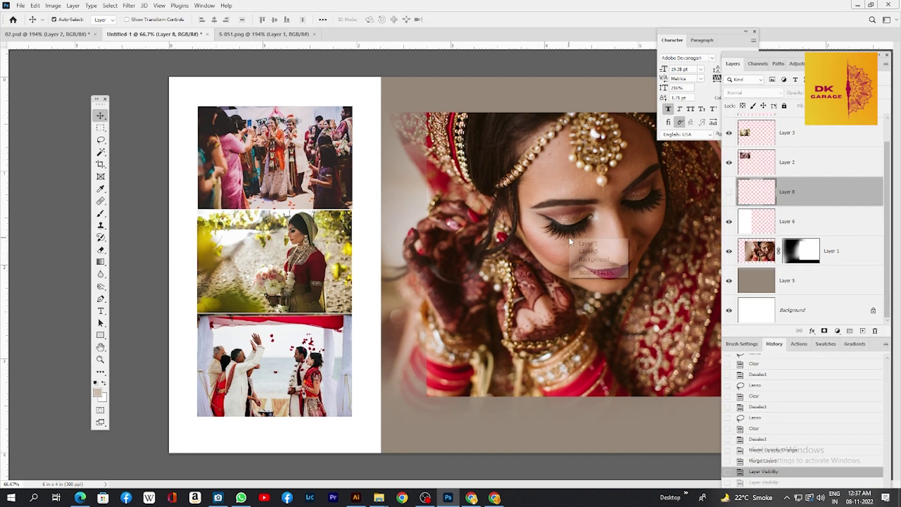
{"action": "left_click", "coordinate": [582, 242]}
{"action": "left_click_drag", "start_coordinate": [582, 242], "coordinate": [510, 233]}
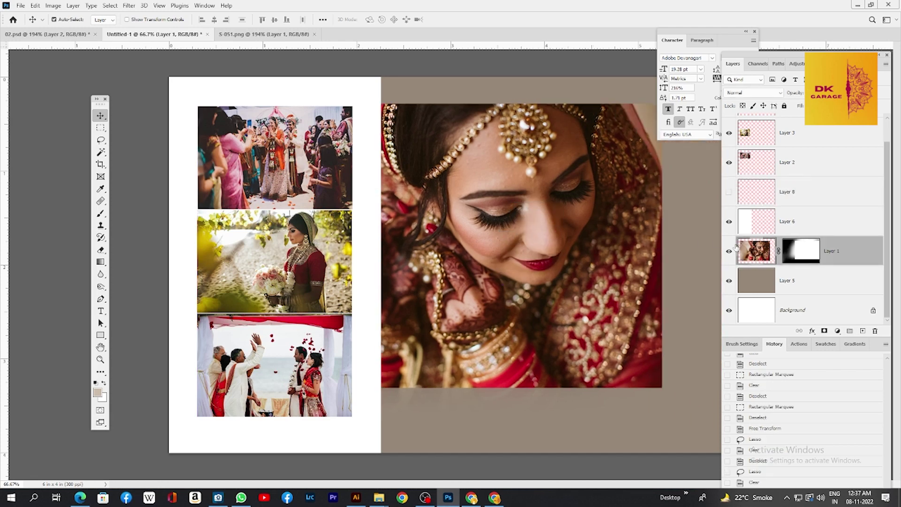
{"action": "left_click", "coordinate": [371, 247]}
{"action": "key", "text": "Delete"}
{"action": "key", "text": "Tab"}
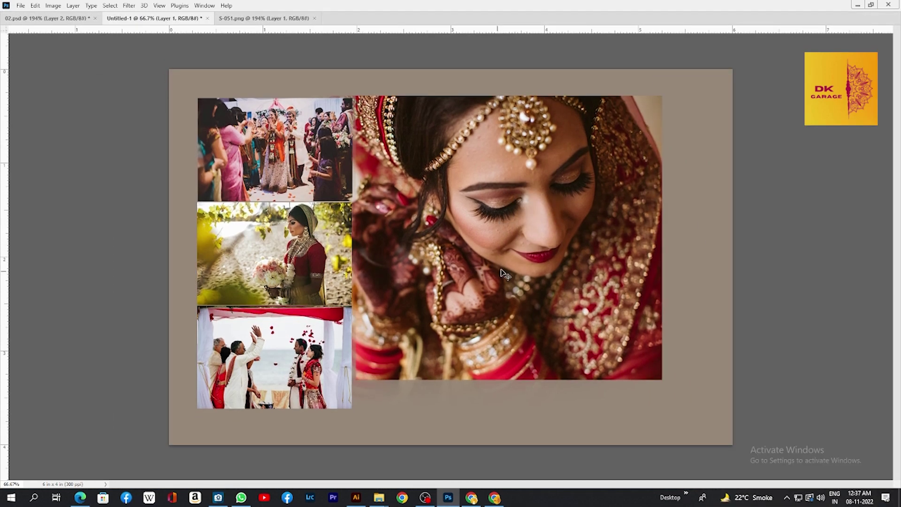
- Move the three small photos over the lower right of the large bride photo and reposition the bride photo near the page's middle
{"action": "left_click_drag", "start_coordinate": [501, 269], "coordinate": [438, 284]}
{"action": "left_click_drag", "start_coordinate": [352, 350], "coordinate": [632, 325]}
{"action": "left_click_drag", "start_coordinate": [476, 230], "coordinate": [544, 225]}
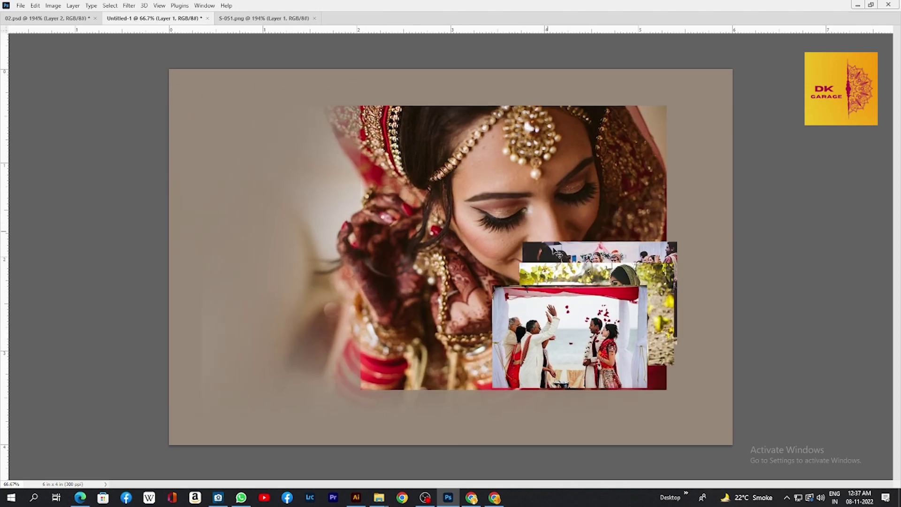
- Stack the beach ceremony photo above the garden bride photo on the left half and butt the group photo against their right side
{"action": "left_click_drag", "start_coordinate": [574, 342], "coordinate": [297, 176]}
{"action": "left_click_drag", "start_coordinate": [639, 307], "coordinate": [334, 272]}
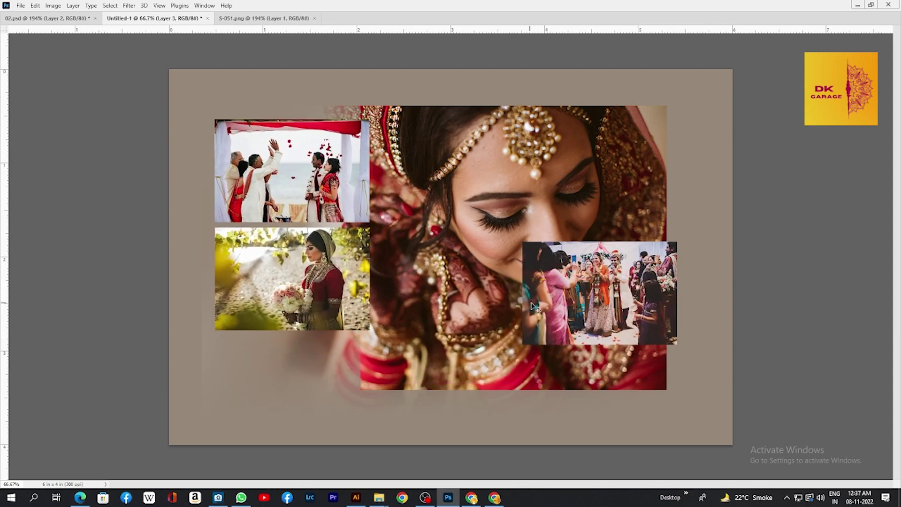
{"action": "left_click_drag", "start_coordinate": [562, 299], "coordinate": [410, 244]}
{"action": "left_click_drag", "start_coordinate": [353, 276], "coordinate": [353, 271]}
{"action": "left_click_drag", "start_coordinate": [463, 256], "coordinate": [462, 250]}
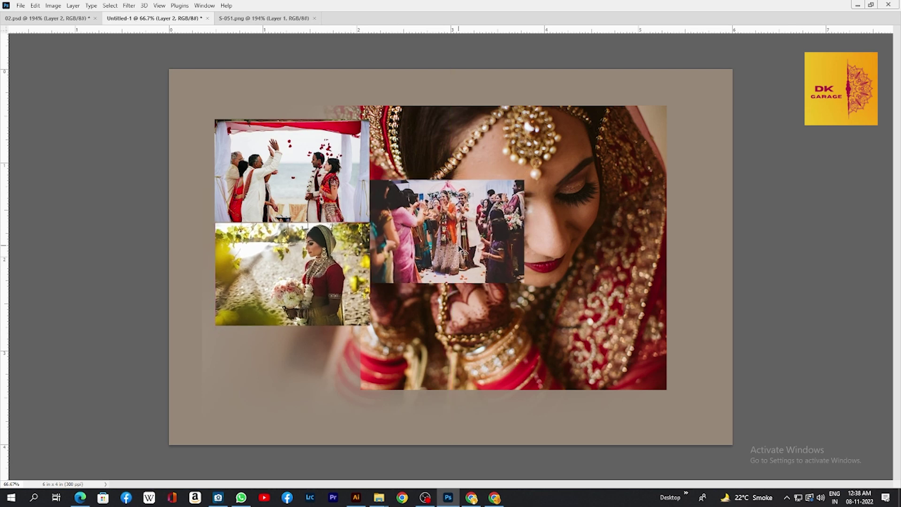
{"action": "key", "text": "Left"}
{"action": "key", "text": "Left"}
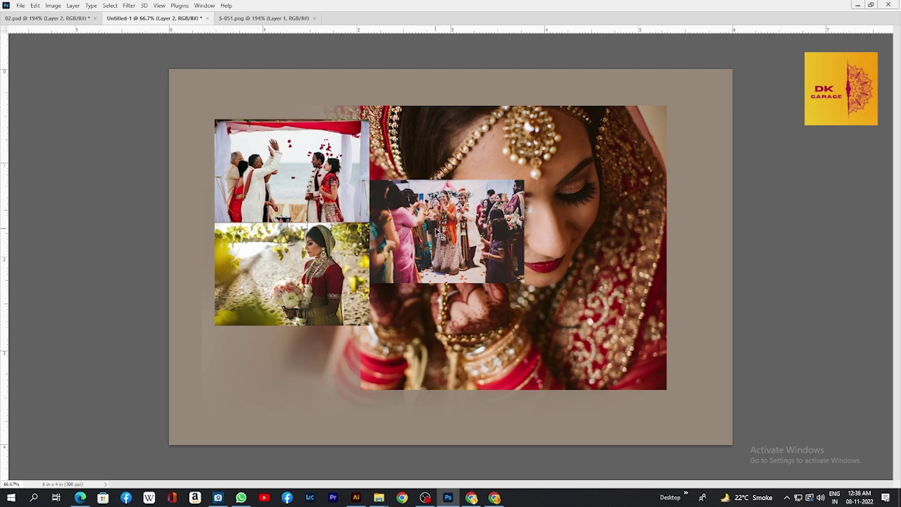
- Shift the three small photos together toward the lower left, and move the large bride photo to the right
{"action": "left_click", "coordinate": [318, 266], "text": "shift"}
{"action": "left_click", "coordinate": [324, 194], "text": "shift"}
{"action": "left_click_drag", "start_coordinate": [325, 194], "coordinate": [296, 232]}
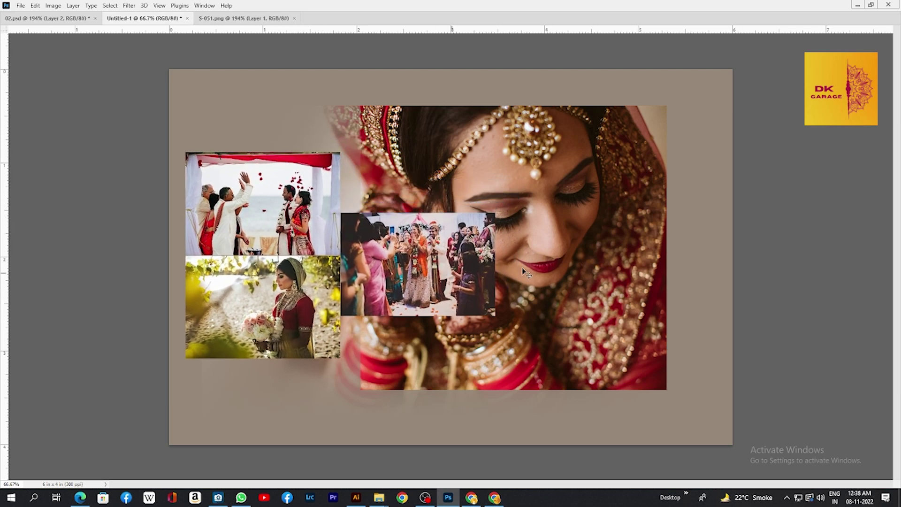
{"action": "right_click", "coordinate": [549, 233]}
{"action": "left_click", "coordinate": [570, 239]}
{"action": "left_click_drag", "start_coordinate": [570, 242], "coordinate": [602, 244]}
- Move the group photo on Layer 2 below the garden bride photo near the page's lower left corner
{"action": "right_click", "coordinate": [436, 257]}
{"action": "left_click", "coordinate": [452, 264]}
{"action": "left_click_drag", "start_coordinate": [452, 274], "coordinate": [296, 381]}
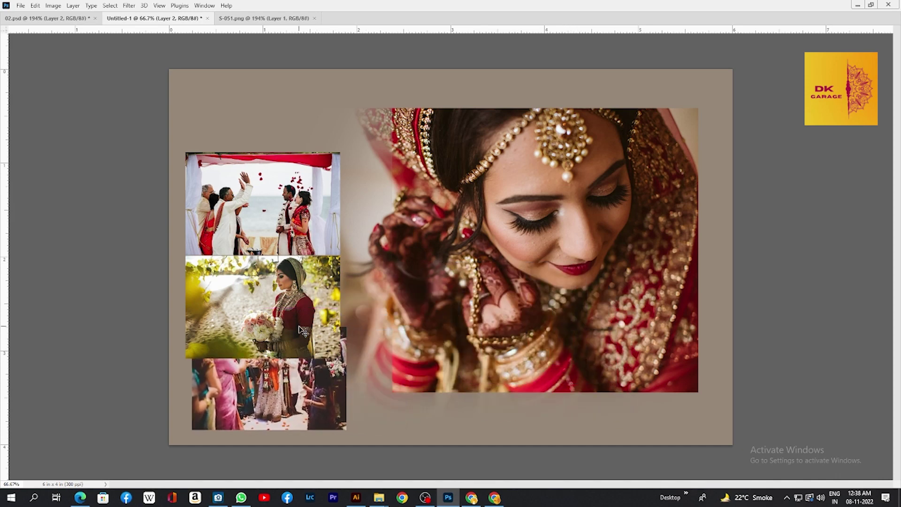
- Move the close-up bride photo to the page's left edge and the garden bride photo onto the right half
{"action": "left_click_drag", "start_coordinate": [300, 330], "coordinate": [653, 375]}
{"action": "left_click_drag", "start_coordinate": [598, 202], "coordinate": [380, 211]}
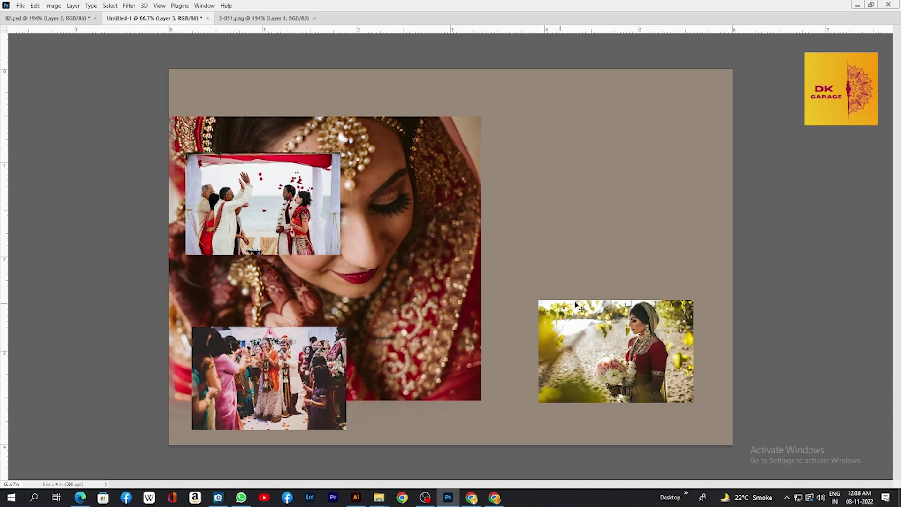
{"action": "right_click", "coordinate": [603, 317]}
{"action": "left_click", "coordinate": [613, 330]}
{"action": "right_click", "coordinate": [594, 313]}
{"action": "left_click", "coordinate": [615, 319]}
{"action": "left_click_drag", "start_coordinate": [618, 327], "coordinate": [579, 267]}
- Enlarge the garden bride photo until it spans from the small photos to the page's right edge
{"action": "key", "text": "ctrl+t"}
{"action": "left_click_drag", "start_coordinate": [656, 238], "coordinate": [779, 125]}
{"action": "key", "text": "Return"}
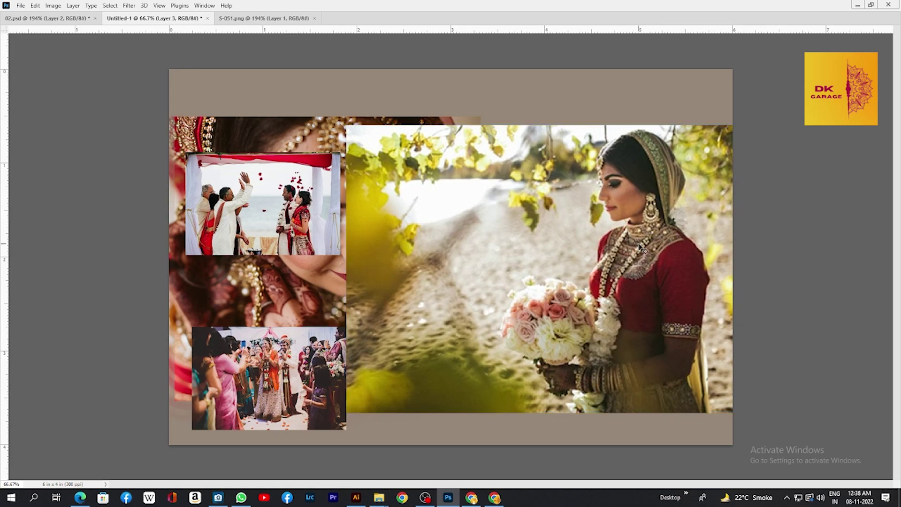
- Erase the left side of the garden bride photo with a large soft brush so it blends into the close-up bride
{"action": "key", "text": "ctrl+minus"}
{"action": "key", "text": "b"}
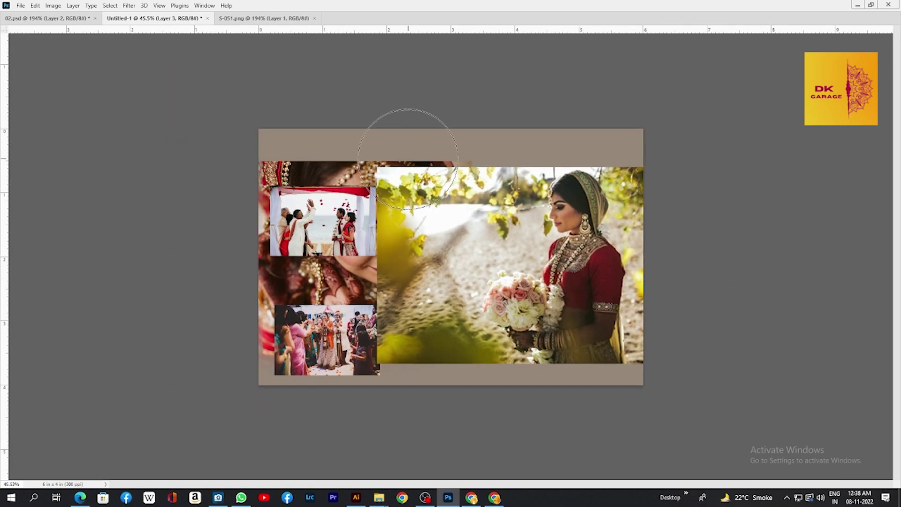
{"action": "mouse_move", "coordinate": [408, 178]}
{"action": "left_mouse_down"}
{"action": "mouse_move", "coordinate": [383, 386]}
{"action": "mouse_move", "coordinate": [388, 341]}
{"action": "mouse_move", "coordinate": [467, 115]}
{"action": "mouse_move", "coordinate": [433, 124]}
{"action": "mouse_move", "coordinate": [440, 152]}
{"action": "left_mouse_up"}
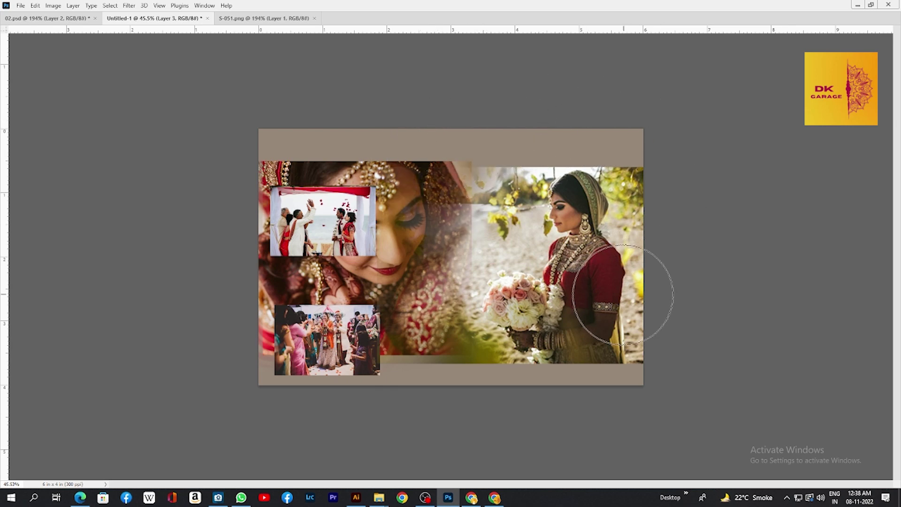
- Enlarge the garden bride photo further and seat it in the page's lower right corner
{"action": "key", "text": "ctrl+t"}
{"action": "left_click_drag", "start_coordinate": [672, 166], "coordinate": [714, 137]}
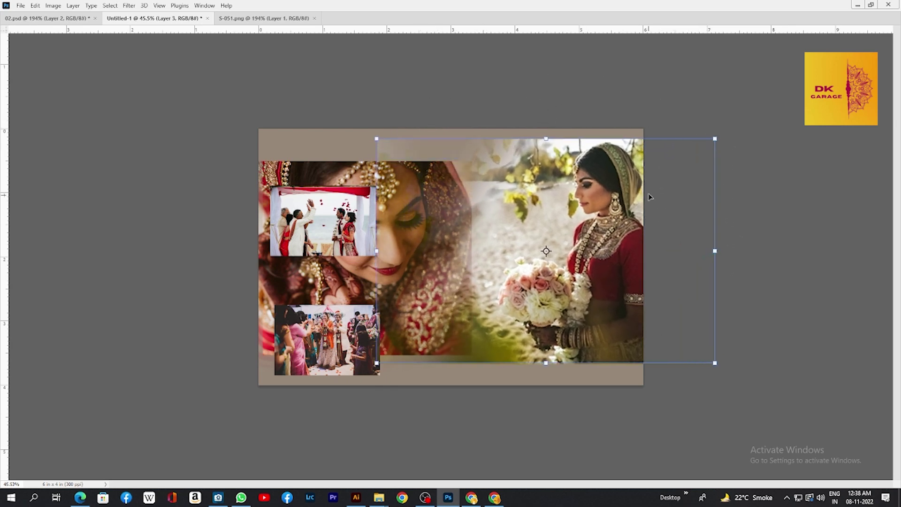
{"action": "left_click_drag", "start_coordinate": [649, 198], "coordinate": [640, 188]}
{"action": "key", "text": "Return"}
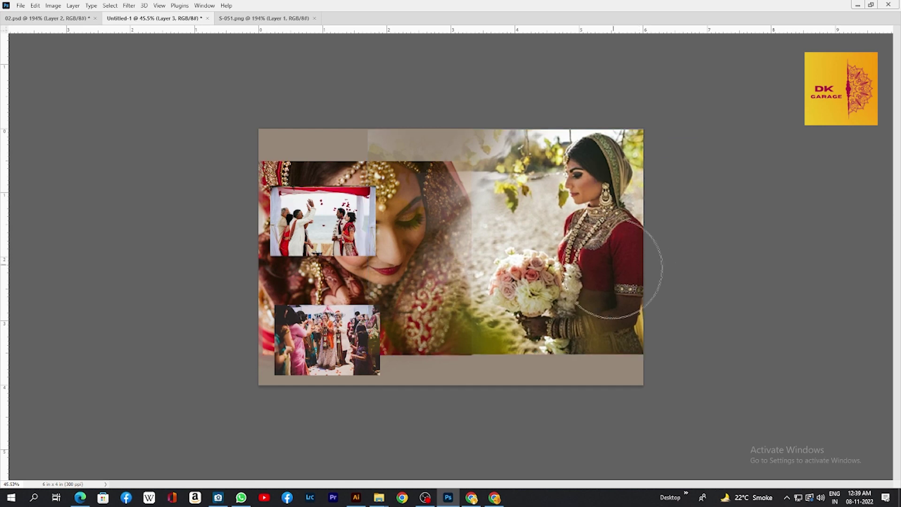
{"action": "left_click_drag", "start_coordinate": [612, 272], "coordinate": [619, 313]}
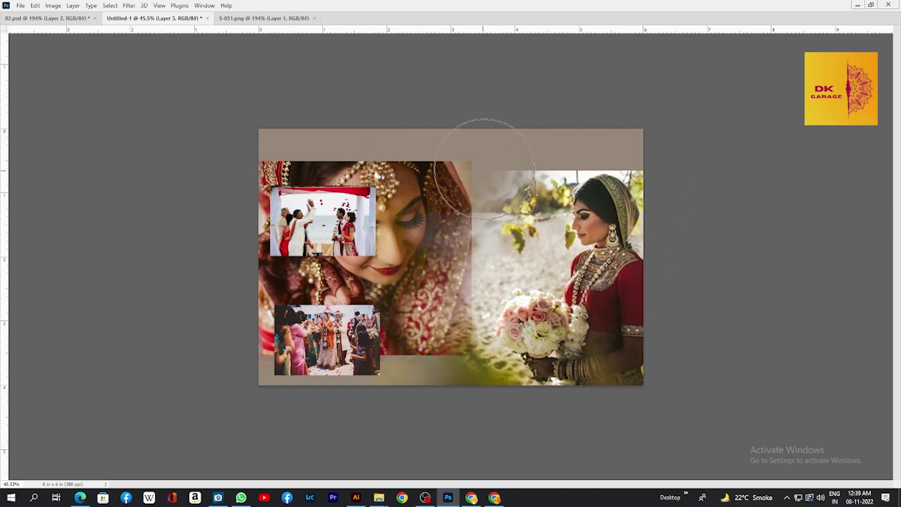
- Hide the beach ceremony photo on Layer 4 and the group photo on Layer 2
{"action": "right_click", "coordinate": [342, 218]}
{"action": "left_click", "coordinate": [341, 217]}
{"action": "key", "text": "Tab"}
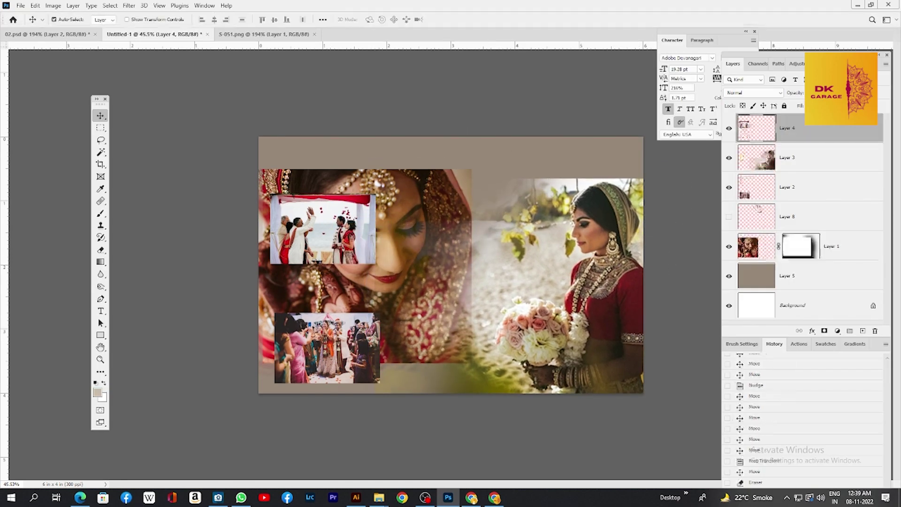
{"action": "left_click", "coordinate": [728, 130]}
{"action": "right_click", "coordinate": [356, 330]}
{"action": "left_click", "coordinate": [364, 335]}
{"action": "left_click", "coordinate": [729, 187]}
{"action": "key", "text": "Tab"}
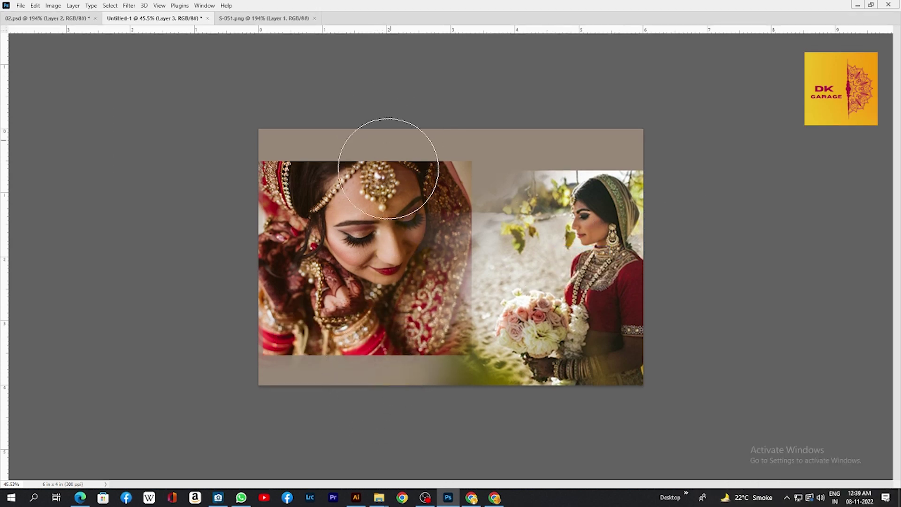
- Fade more of the garden bride photo's left edge with a larger brush, and shift the photo up and left
{"action": "key", "text": "b"}
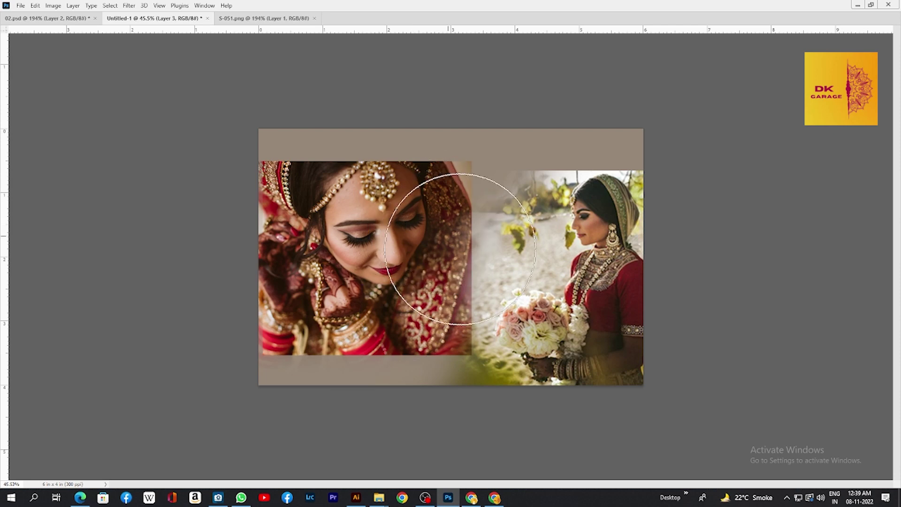
{"action": "key", "text": "bracketright"}
{"action": "key", "text": "bracketright"}
{"action": "key", "text": "bracketright"}
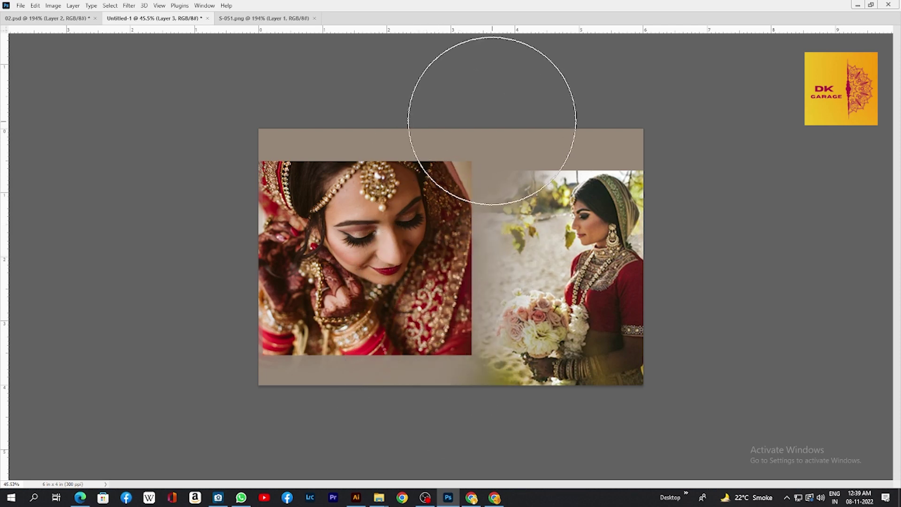
{"action": "key", "text": "v"}
{"action": "left_click_drag", "start_coordinate": [615, 271], "coordinate": [604, 261]}
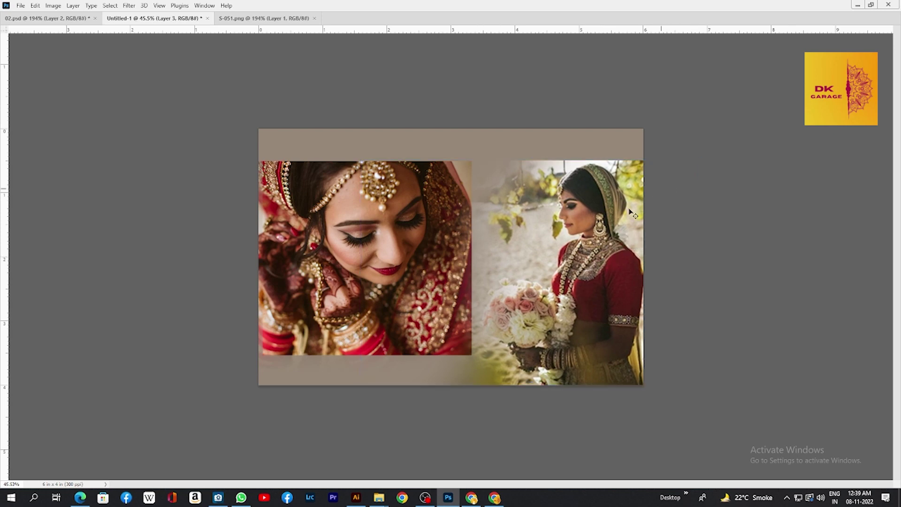
- Move the close-up bride photo to the right and enlarge it to fill the full height of the page
{"action": "left_click_drag", "start_coordinate": [398, 233], "coordinate": [480, 209]}
{"action": "left_click_drag", "start_coordinate": [550, 140], "coordinate": [619, 104]}
{"action": "left_click_drag", "start_coordinate": [552, 184], "coordinate": [547, 202]}
{"action": "left_click_drag", "start_coordinate": [612, 111], "coordinate": [615, 109]}
{"action": "key", "text": "Return"}
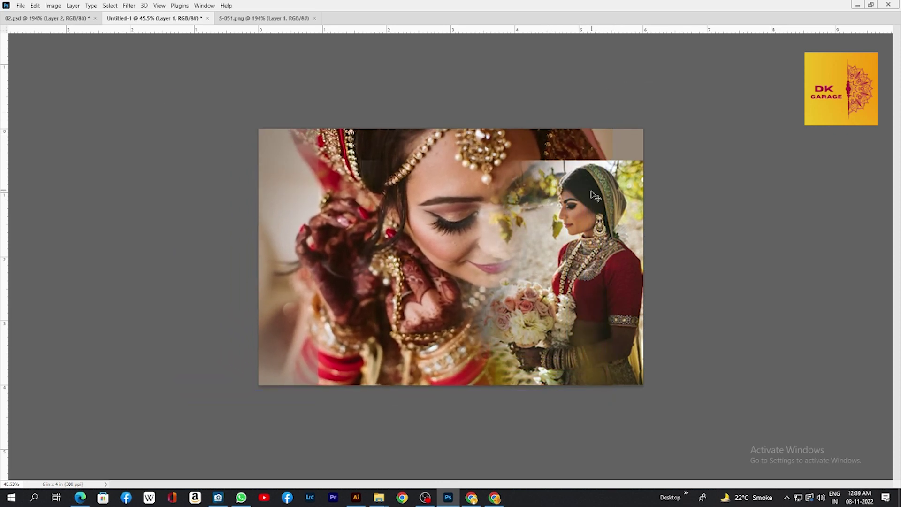
- Erase the upper left edge of the garden bride photo with a smaller brush so the close-up bride's brow shows
{"action": "right_click", "coordinate": [592, 194]}
{"action": "left_click", "coordinate": [609, 200]}
{"action": "key", "text": "e"}
{"action": "key", "text": "bracketleft"}
{"action": "key", "text": "bracketleft"}
{"action": "key", "text": "bracketleft"}
{"action": "key", "text": "bracketleft"}
{"action": "key", "text": "bracketleft"}
{"action": "key", "text": "bracketleft"}
{"action": "key", "text": "bracketleft"}
{"action": "mouse_move", "coordinate": [500, 230]}
{"action": "left_mouse_down"}
{"action": "mouse_move", "coordinate": [502, 200]}
{"action": "mouse_move", "coordinate": [526, 173]}
{"action": "mouse_move", "coordinate": [531, 143]}
{"action": "mouse_move", "coordinate": [521, 144]}
{"action": "mouse_move", "coordinate": [550, 137]}
{"action": "left_mouse_up"}
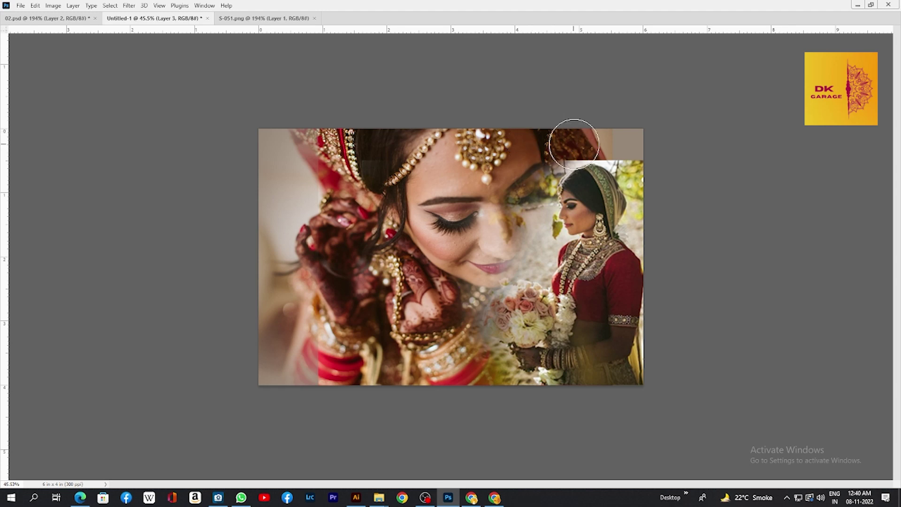
- Fade the top edge of the garden bride photo above her head and toward the page's right side
{"action": "key", "text": "bracketleft"}
{"action": "key", "text": "bracketleft"}
{"action": "key", "text": "bracketleft"}
{"action": "key", "text": "bracketleft"}
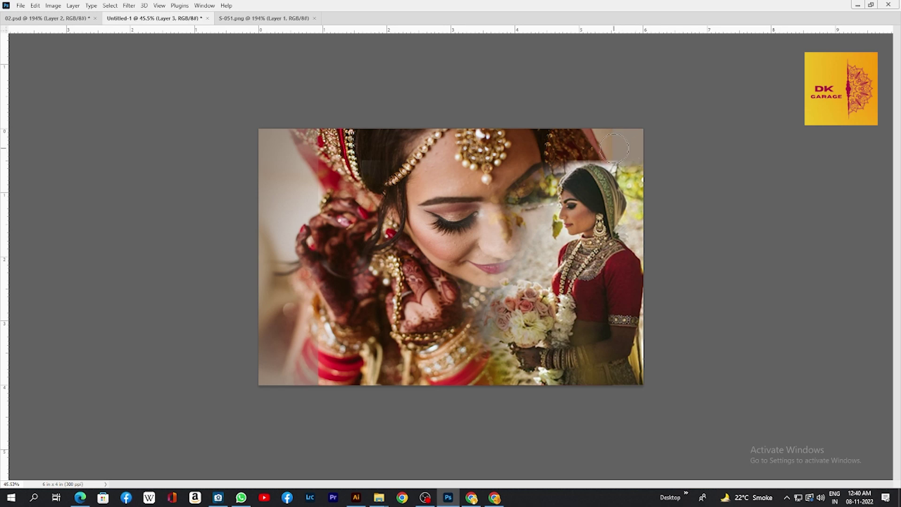
{"action": "mouse_move", "coordinate": [582, 147]}
{"action": "left_mouse_down"}
{"action": "mouse_move", "coordinate": [558, 158]}
{"action": "mouse_move", "coordinate": [585, 137]}
{"action": "mouse_move", "coordinate": [578, 145]}
{"action": "mouse_move", "coordinate": [638, 165]}
{"action": "left_mouse_up"}
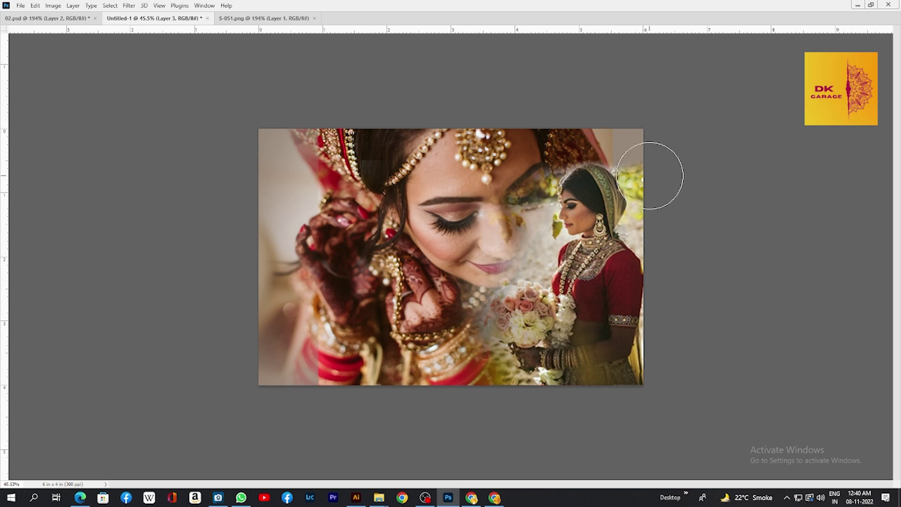
{"action": "left_click_drag", "start_coordinate": [529, 150], "coordinate": [521, 169]}
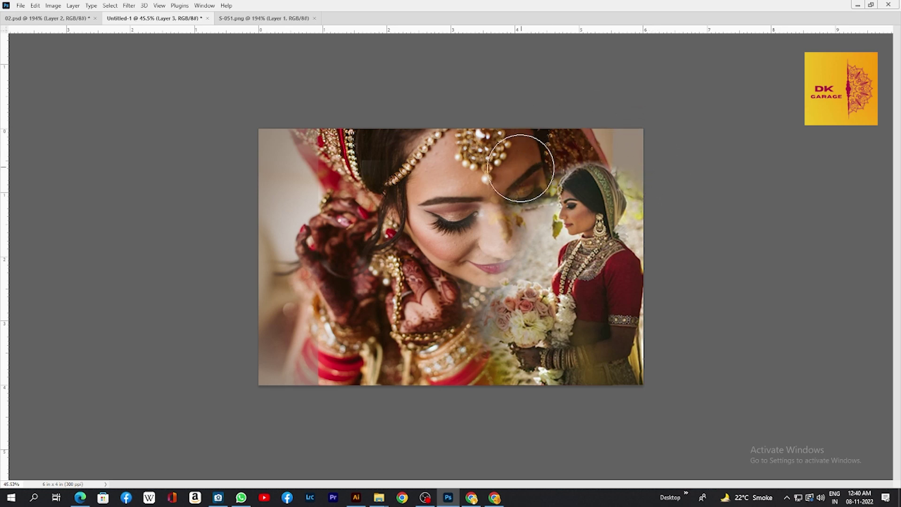
- Erase the garden foliage that overlaps the close-up bride's nose, cheek and lips
{"action": "mouse_move", "coordinate": [499, 243]}
{"action": "left_mouse_down"}
{"action": "mouse_move", "coordinate": [488, 224]}
{"action": "mouse_move", "coordinate": [470, 254]}
{"action": "mouse_move", "coordinate": [485, 229]}
{"action": "mouse_move", "coordinate": [603, 169]}
{"action": "mouse_move", "coordinate": [610, 275]}
{"action": "mouse_move", "coordinate": [497, 251]}
{"action": "mouse_move", "coordinate": [485, 258]}
{"action": "mouse_move", "coordinate": [490, 252]}
{"action": "mouse_move", "coordinate": [476, 249]}
{"action": "mouse_move", "coordinate": [456, 284]}
{"action": "mouse_move", "coordinate": [415, 307]}
{"action": "mouse_move", "coordinate": [425, 245]}
{"action": "mouse_move", "coordinate": [452, 236]}
{"action": "mouse_move", "coordinate": [462, 219]}
{"action": "mouse_move", "coordinate": [462, 176]}
{"action": "mouse_move", "coordinate": [474, 195]}
{"action": "mouse_move", "coordinate": [484, 178]}
{"action": "mouse_move", "coordinate": [505, 171]}
{"action": "left_mouse_up"}
{"action": "key", "text": "ctrl+z"}
{"action": "key", "text": "ctrl+z"}
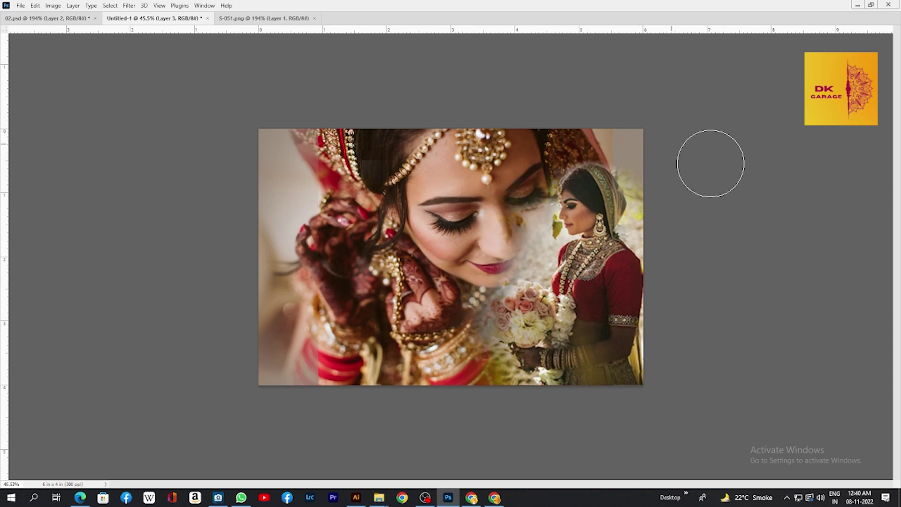
{"action": "mouse_move", "coordinate": [514, 221]}
{"action": "left_mouse_down"}
{"action": "mouse_move", "coordinate": [511, 203]}
{"action": "mouse_move", "coordinate": [483, 265]}
{"action": "mouse_move", "coordinate": [488, 234]}
{"action": "mouse_move", "coordinate": [507, 214]}
{"action": "mouse_move", "coordinate": [478, 258]}
{"action": "mouse_move", "coordinate": [496, 183]}
{"action": "left_mouse_up"}
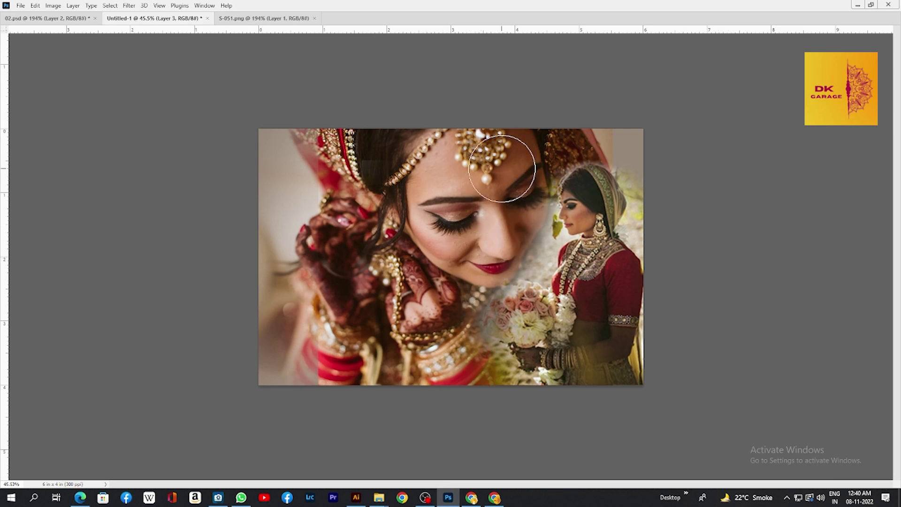
- Try the close-up bride photo at 50% opacity and restore it to 100%
{"action": "key", "text": "Tab"}
{"action": "key", "text": "Tab"}
{"action": "key", "text": "5"}
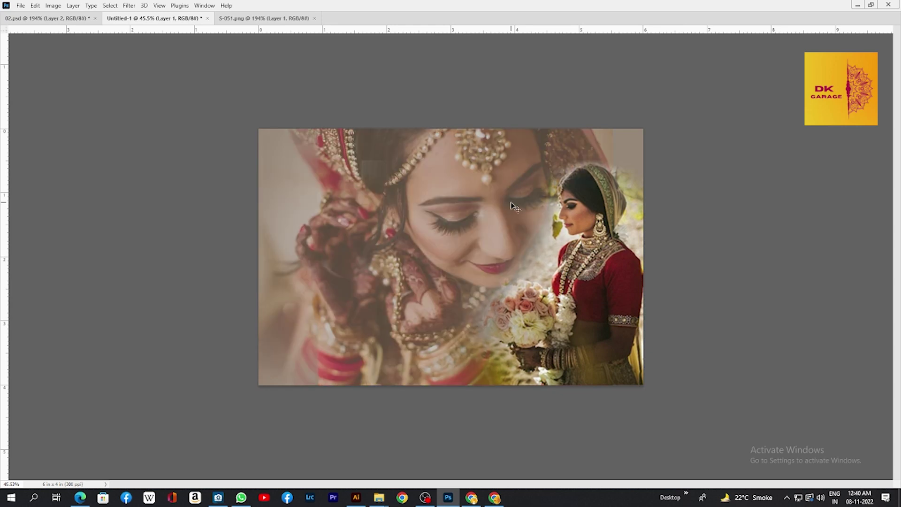
{"action": "key", "text": "0"}
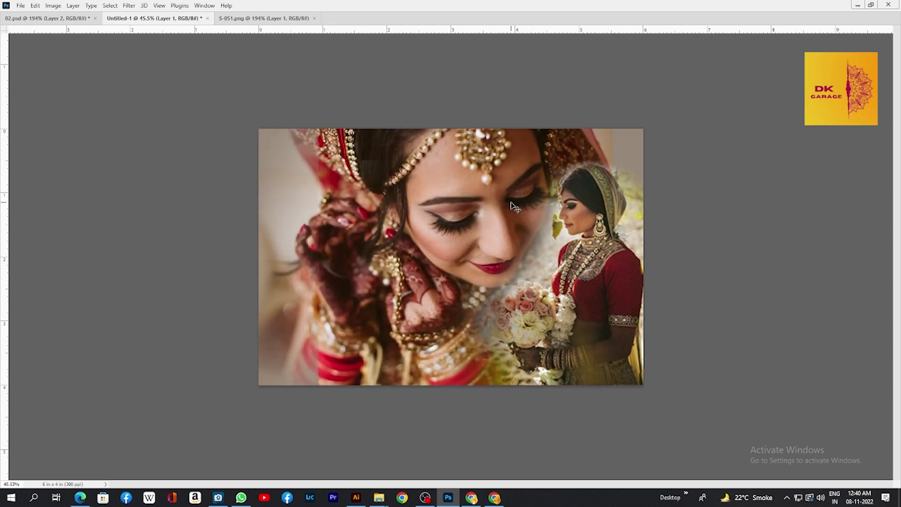
- Try a smaller garden bride photo placed lower in the page's right corner
{"action": "right_click", "coordinate": [576, 257]}
{"action": "left_click", "coordinate": [593, 261]}
{"action": "left_click_drag", "start_coordinate": [592, 261], "coordinate": [600, 289]}
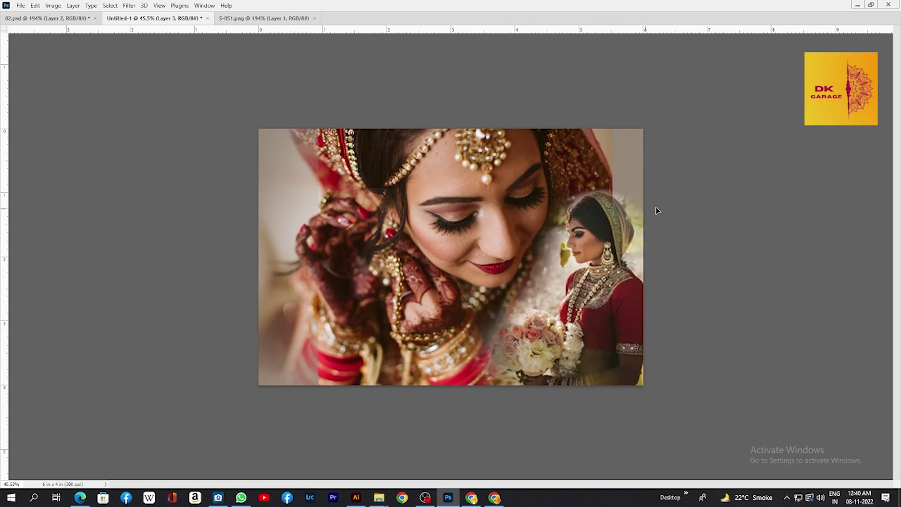
{"action": "key", "text": "ctrl+t"}
{"action": "left_click_drag", "start_coordinate": [703, 191], "coordinate": [657, 222]}
{"action": "left_click_drag", "start_coordinate": [608, 277], "coordinate": [634, 284]}
{"action": "left_click_drag", "start_coordinate": [684, 231], "coordinate": [707, 213]}
{"action": "left_click_drag", "start_coordinate": [637, 266], "coordinate": [566, 244]}
{"action": "key", "text": "Return"}
{"action": "key", "text": "ctrl+z"}
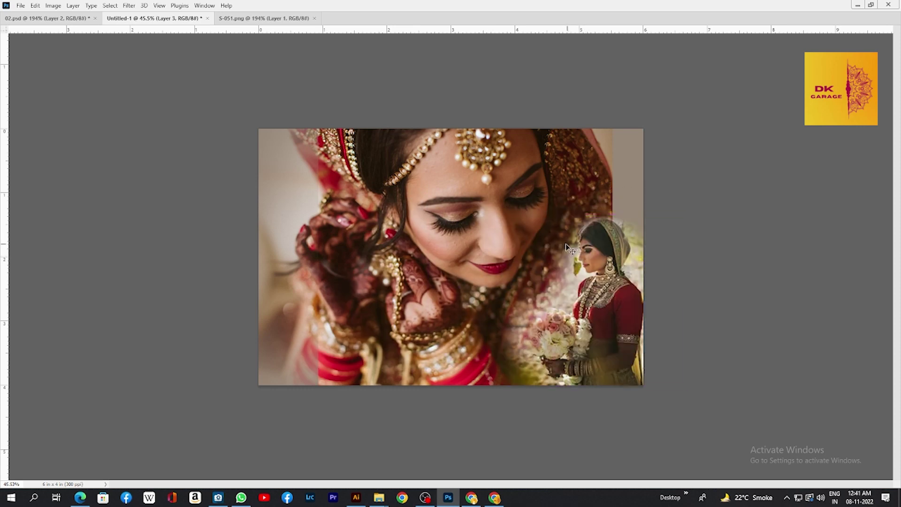
- Shrink the close-up bride photo and place it at the page's top center, beside the garden bride
{"action": "left_click_drag", "start_coordinate": [503, 232], "coordinate": [384, 239]}
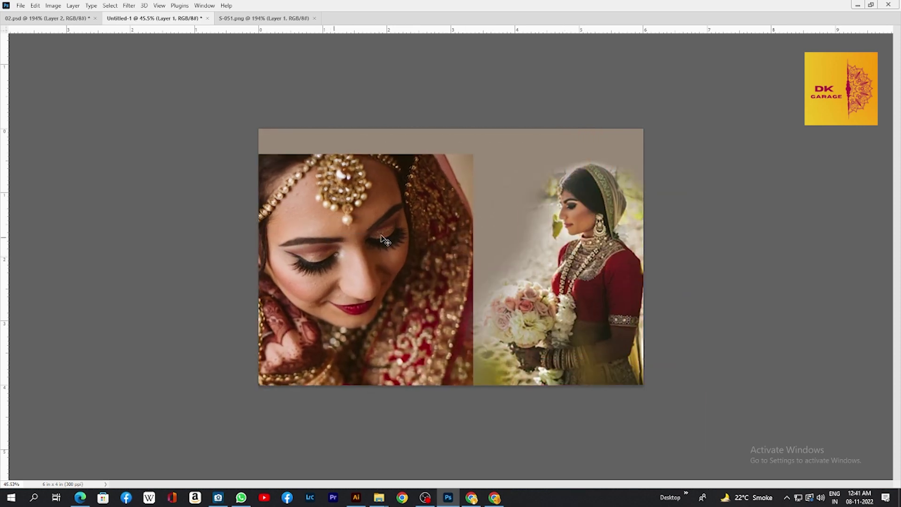
{"action": "key", "text": "ctrl+t"}
{"action": "left_click_drag", "start_coordinate": [473, 154], "coordinate": [388, 210]}
{"action": "left_click_drag", "start_coordinate": [370, 252], "coordinate": [541, 171]}
{"action": "key", "text": "Return"}
- Fade the right, lower and left edges of the close-up bride photo with a larger eraser brush
{"action": "key", "text": "e"}
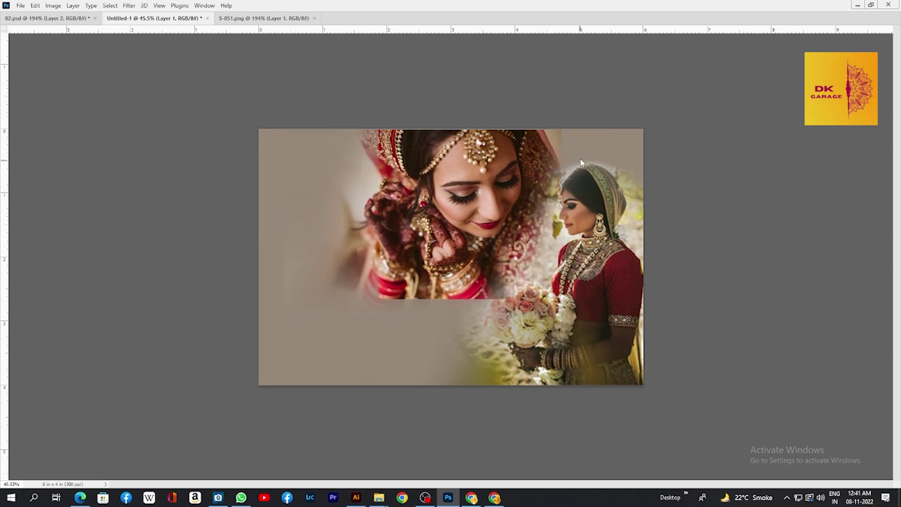
{"action": "left_click", "coordinate": [580, 146]}
{"action": "key", "text": "]"}
{"action": "key", "text": "]"}
{"action": "key", "text": "]"}
{"action": "left_click", "coordinate": [580, 140]}
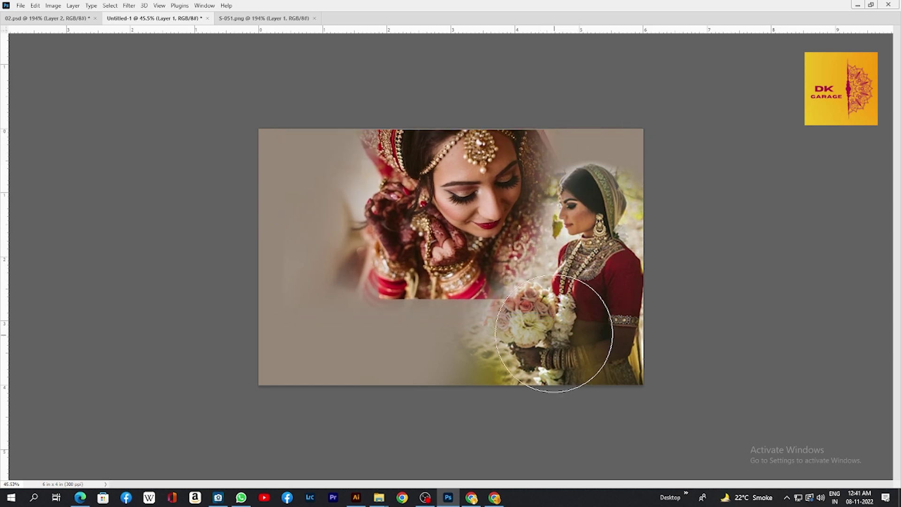
{"action": "mouse_move", "coordinate": [461, 319]}
{"action": "left_mouse_down"}
{"action": "mouse_move", "coordinate": [408, 338]}
{"action": "mouse_move", "coordinate": [458, 333]}
{"action": "mouse_move", "coordinate": [492, 348]}
{"action": "mouse_move", "coordinate": [385, 333]}
{"action": "mouse_move", "coordinate": [294, 270]}
{"action": "left_mouse_up"}
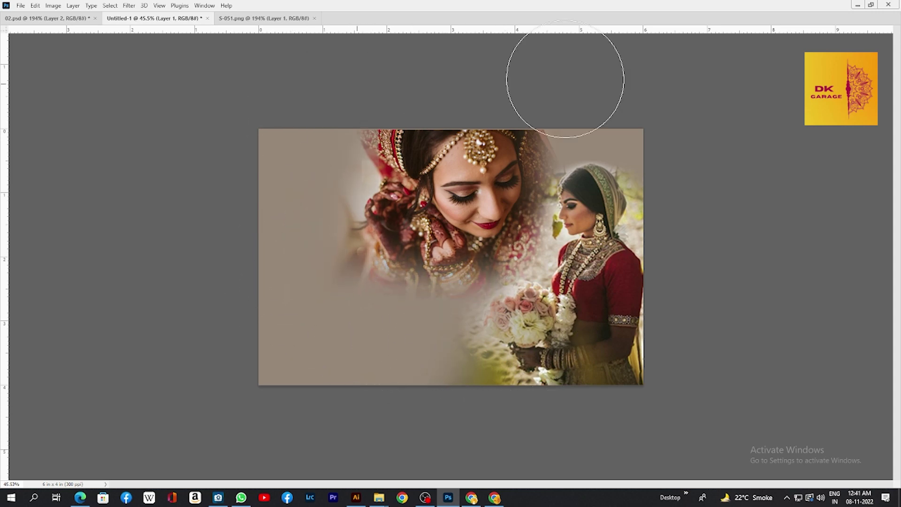
- Lower the close-up bride photo's opacity to fade it into the background, and undo its Luminosity blend mode
{"action": "right_click", "coordinate": [604, 216], "text": "ctrl"}
{"action": "key", "text": "Escape"}
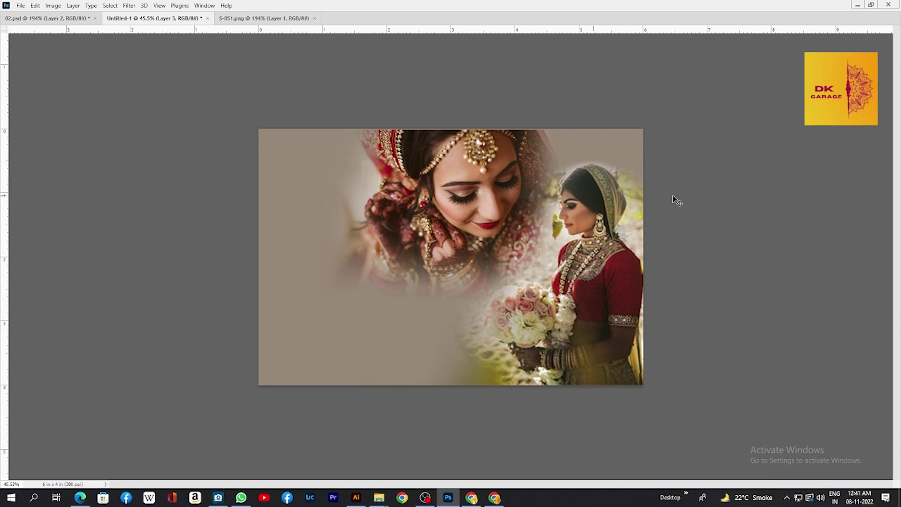
{"action": "key", "text": "Tab"}
{"action": "left_click_drag", "start_coordinate": [837, 102], "coordinate": [816, 103]}
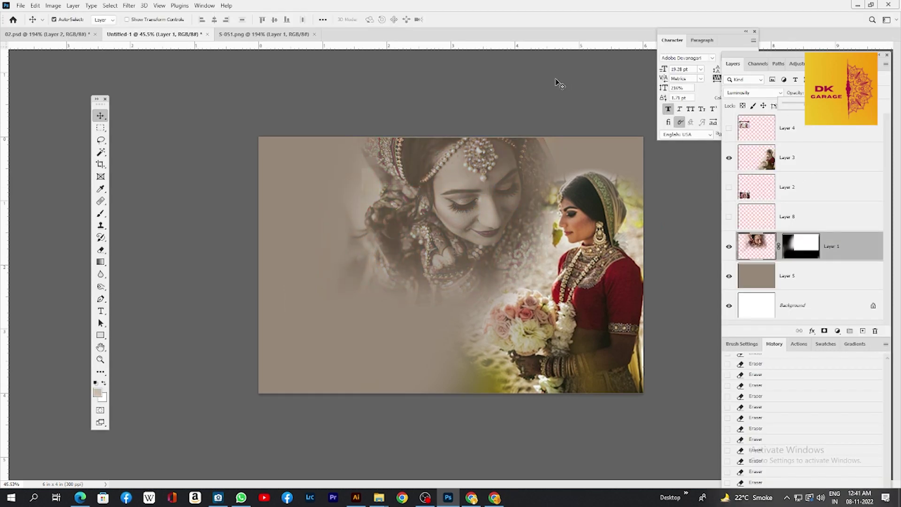
{"action": "key", "text": "ctrl+z"}
{"action": "key", "text": "Tab"}
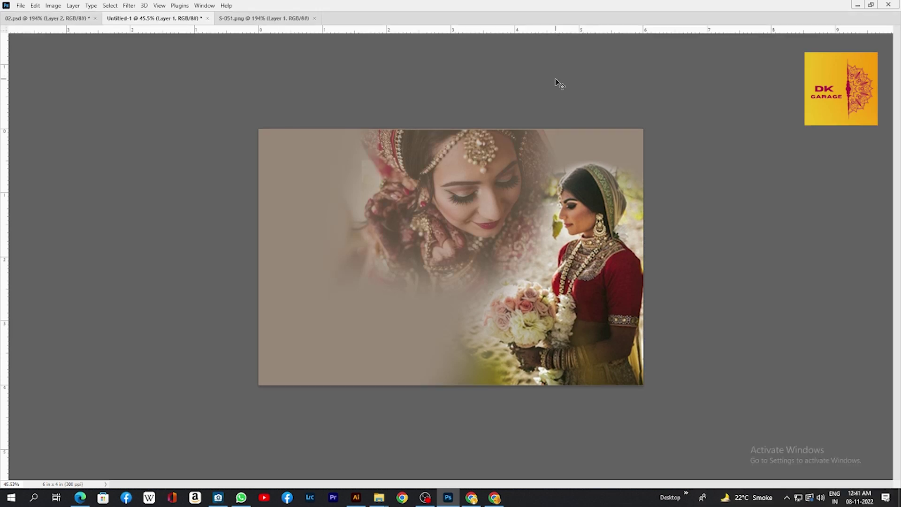
- Enlarge the faded close-up bride photo and shift it up past the page's top edge
{"action": "key", "text": "ctrl+t"}
{"action": "left_click_drag", "start_coordinate": [563, 128], "coordinate": [607, 95]}
{"action": "left_click_drag", "start_coordinate": [566, 164], "coordinate": [563, 146]}
{"action": "key", "text": "Return"}
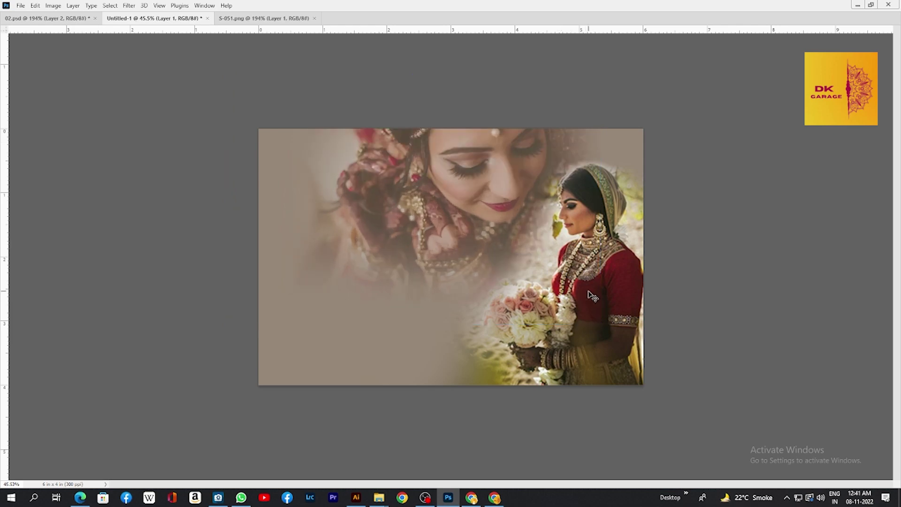
- Enlarge the garden bride photo slightly and shift it left along the page's lower edge
{"action": "right_click", "coordinate": [581, 297]}
{"action": "left_click", "coordinate": [592, 300]}
{"action": "key", "text": "ctrl+t"}
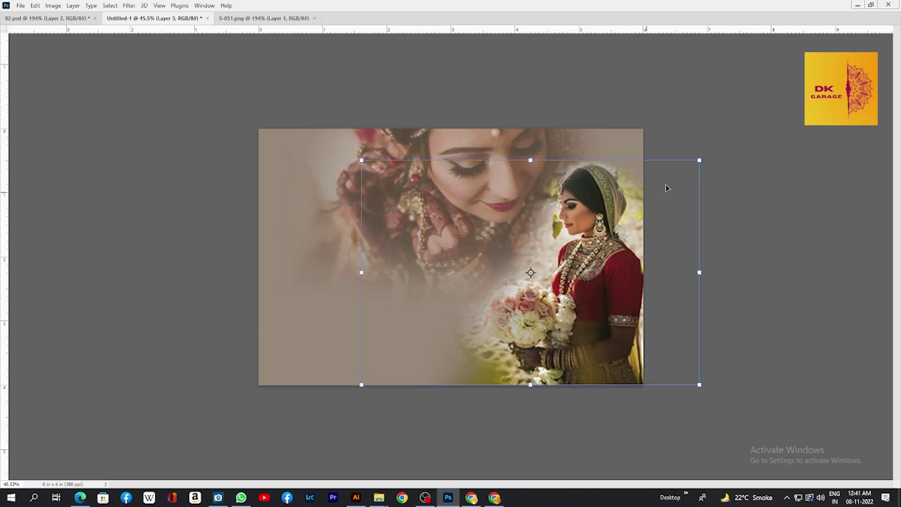
{"action": "left_click_drag", "start_coordinate": [700, 157], "coordinate": [726, 136]}
{"action": "left_click_drag", "start_coordinate": [628, 242], "coordinate": [602, 246]}
{"action": "key", "text": "Return"}
- Soften the left edge of the garden bride photo around the close-up face and bouquet with progressively larger eraser brushes
{"action": "key", "text": "e"}
{"action": "left_click", "coordinate": [530, 150]}
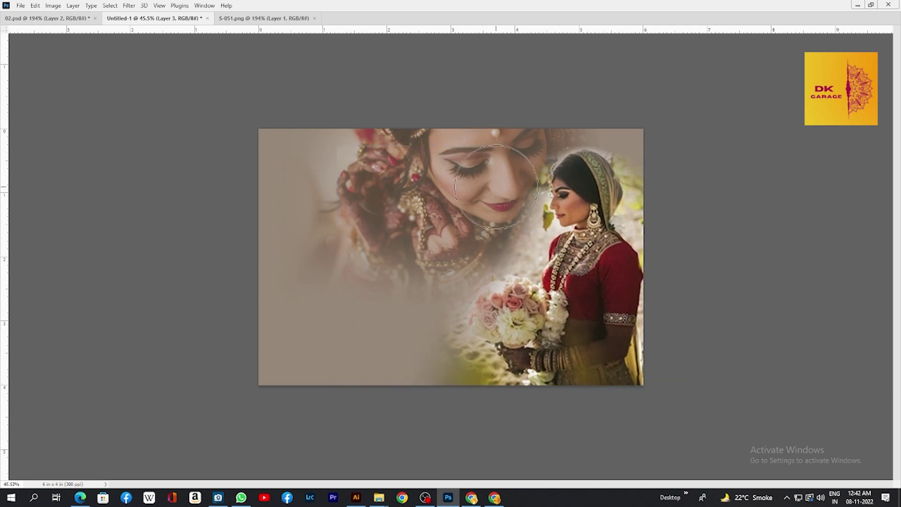
{"action": "key", "text": "]"}
{"action": "left_click", "coordinate": [514, 175]}
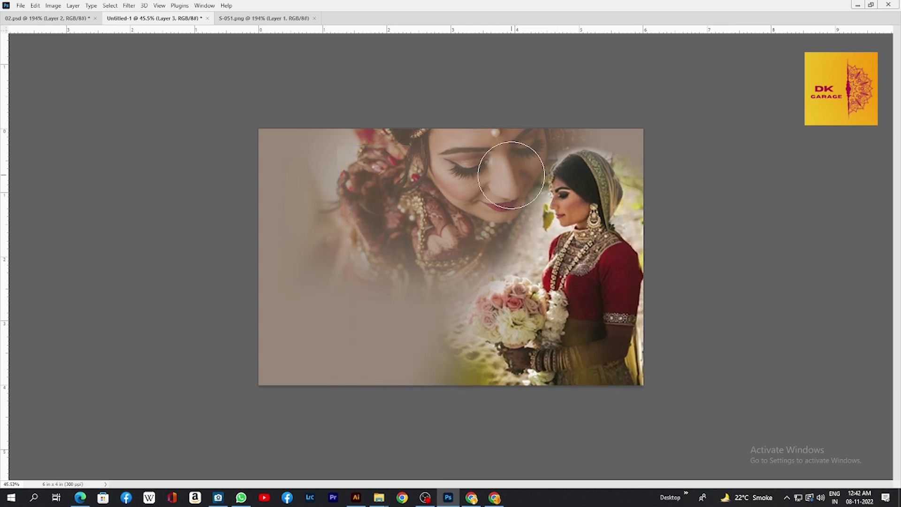
{"action": "key", "text": "]"}
{"action": "key", "text": "]"}
{"action": "key", "text": "]"}
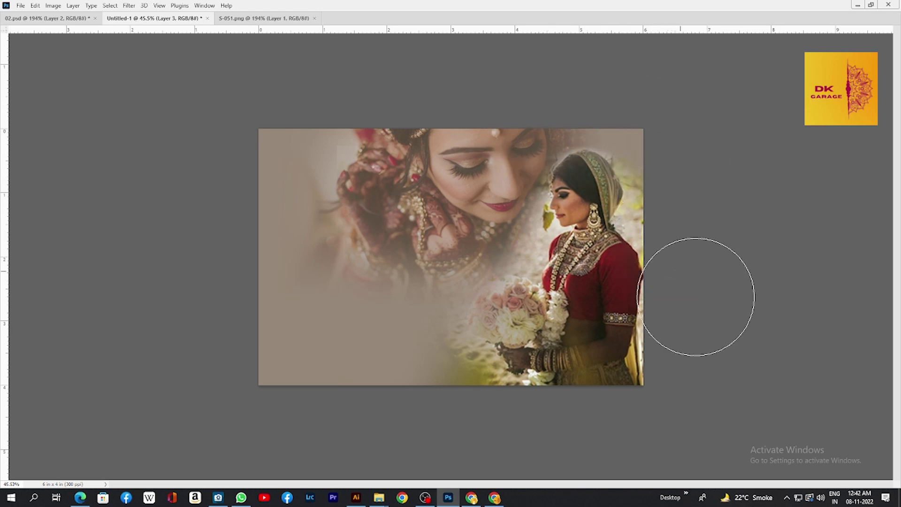
- Show the group photo on Layer 2 and the beach ceremony photo on Layer 4
{"action": "scroll", "coordinate": [697, 305], "scroll_direction": "down", "scroll_amount": 1}
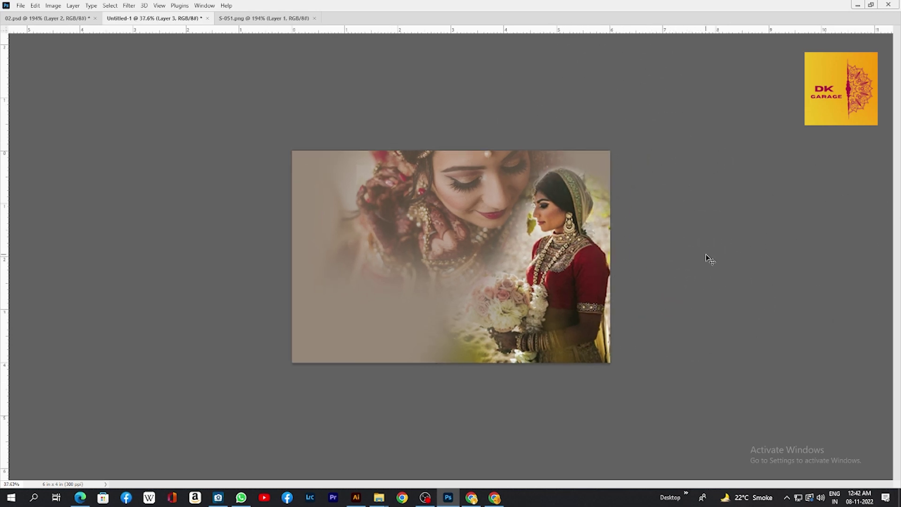
{"action": "key", "text": "Tab"}
{"action": "left_click", "coordinate": [729, 187]}
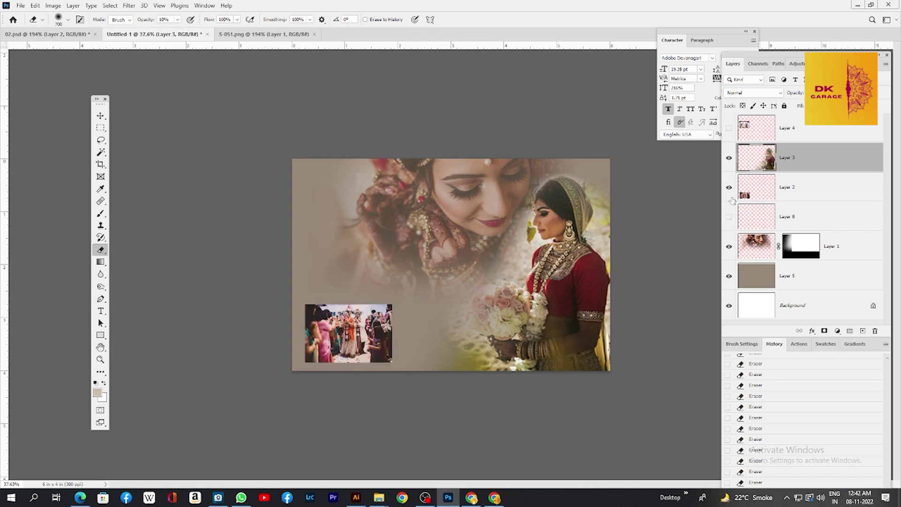
{"action": "left_click", "coordinate": [729, 128]}
- Move the beach ceremony photo on Layer 4 up toward the page's upper left corner
{"action": "key", "text": "v"}
{"action": "right_click", "coordinate": [356, 249]}
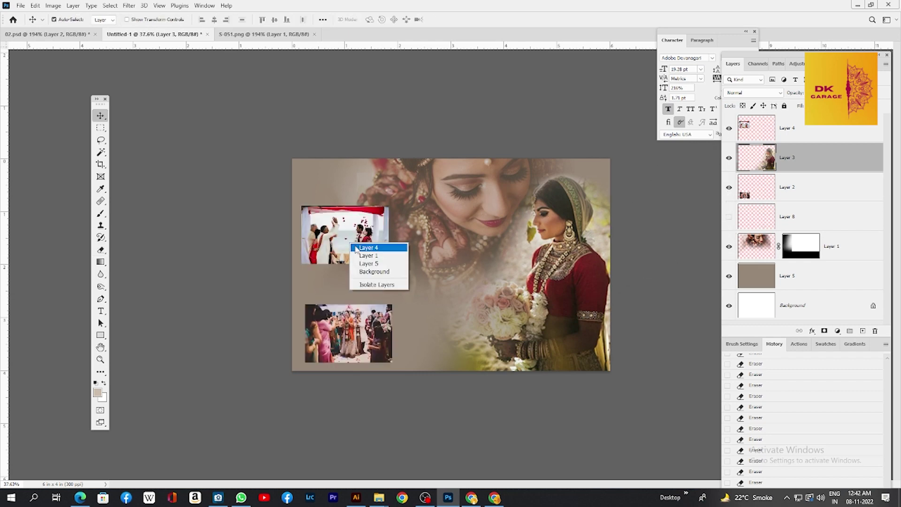
{"action": "left_click", "coordinate": [357, 248]}
{"action": "left_click_drag", "start_coordinate": [356, 249], "coordinate": [358, 222]}
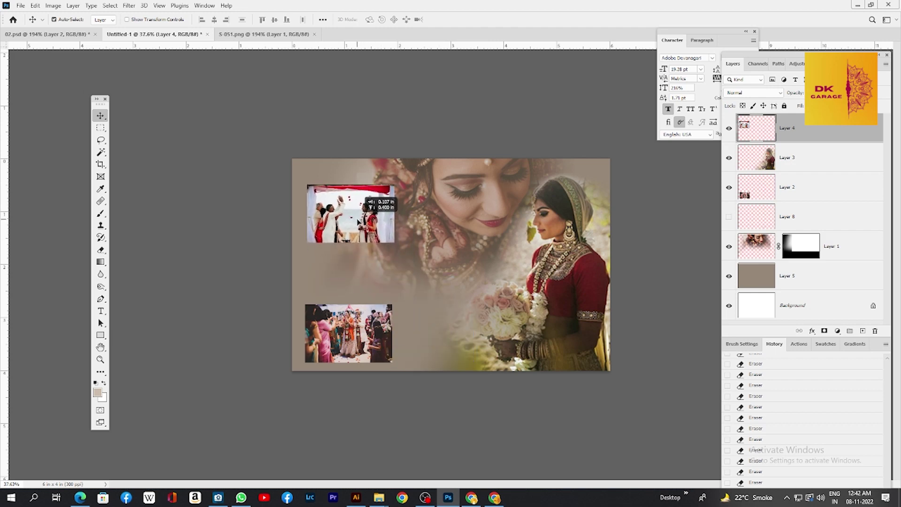
- Place the group photo directly beneath the beach ceremony photo, leaving only a thin gap between them
{"action": "left_click_drag", "start_coordinate": [369, 334], "coordinate": [370, 273]}
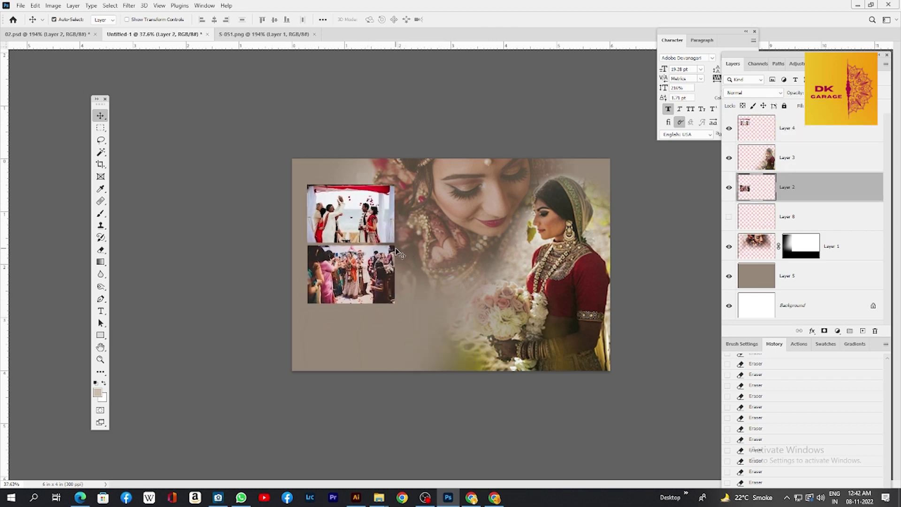
{"action": "key", "text": "Up"}
{"action": "key", "text": "Up"}
{"action": "key", "text": "Up"}
{"action": "key", "text": "Up"}
{"action": "key", "text": "Up"}
{"action": "key", "text": "Up"}
{"action": "key", "text": "Up"}
{"action": "key", "text": "Up"}
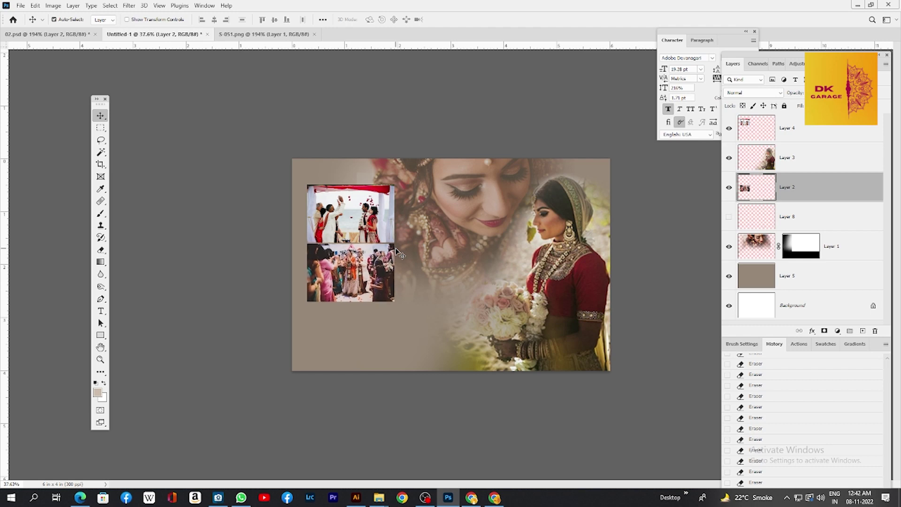
- Move the ceremony and group photos down together and enlarge the pair slightly on the page's left side
{"action": "left_click", "coordinate": [372, 228]}
{"action": "left_click", "coordinate": [379, 251], "text": "shift"}
{"action": "left_click_drag", "start_coordinate": [379, 252], "coordinate": [379, 281]}
{"action": "key", "text": "ctrl+t"}
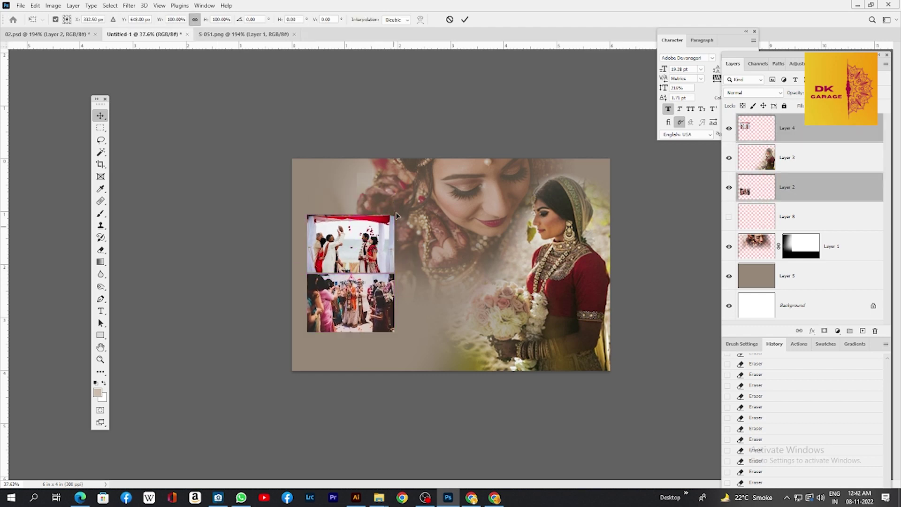
{"action": "left_click_drag", "start_coordinate": [395, 213], "coordinate": [407, 198]}
{"action": "left_click_drag", "start_coordinate": [392, 235], "coordinate": [399, 235]}
{"action": "left_click_drag", "start_coordinate": [414, 197], "coordinate": [406, 208]}
{"action": "left_click_drag", "start_coordinate": [354, 270], "coordinate": [403, 251]}
{"action": "key", "text": "Return"}
- Enlarge the close-up bride photo on Layer 1 to about 106% toward the page's left side
{"action": "left_click", "coordinate": [448, 202]}
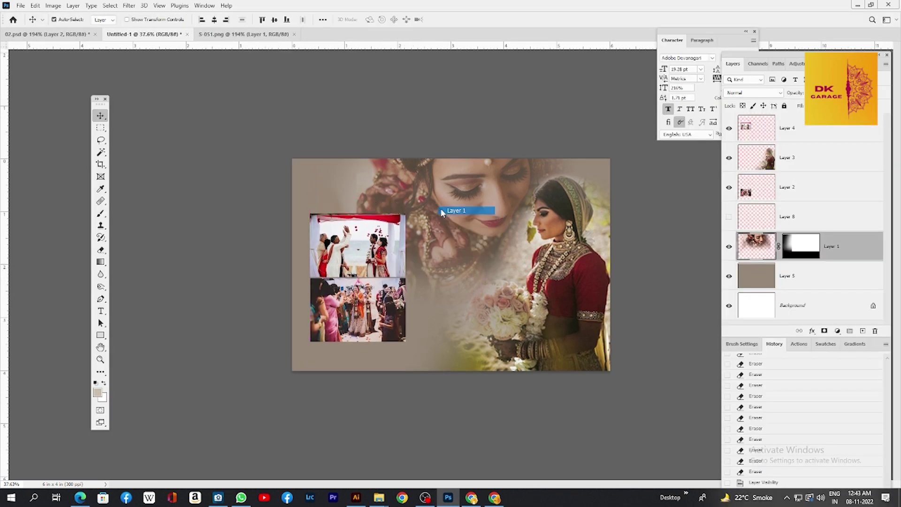
{"action": "key", "text": "ctrl+t"}
{"action": "left_click_drag", "start_coordinate": [261, 322], "coordinate": [258, 327]}
{"action": "left_click_drag", "start_coordinate": [257, 116], "coordinate": [248, 109]}
{"action": "left_click_drag", "start_coordinate": [250, 326], "coordinate": [247, 328]}
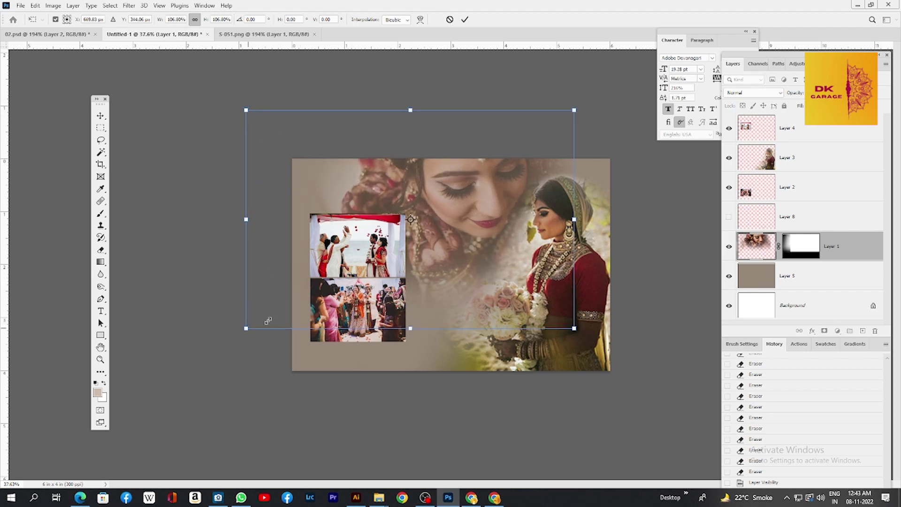
{"action": "key", "text": "Return"}
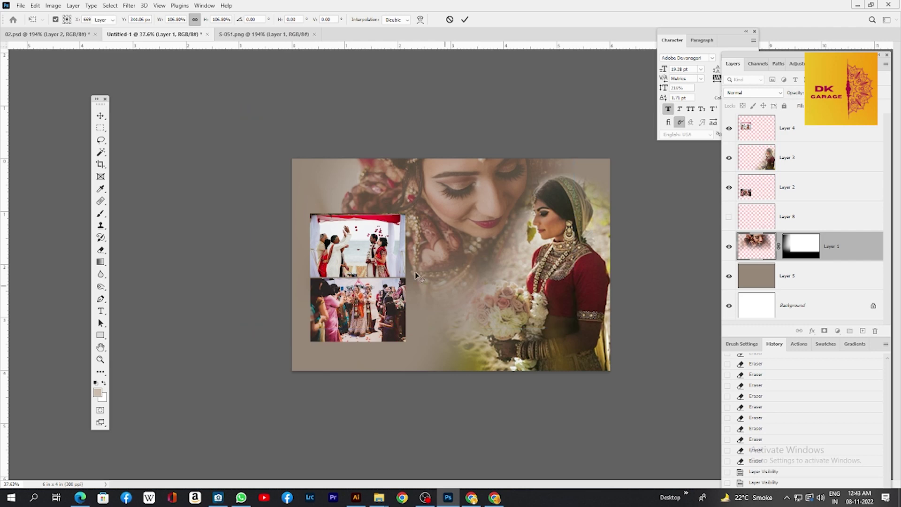
- Try moving the group photo and the close-up bride photo down and to the left together
{"action": "right_click", "coordinate": [356, 254]}
{"action": "left_click", "coordinate": [332, 250]}
{"action": "left_click_drag", "start_coordinate": [365, 297], "coordinate": [360, 305]}
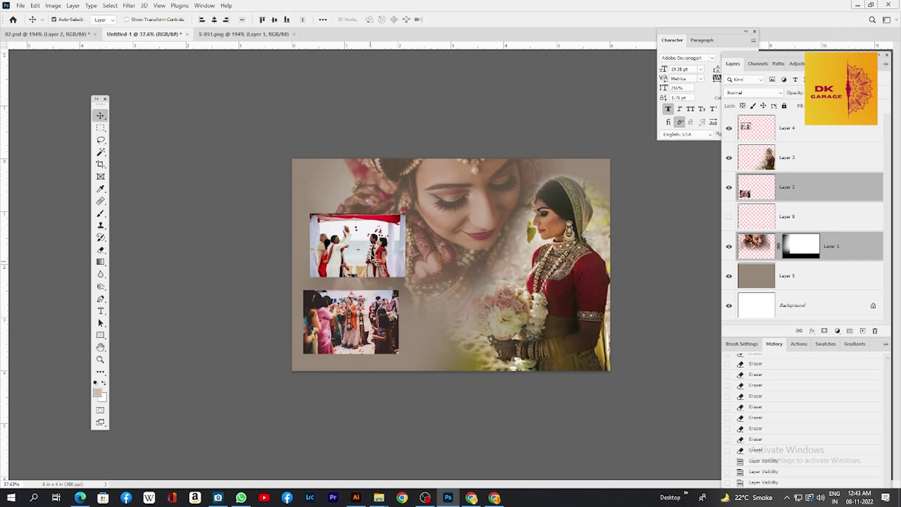
{"action": "key", "text": "ctrl+z"}
{"action": "right_click", "coordinate": [498, 310]}
{"action": "left_click", "coordinate": [512, 317]}
- Move the ceremony and group photos together slightly down and left, and scale the pair to 99%
{"action": "left_click", "coordinate": [348, 254]}
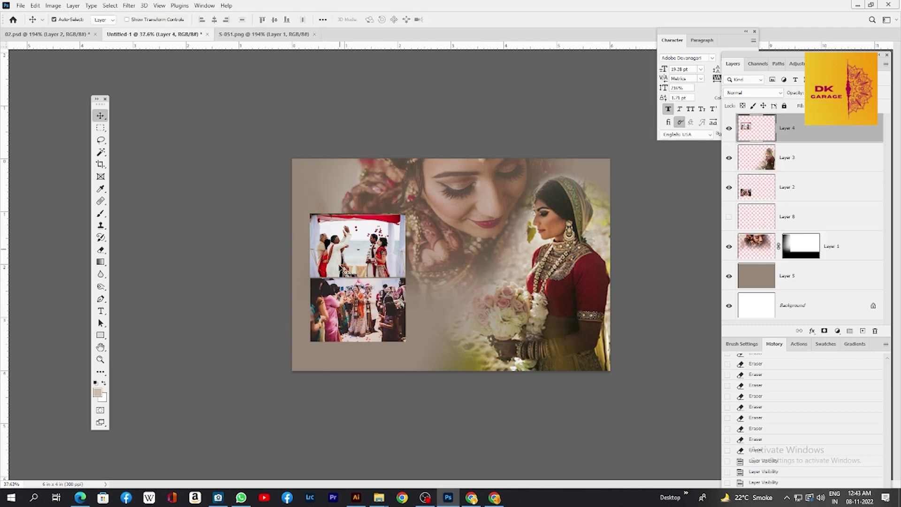
{"action": "left_click", "coordinate": [350, 306], "text": "shift"}
{"action": "left_click_drag", "start_coordinate": [350, 306], "coordinate": [345, 318]}
{"action": "key", "text": "ctrl+t"}
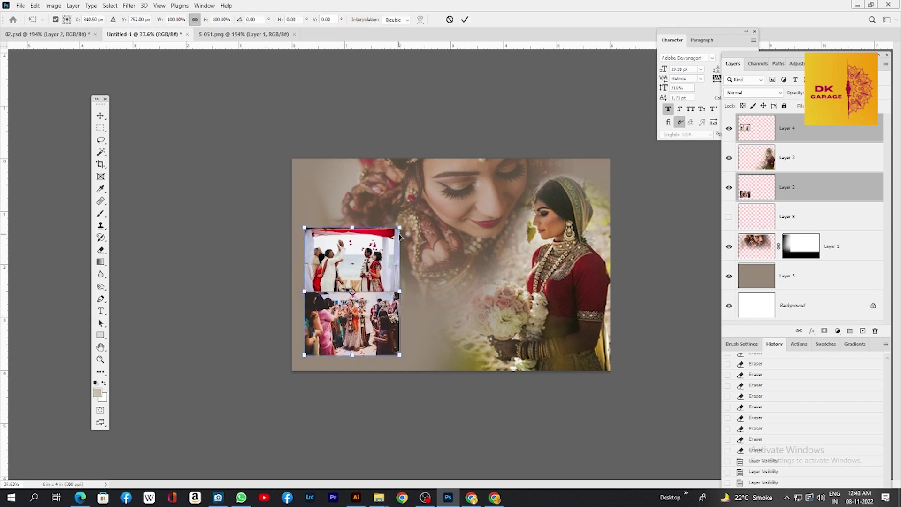
{"action": "left_click_drag", "start_coordinate": [402, 228], "coordinate": [355, 243]}
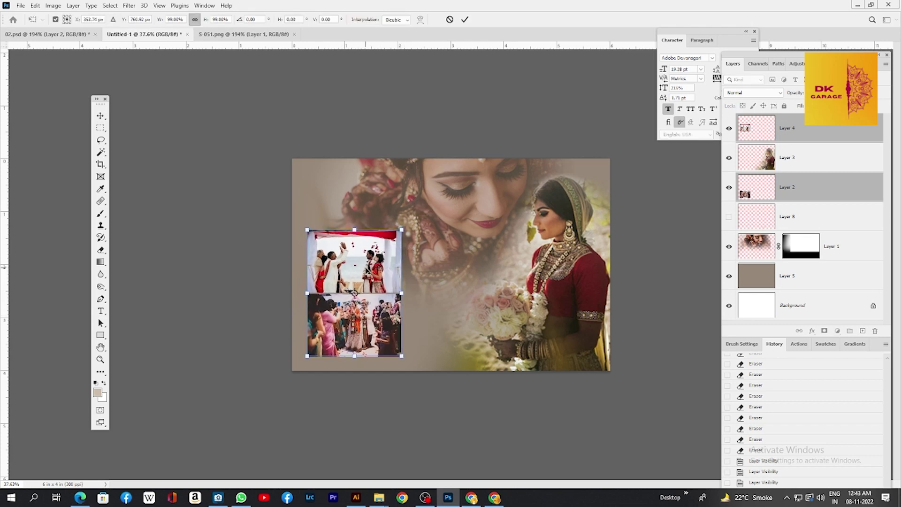
{"action": "key", "text": "Return"}
- Select a full-height strip along the page's left edge and fill it with white on a new layer
{"action": "key", "text": "m"}
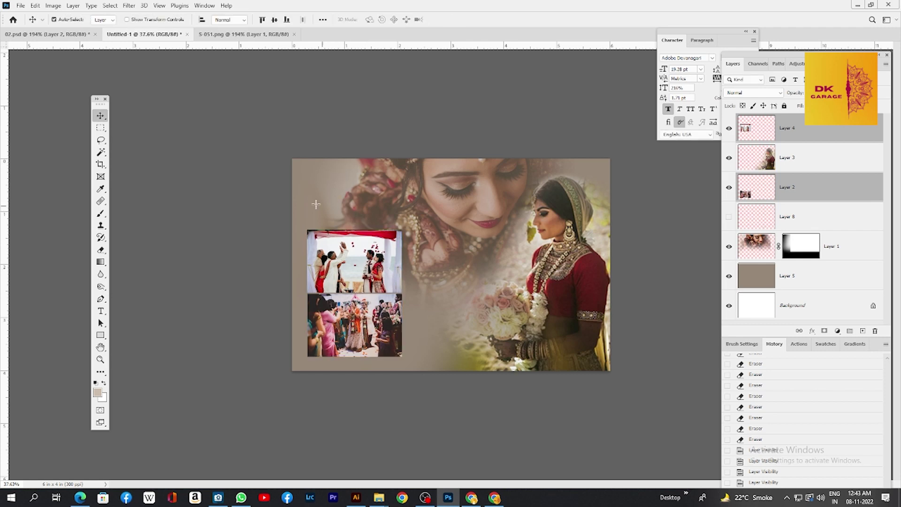
{"action": "left_click_drag", "start_coordinate": [281, 152], "coordinate": [330, 374]}
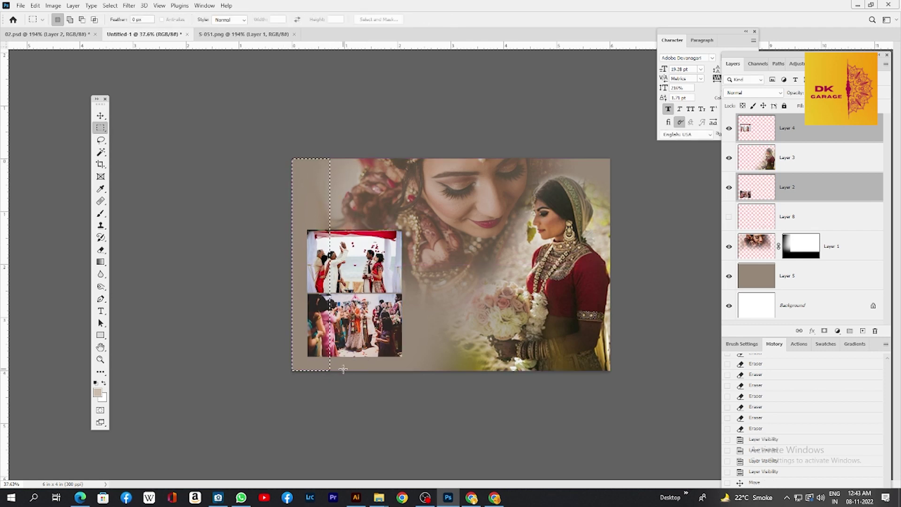
{"action": "key", "text": "Return"}
{"action": "key", "text": "BackSpace"}
{"action": "key", "text": "Return"}
{"action": "key", "text": "Return"}
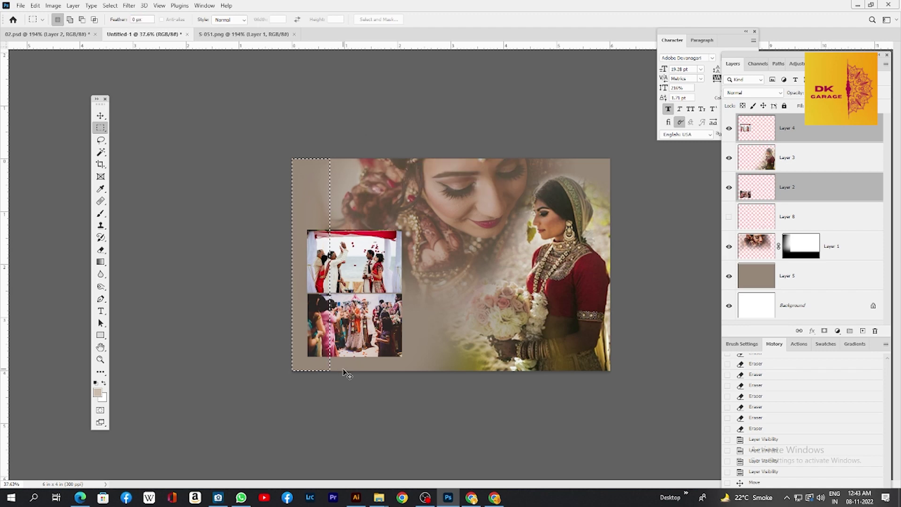
{"action": "key", "text": "ctrl+shift+n"}
{"action": "key", "text": "Return"}
{"action": "key", "text": "alt+BackSpace"}
{"action": "key", "text": "ctrl+BackSpace"}
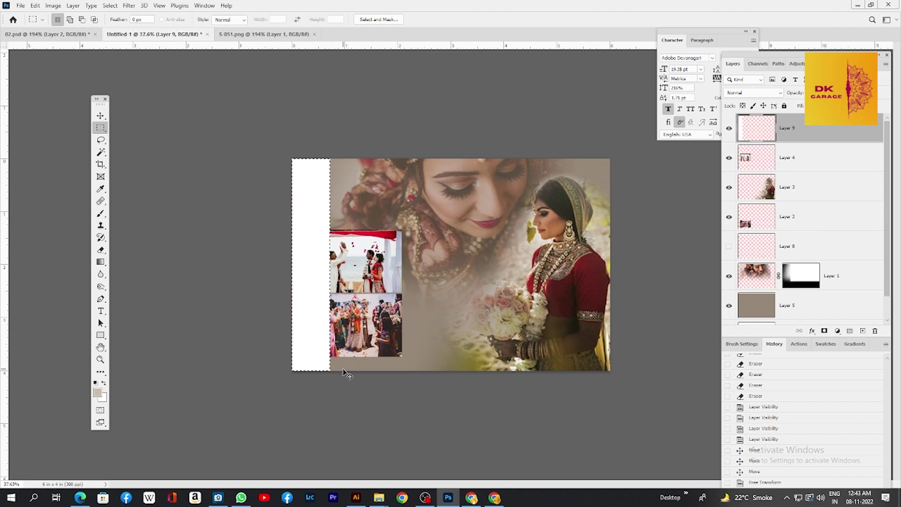
- Deselect the strip, send its layer behind the two stacked photos and lower its opacity
{"action": "key", "text": "ctrl+d"}
{"action": "key", "text": "ctrl+bracketleft"}
{"action": "key", "text": "ctrl+bracketleft"}
{"action": "key", "text": "ctrl+bracketleft"}
{"action": "key", "text": "Tab"}
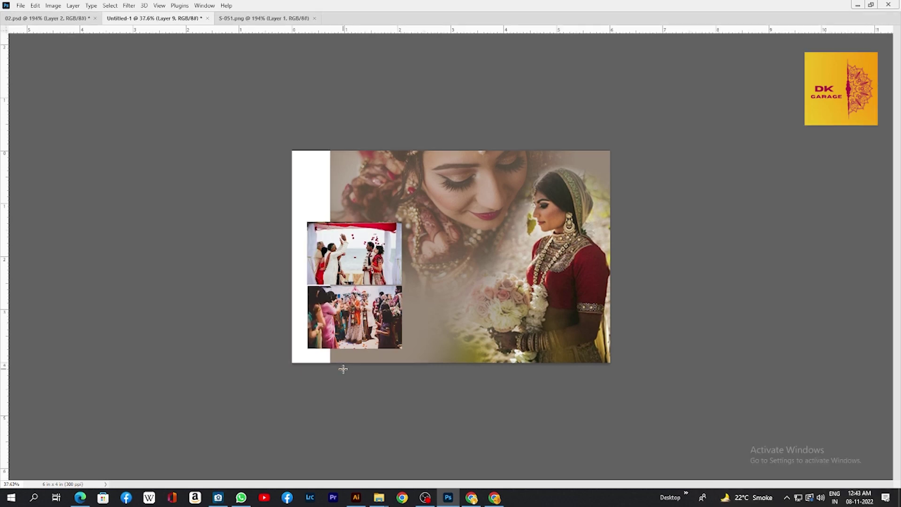
{"action": "key", "text": "alt+BackSpace"}
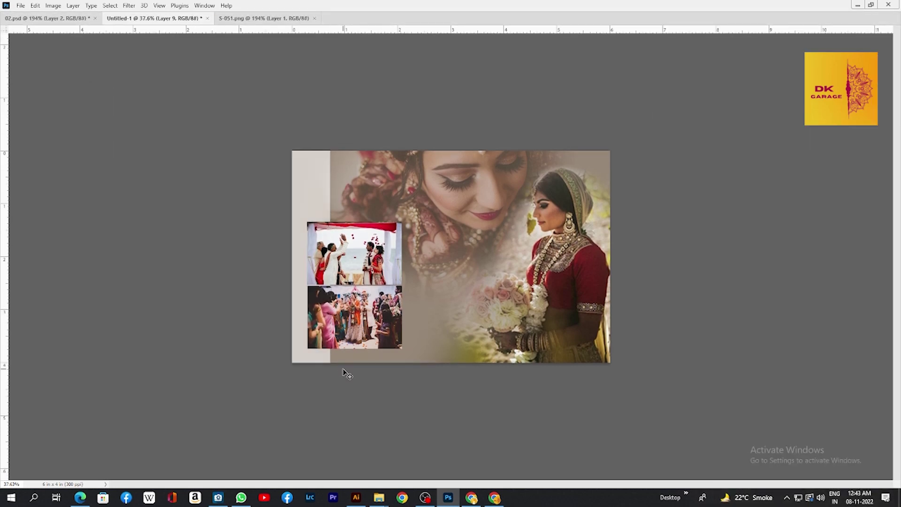
{"action": "key", "text": "Tab"}
{"action": "key", "text": "Tab"}
- Make a thin outline frame around both stacked photos on a new layer by filling a rectangle, contracting the selection and clearing its inside
{"action": "left_click_drag", "start_coordinate": [304, 217], "coordinate": [407, 351]}
{"action": "key", "text": "ctrl+shift+n"}
{"action": "key", "text": "Return"}
{"action": "key", "text": "alt+BackSpace"}
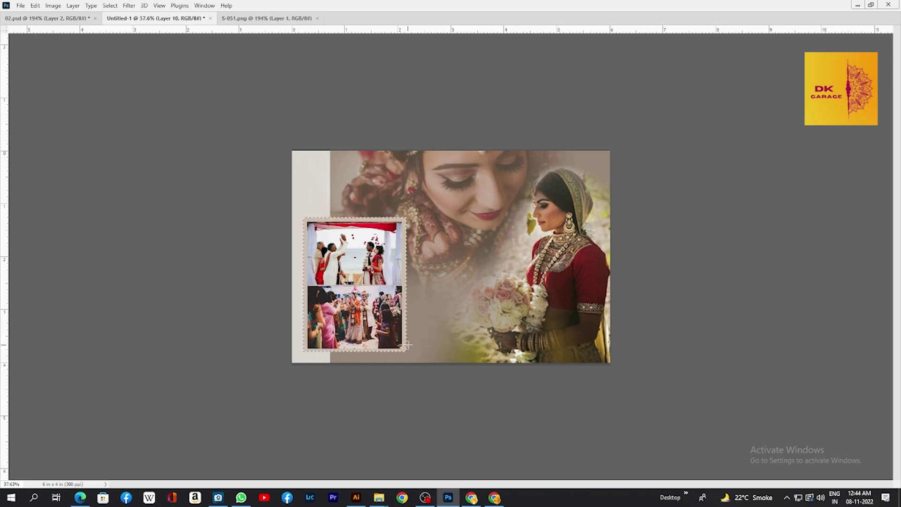
{"action": "key", "text": "ctrl+d"}
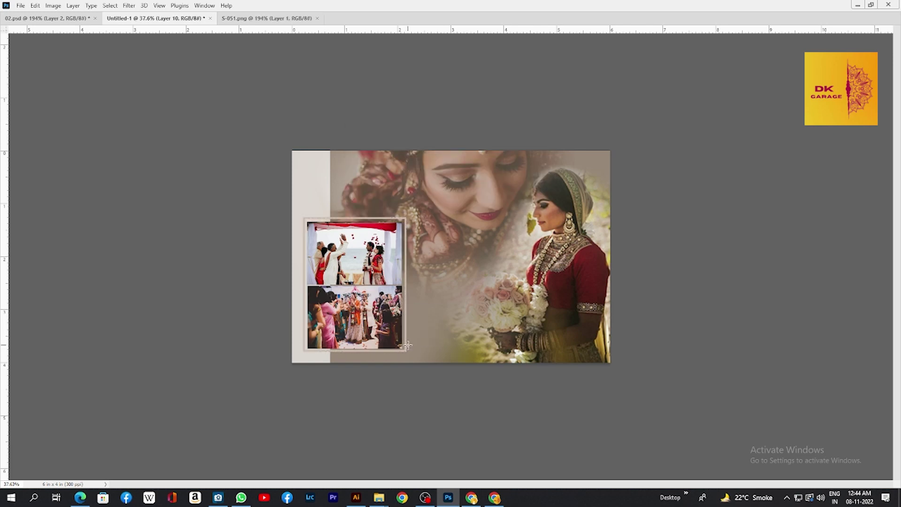
{"action": "key", "text": "ctrl+shift+d"}
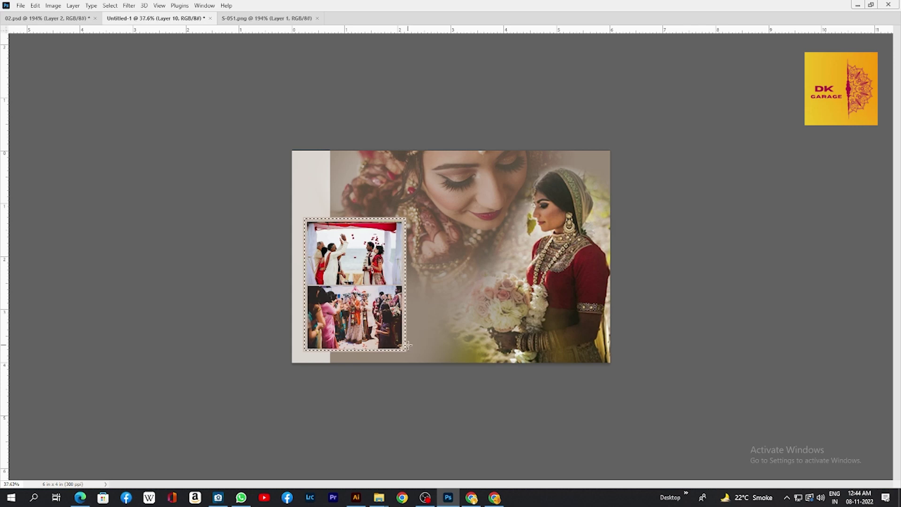
{"action": "key", "text": "Delete"}
{"action": "key", "text": "ctrl+d"}
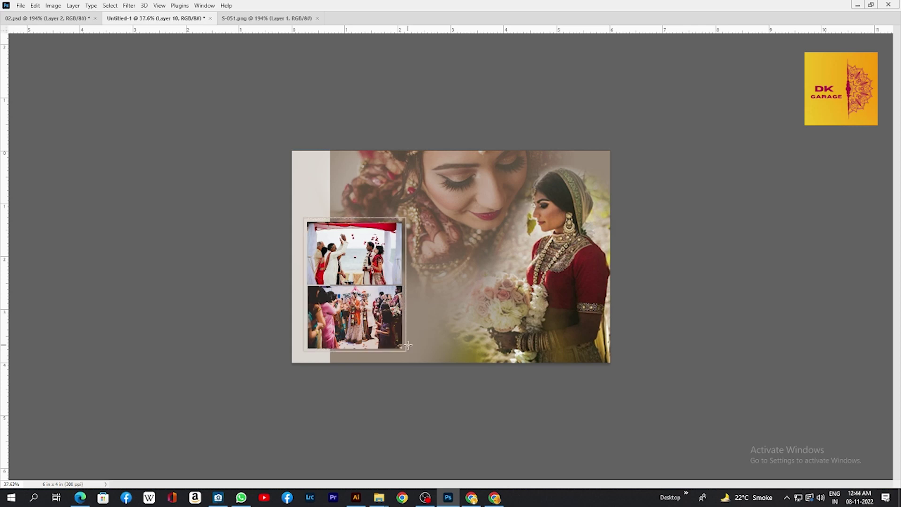
- Lighten the outline frame to white by raising Lightness to maximum in Hue/Saturation
{"action": "key", "text": "ctrl+u"}
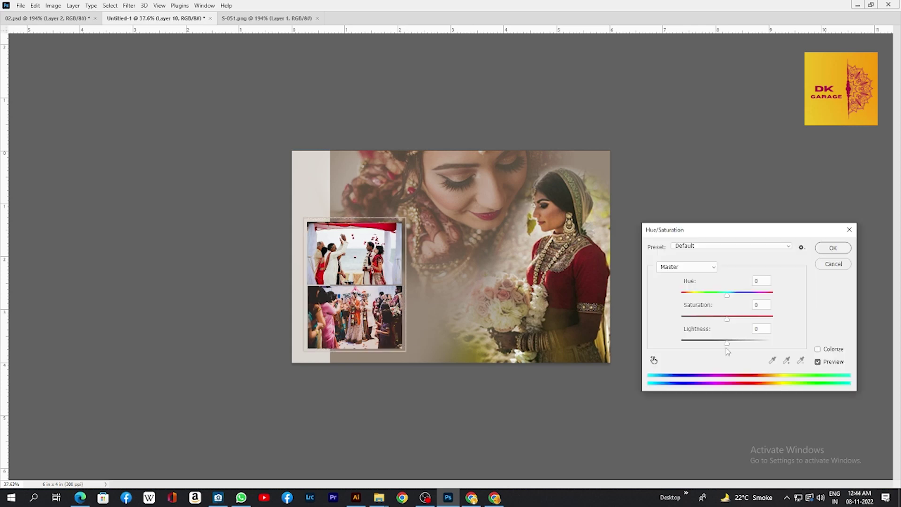
{"action": "left_click_drag", "start_coordinate": [728, 346], "coordinate": [814, 336]}
{"action": "key", "text": "Return"}
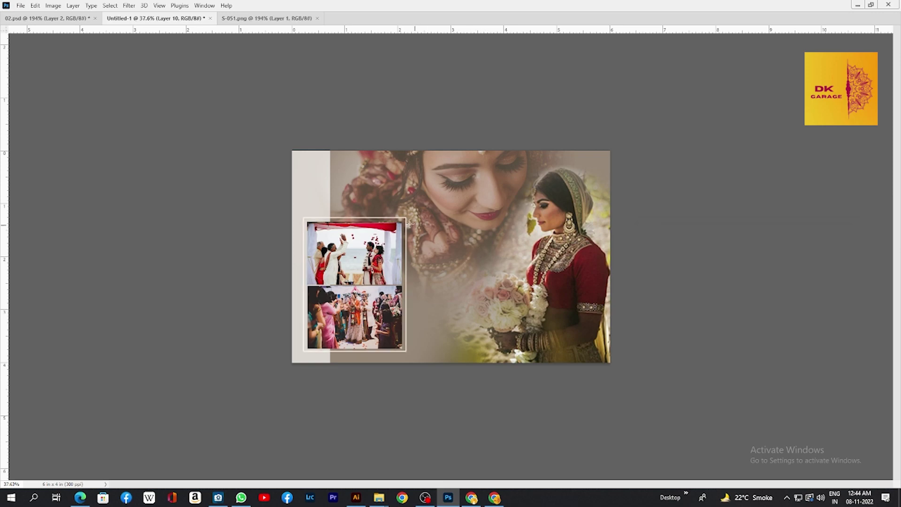
- Clear the part of the frame overlapping the pale strip and reduce the remaining frame's opacity
{"action": "left_click_drag", "start_coordinate": [422, 266], "coordinate": [433, 288]}
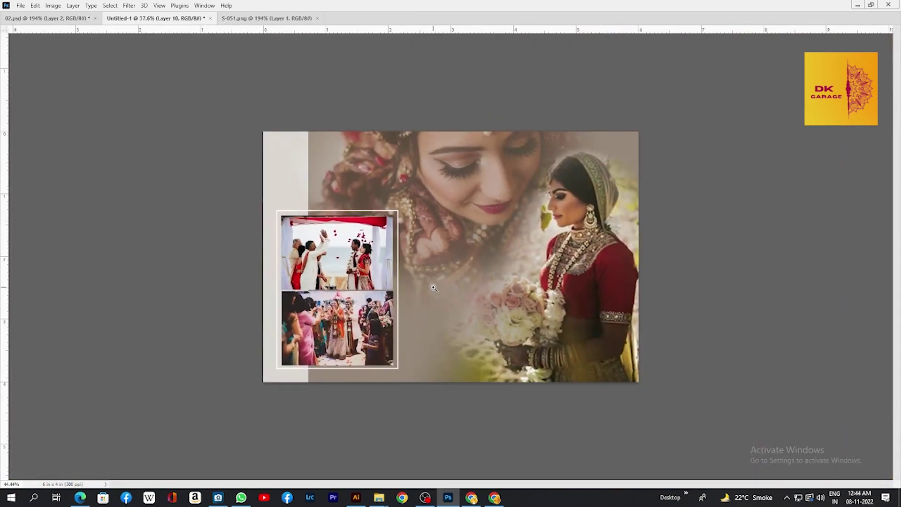
{"action": "left_click_drag", "start_coordinate": [240, 191], "coordinate": [309, 374]}
{"action": "key", "text": "Delete"}
{"action": "key", "text": "ctrl+d"}
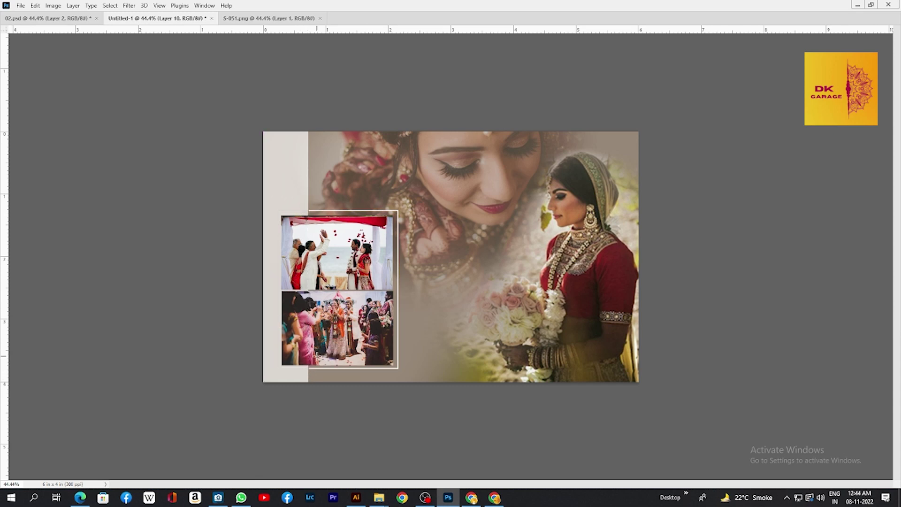
{"action": "key", "text": "v"}
{"action": "key", "text": "Left"}
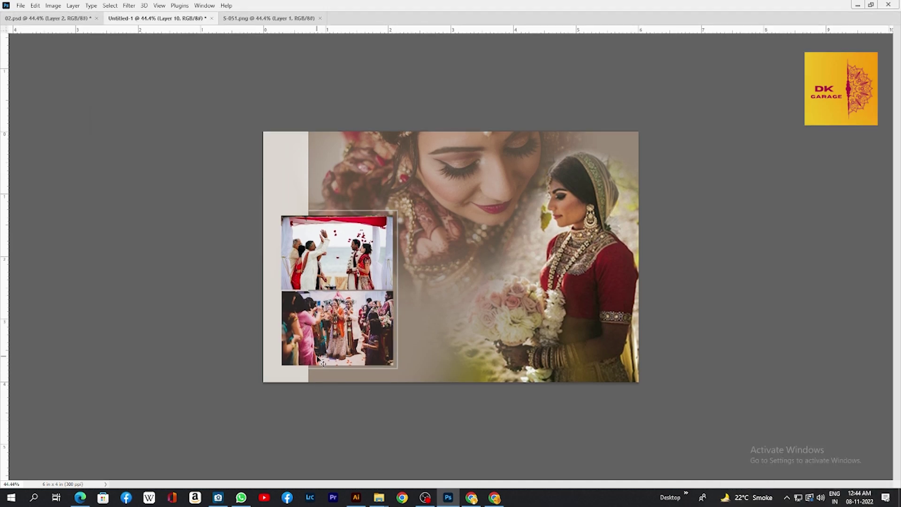
- Enlarge the garden bride on Layer 3 and shift her slightly within the page's right side
{"action": "left_click", "coordinate": [521, 291]}
{"action": "key", "text": "ctrl+t"}
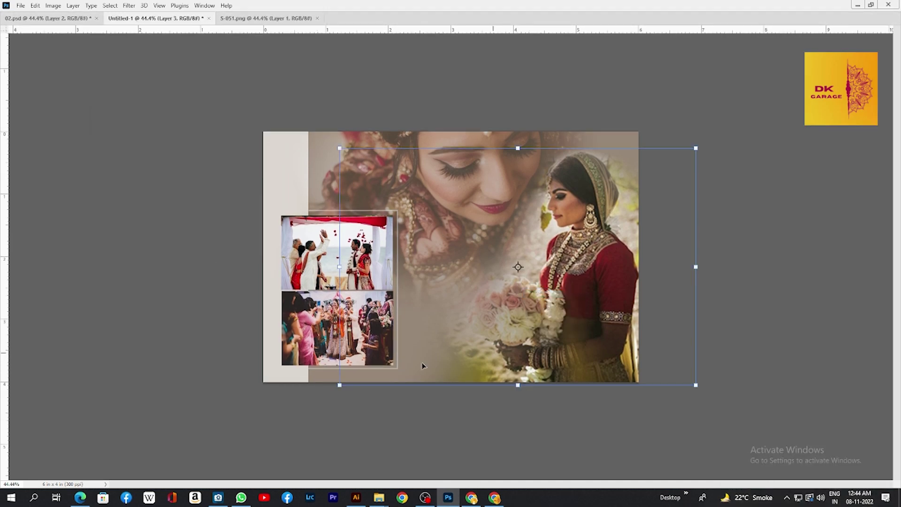
{"action": "left_click_drag", "start_coordinate": [337, 389], "coordinate": [293, 415]}
{"action": "left_click_drag", "start_coordinate": [432, 347], "coordinate": [443, 347]}
{"action": "key", "text": "Return"}
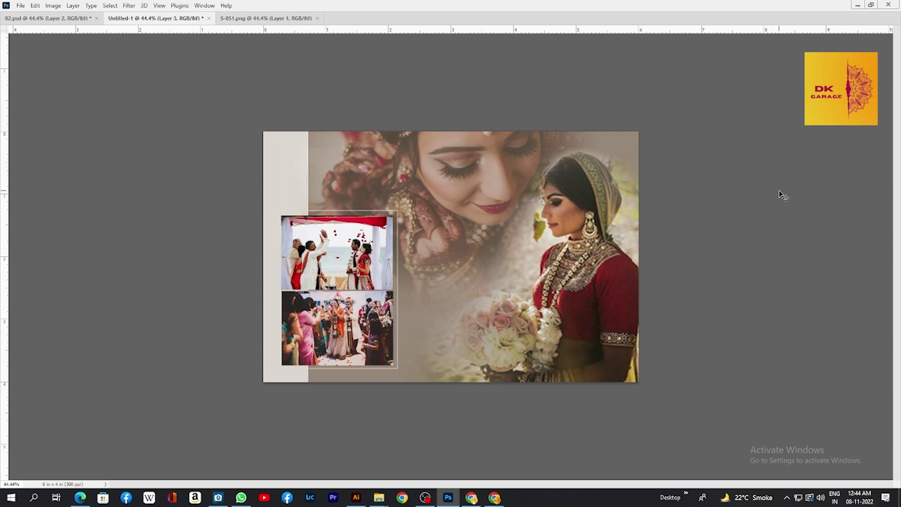
- Nudge the close-up bride on Layer 1 a little to the left
{"action": "right_click", "coordinate": [450, 161]}
{"action": "left_click", "coordinate": [455, 165]}
{"action": "key", "text": "shift+Left"}
{"action": "key", "text": "shift+Left"}
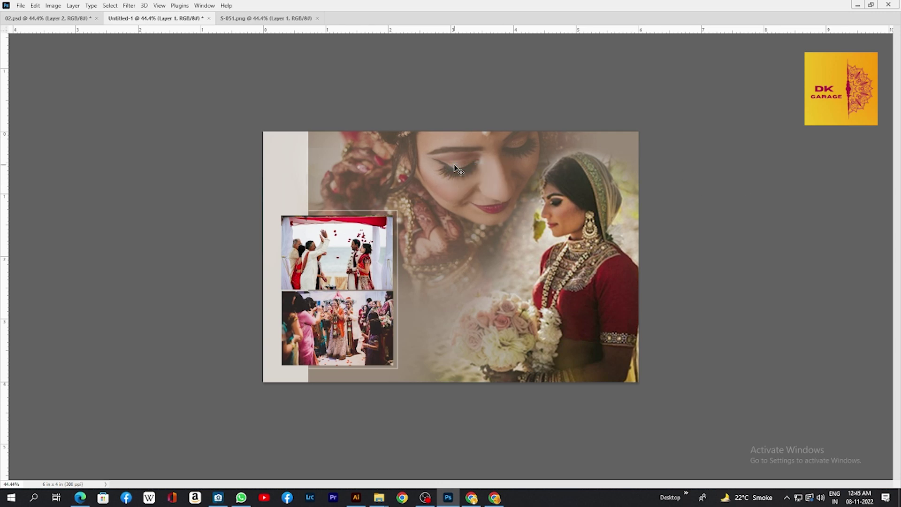
{"action": "key", "text": "shift+Left"}
{"action": "key", "text": "shift+Left"}
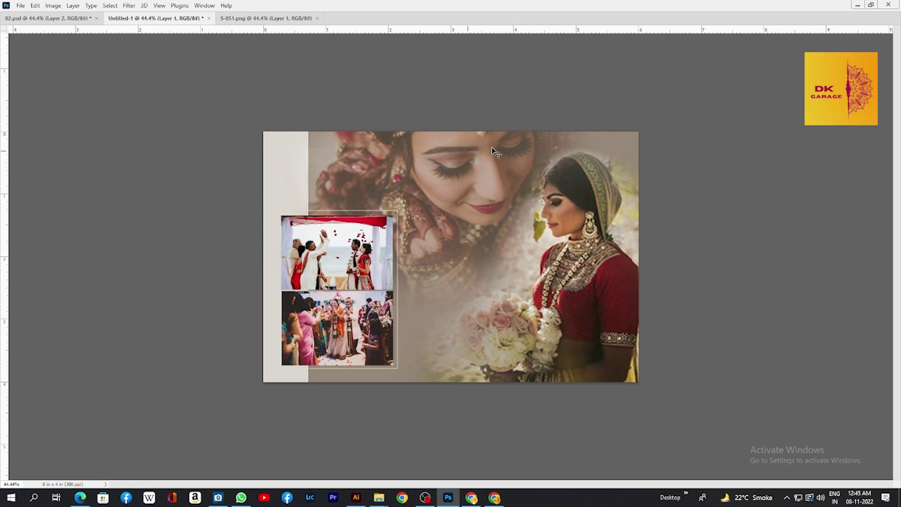
- Nudge the garden bride left until her arm clears the page's right edge
{"action": "right_click", "coordinate": [581, 283]}
{"action": "left_click", "coordinate": [594, 288]}
{"action": "key", "text": "Left"}
{"action": "key", "text": "Left"}
{"action": "key", "text": "Left"}
{"action": "key", "text": "Left"}
{"action": "key", "text": "Left"}
{"action": "key", "text": "Left"}
{"action": "key", "text": "Left"}
{"action": "key", "text": "Left"}
{"action": "key", "text": "Left"}
{"action": "key", "text": "Left"}
{"action": "key", "text": "Left"}
{"action": "key", "text": "Left"}
{"action": "key", "text": "Left"}
{"action": "key", "text": "Left"}
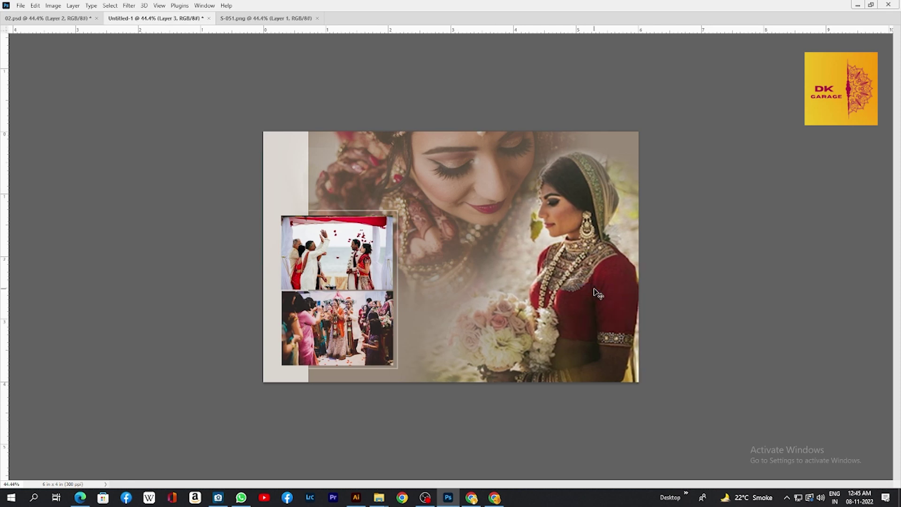
{"action": "key", "text": "Left"}
{"action": "key", "text": "Left"}
{"action": "key", "text": "Left"}
{"action": "key", "text": "Left"}
{"action": "key", "text": "Left"}
{"action": "key", "text": "Left"}
{"action": "key", "text": "Left"}
{"action": "key", "text": "Left"}
{"action": "key", "text": "Left"}
{"action": "key", "text": "Left"}
{"action": "key", "text": "Left"}
{"action": "key", "text": "Left"}
{"action": "key", "text": "Left"}
{"action": "key", "text": "Left"}
{"action": "key", "text": "Left"}
{"action": "key", "text": "Left"}
{"action": "key", "text": "Left"}
{"action": "key", "text": "Left"}
{"action": "key", "text": "Left"}
{"action": "key", "text": "Left"}
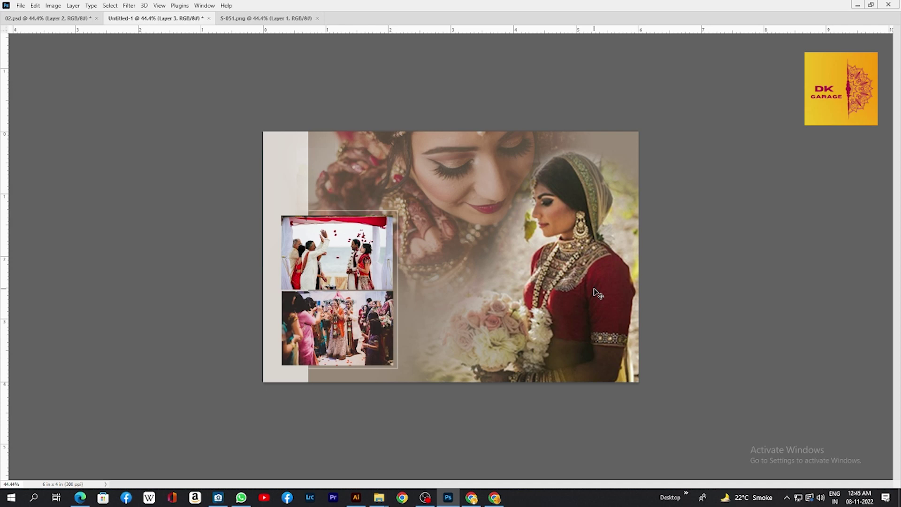
- Change the canvas size to 4 inches wide and 6 inches high
{"action": "key", "text": "Tab"}
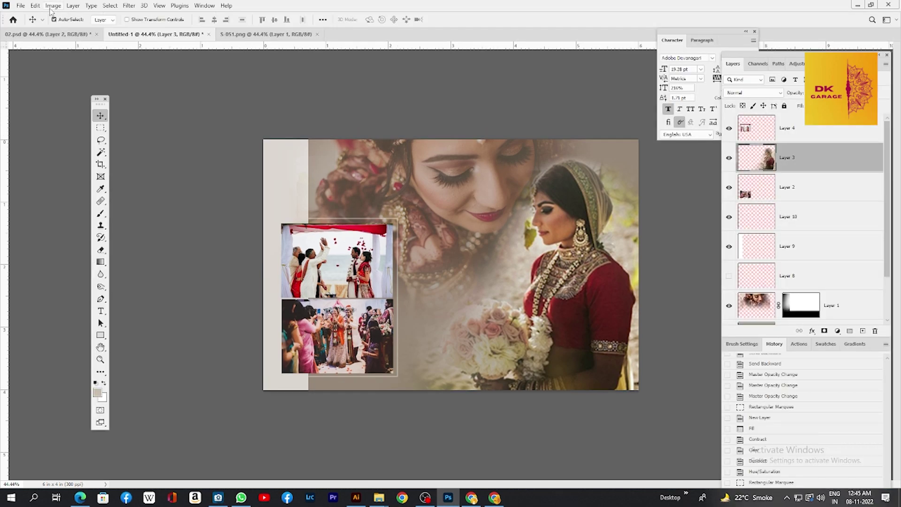
{"action": "key", "text": "ctrl+alt+c"}
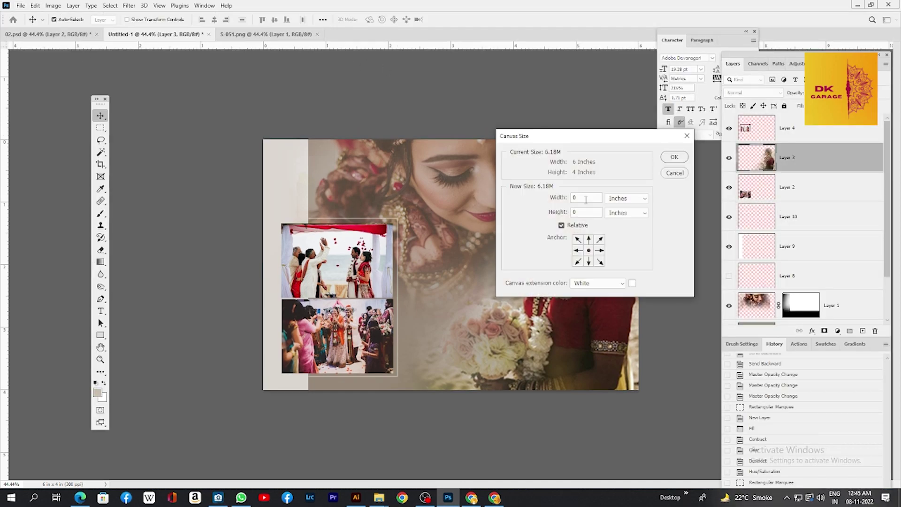
{"action": "left_click", "coordinate": [623, 199]}
{"action": "left_click", "coordinate": [590, 175]}
{"action": "type", "text": "4"}
{"action": "key", "text": "Tab"}
{"action": "type", "text": "2"}
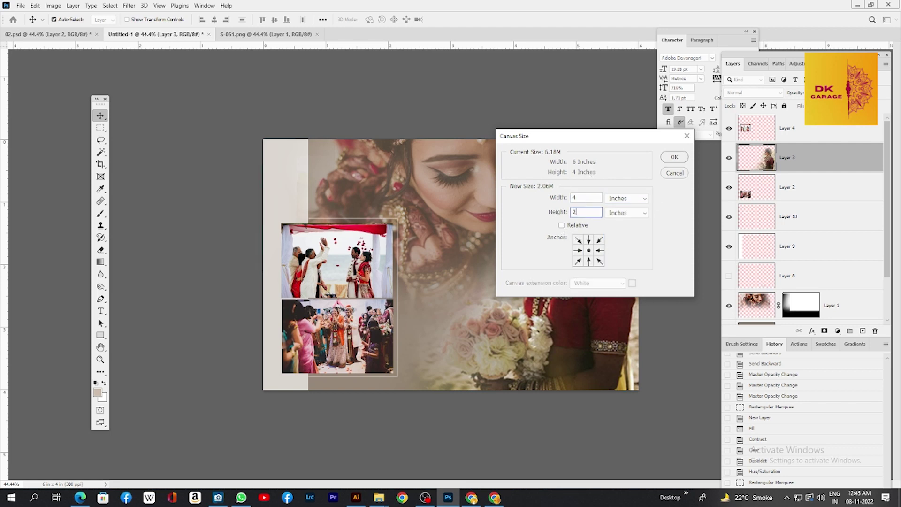
{"action": "type", "text": "16"}
{"action": "key", "text": "Return"}
{"action": "key", "text": "Return"}
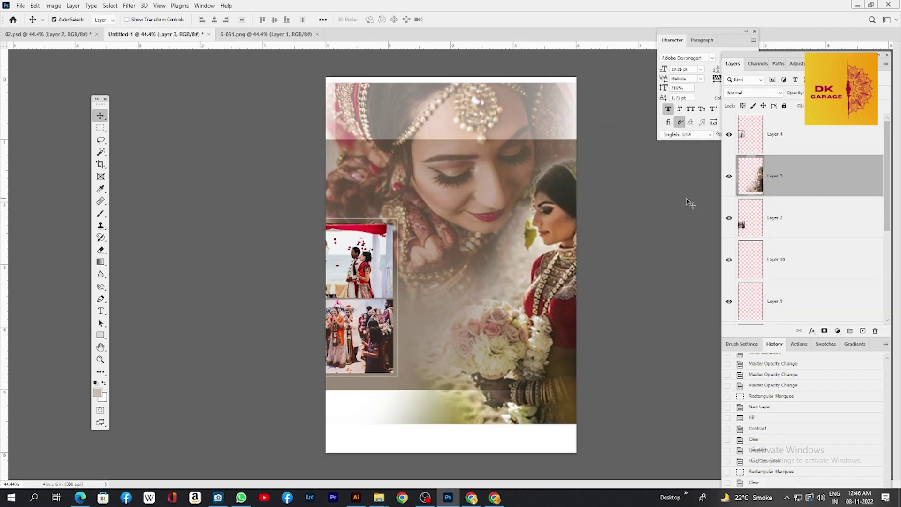
- Delete the ceremony photo, the group photo and the outline frame from the page
{"action": "left_click", "coordinate": [493, 167]}
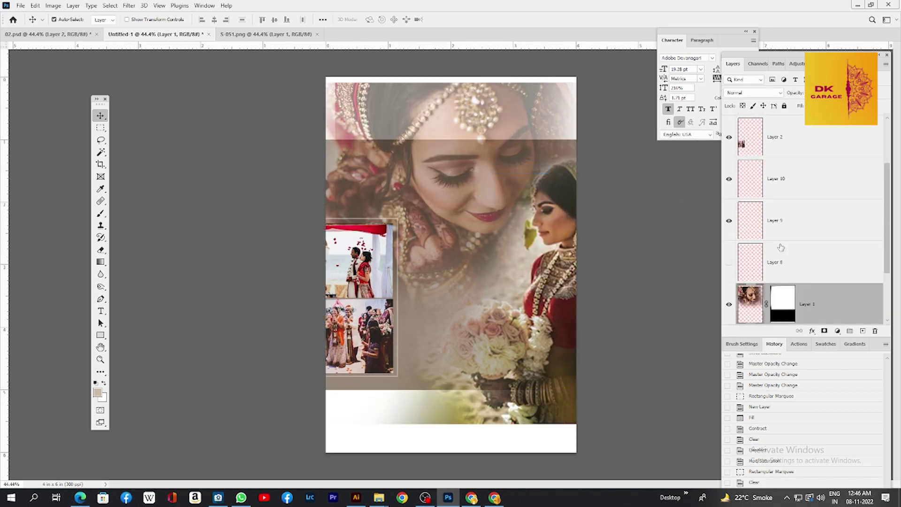
{"action": "right_click", "coordinate": [359, 282]}
{"action": "left_click", "coordinate": [368, 286]}
{"action": "left_click_drag", "start_coordinate": [364, 284], "coordinate": [444, 303]}
{"action": "key", "text": "Delete"}
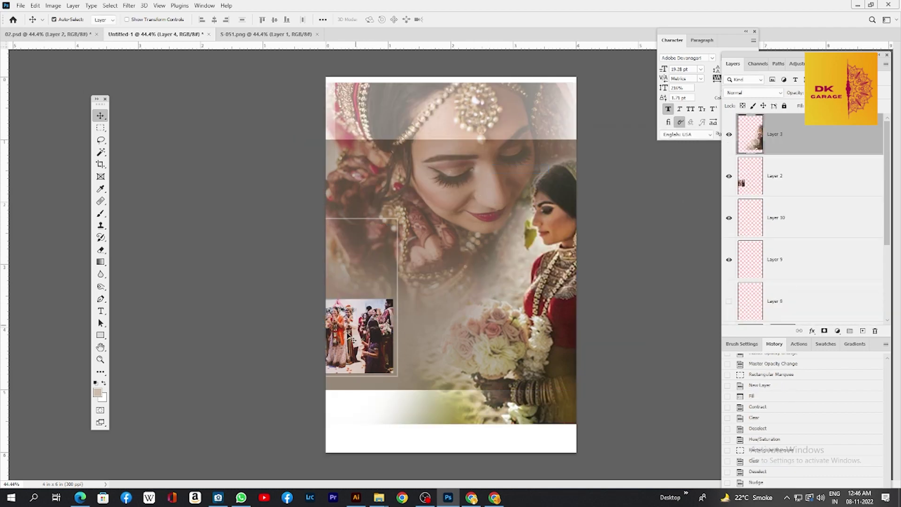
{"action": "right_click", "coordinate": [359, 330]}
{"action": "left_click", "coordinate": [368, 334]}
{"action": "left_click", "coordinate": [370, 334]}
{"action": "key", "text": "Delete"}
{"action": "key", "text": "Delete"}
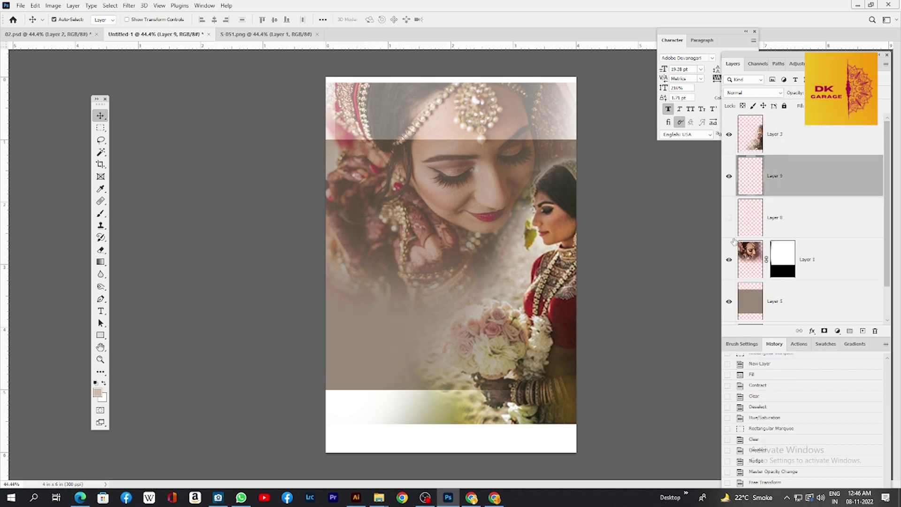
- Hide the brown background fill on Layer 5
{"action": "left_click", "coordinate": [471, 195]}
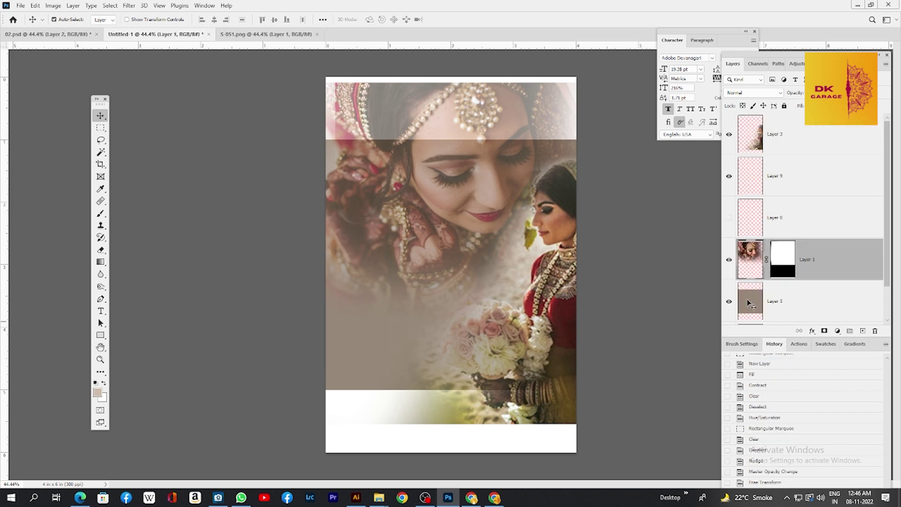
{"action": "left_click", "coordinate": [773, 306]}
{"action": "key", "text": "Delete"}
{"action": "key", "text": "Tab"}
- Reposition and enlarge the close-up bride so she fills the upper part of the portrait page
{"action": "right_click", "coordinate": [454, 173]}
{"action": "left_click", "coordinate": [464, 176]}
{"action": "left_click_drag", "start_coordinate": [461, 174], "coordinate": [443, 166]}
{"action": "key", "text": "ctrl+t"}
{"action": "left_click_drag", "start_coordinate": [569, 329], "coordinate": [494, 340]}
{"action": "key", "text": "Return"}
- Scale the garden bride down to about 5.84 by 3.88 in and move her to the page's bottom-right corner
{"action": "key", "text": "ctrl+t"}
{"action": "left_click_drag", "start_coordinate": [656, 181], "coordinate": [635, 193]}
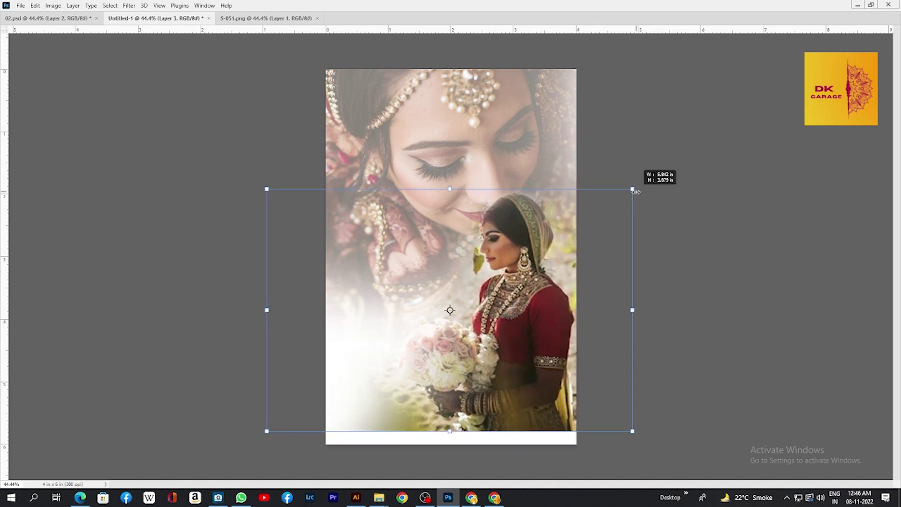
{"action": "left_click_drag", "start_coordinate": [563, 240], "coordinate": [579, 292]}
{"action": "key", "text": "Return"}
{"action": "key", "text": "Tab"}
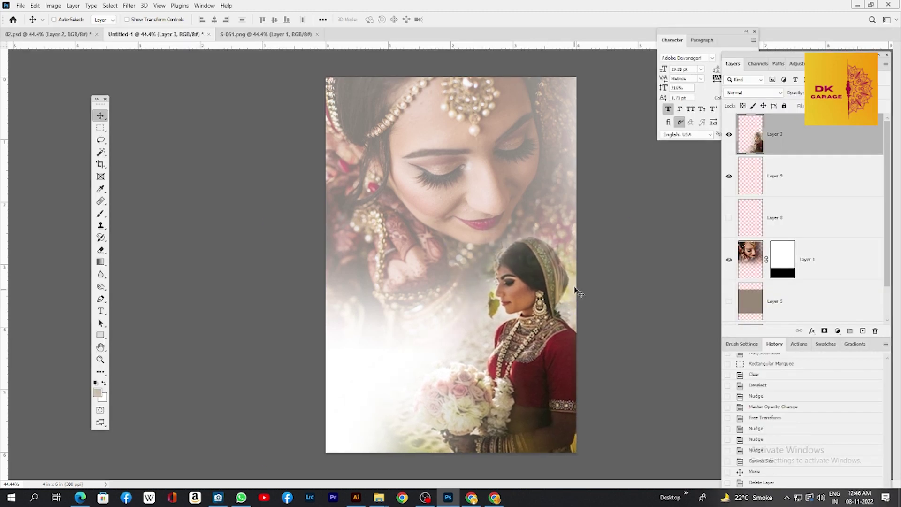
- Scale the garden bride down to about 83.7% and shift her slightly toward the page's lower-right corner
{"action": "key", "text": "ctrl+t"}
{"action": "left_click_drag", "start_coordinate": [648, 233], "coordinate": [618, 249]}
{"action": "left_click_drag", "start_coordinate": [539, 284], "coordinate": [544, 286]}
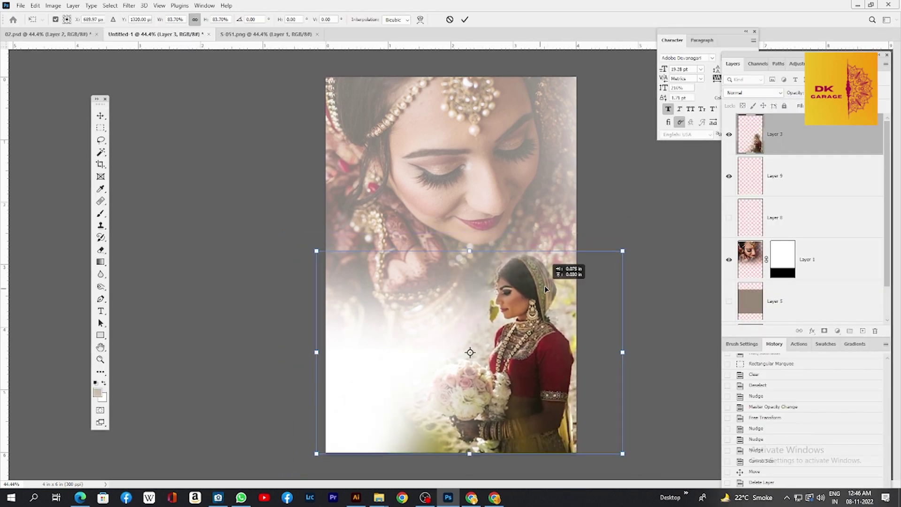
{"action": "key", "text": "Return"}
{"action": "key", "text": "ctrl+minus"}
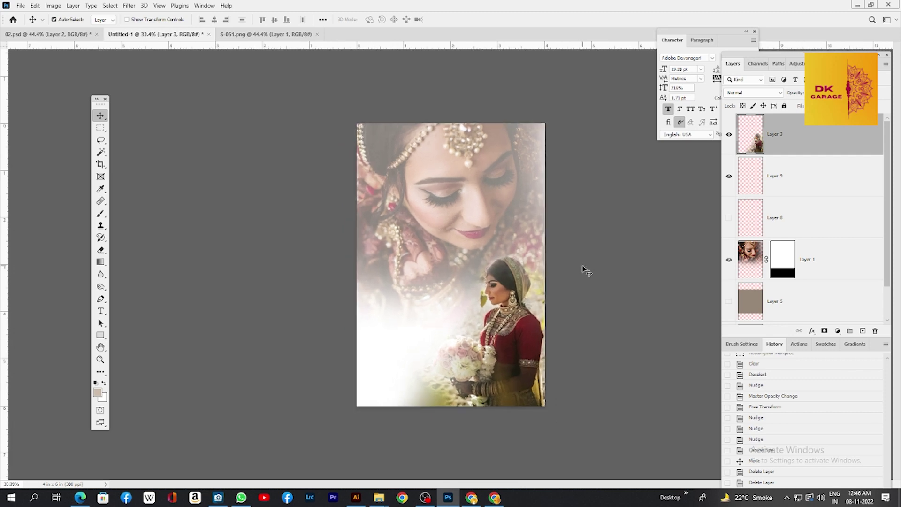
{"action": "scroll", "coordinate": [585, 270], "scroll_direction": "up", "scroll_amount": 2}
- Add the title text "HAPPY WEDDING" above the close-up bride's layer, in the pale area of the page
{"action": "left_click", "coordinate": [779, 259]}
{"action": "left_click", "coordinate": [808, 142]}
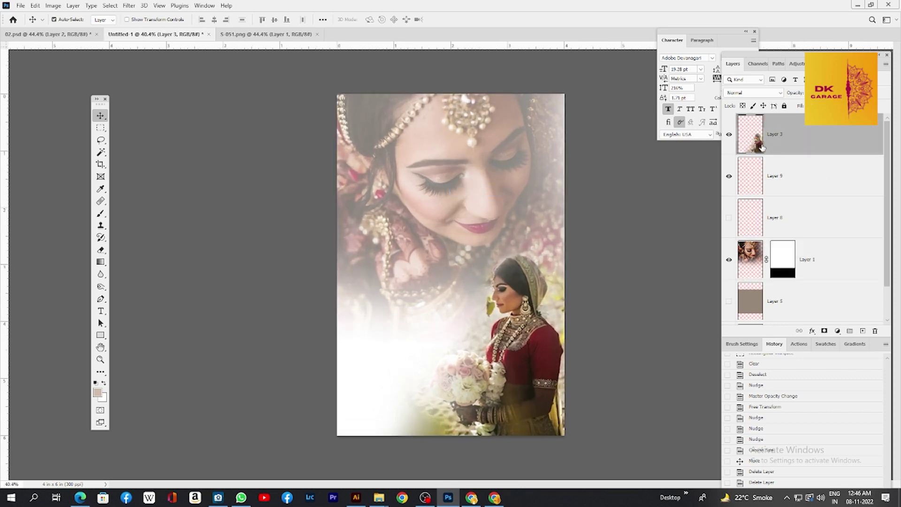
{"action": "left_click", "coordinate": [825, 256]}
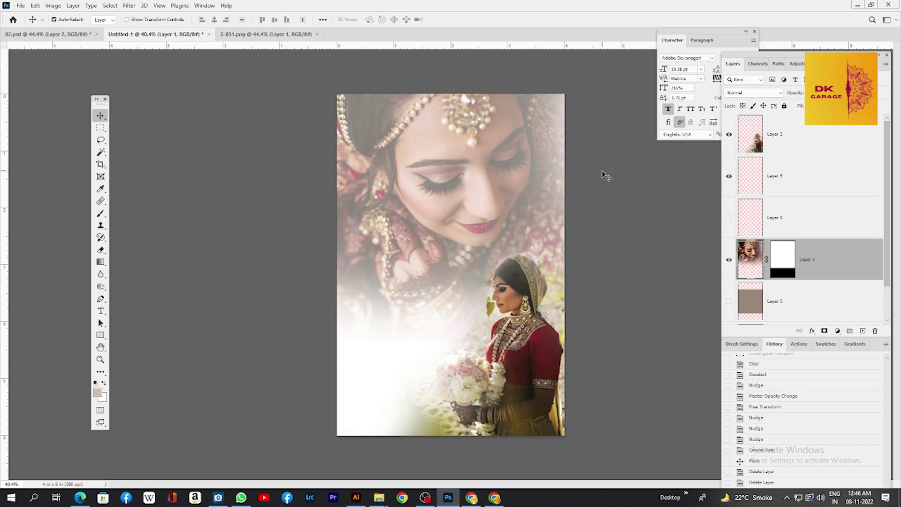
{"action": "key", "text": "t"}
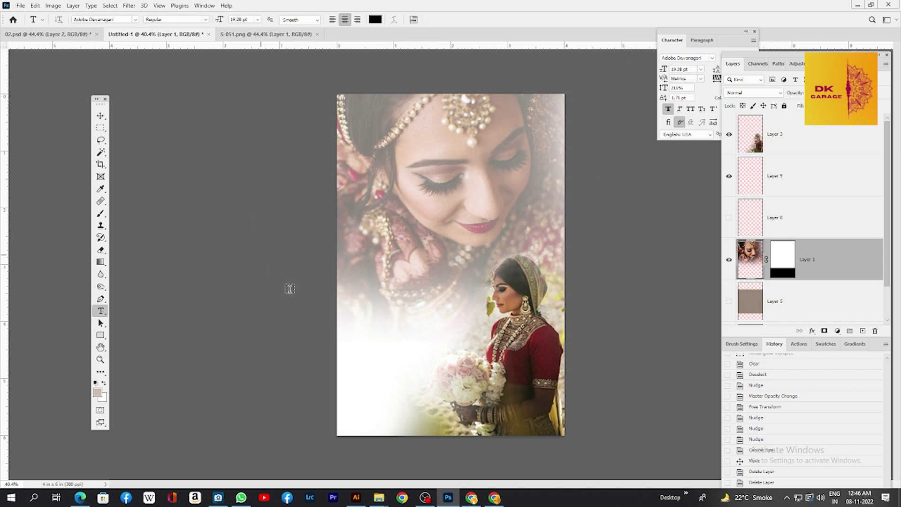
{"action": "left_click", "coordinate": [362, 327]}
{"action": "type", "text": "HAP"}
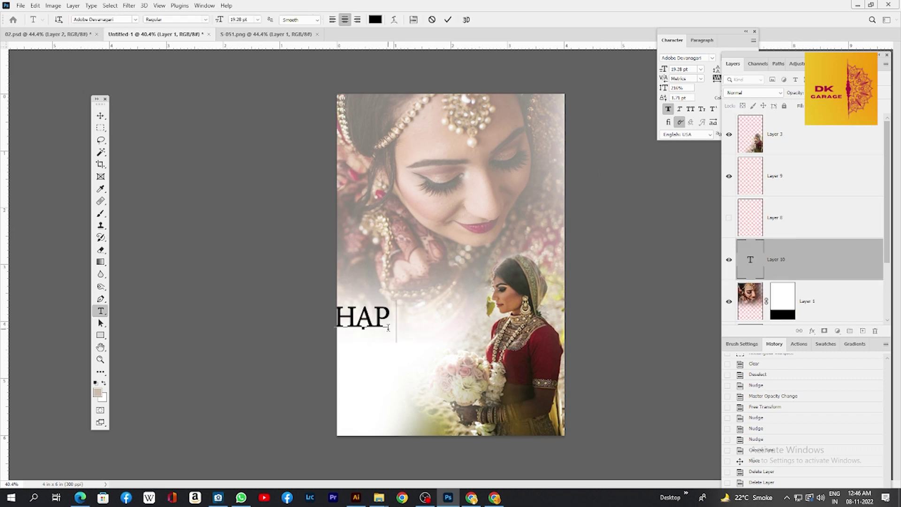
{"action": "type", "text": "PY WEDDING"}
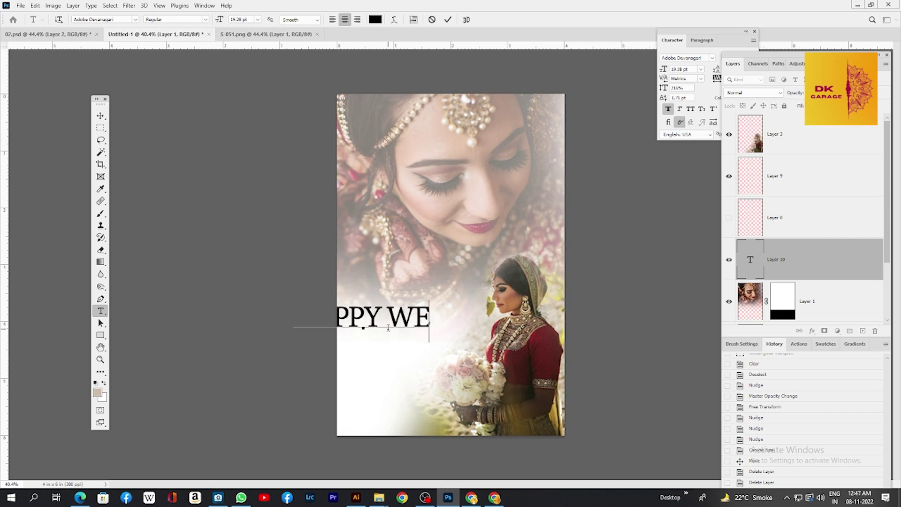
{"action": "key", "text": "ctrl+Return"}
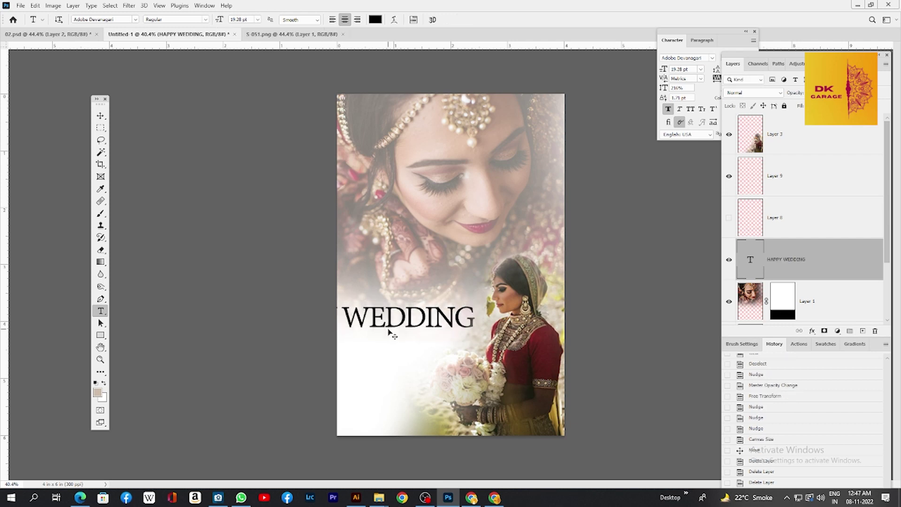
- Break the title into two lines, HAPPY above WEDDING, and move it to the pale lower-left area of the page
{"action": "key", "text": "v"}
{"action": "left_click_drag", "start_coordinate": [416, 322], "coordinate": [518, 333]}
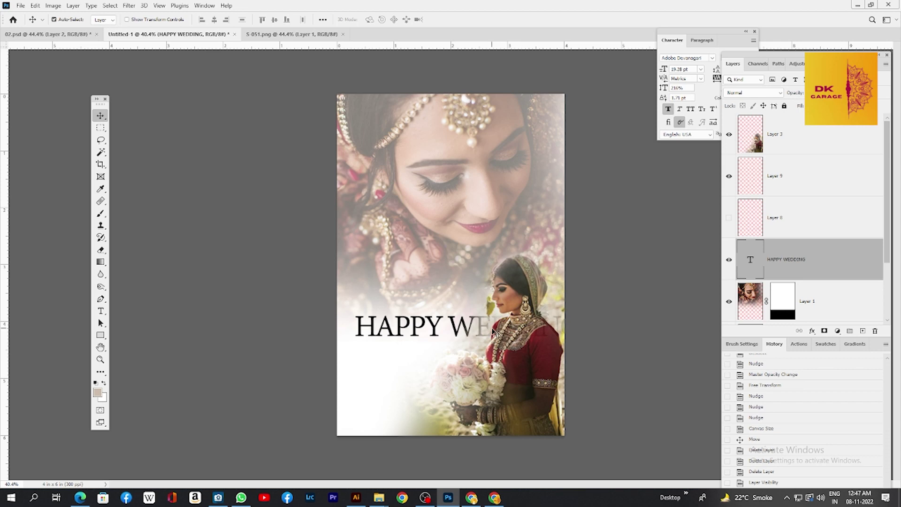
{"action": "key", "text": "t"}
{"action": "left_click", "coordinate": [446, 327]}
{"action": "key", "text": "Return"}
{"action": "key", "text": "ctrl+Return"}
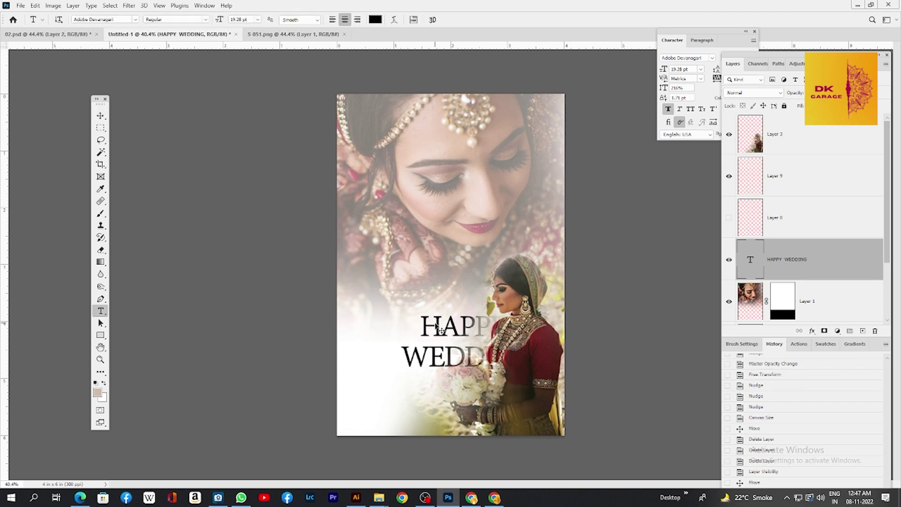
{"action": "key", "text": "ctrl+t"}
{"action": "left_click_drag", "start_coordinate": [424, 348], "coordinate": [370, 372]}
{"action": "key", "text": "Return"}
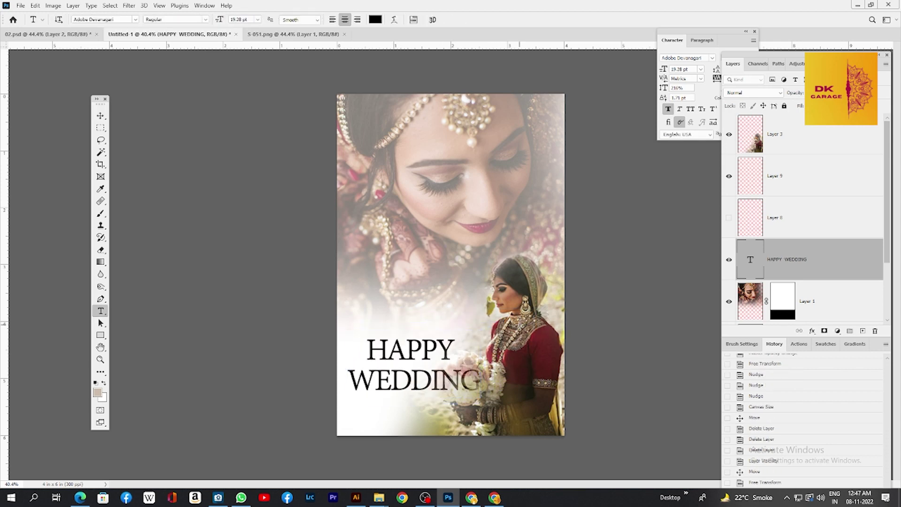
- Bring the title layer above all other layers and scale the text down to about 17.29 pt
{"action": "left_click_drag", "start_coordinate": [813, 257], "coordinate": [798, 129]}
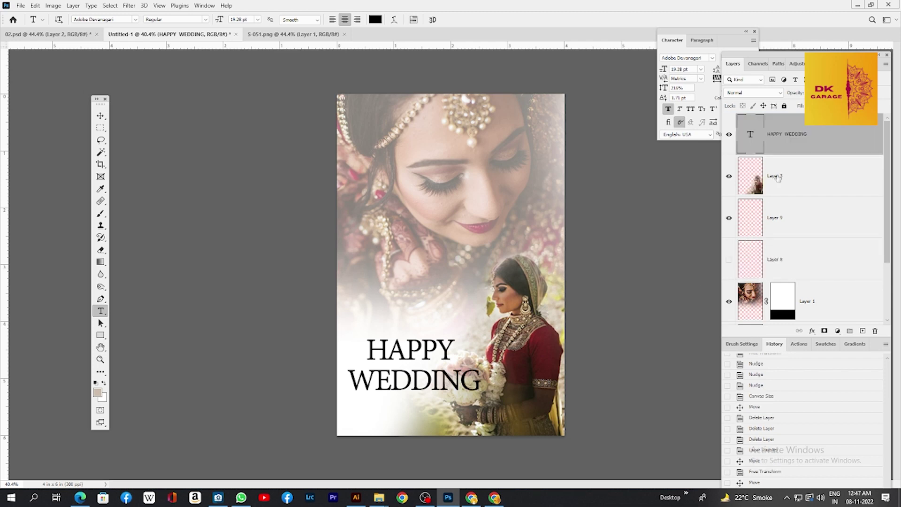
{"action": "key", "text": "ctrl+minus"}
{"action": "key", "text": "ctrl+t"}
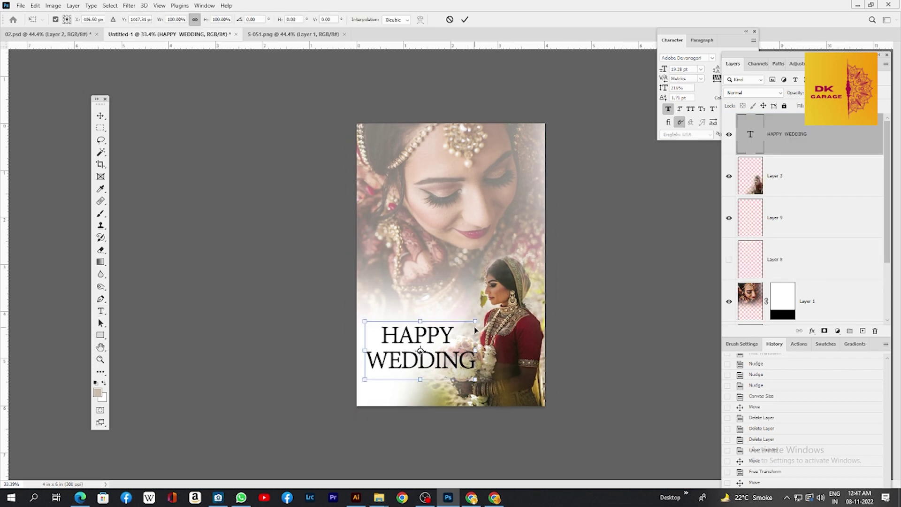
{"action": "left_click_drag", "start_coordinate": [480, 318], "coordinate": [470, 324]}
{"action": "key", "text": "Return"}
- Retype the title in mixed case as "Happy Wedding"
{"action": "key", "text": "t"}
{"action": "left_click_drag", "start_coordinate": [403, 362], "coordinate": [459, 363]}
{"action": "type", "text": "edding"}
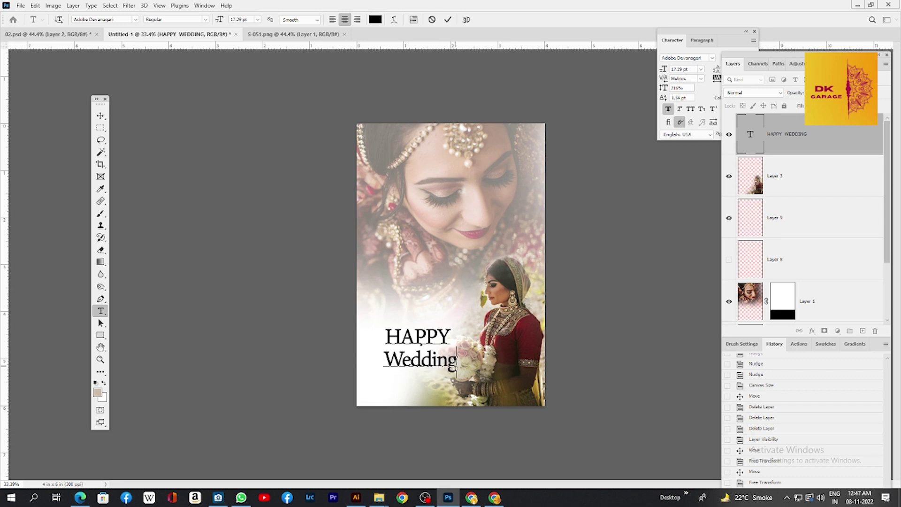
{"action": "left_click", "coordinate": [514, 325]}
{"action": "left_click_drag", "start_coordinate": [400, 336], "coordinate": [444, 336]}
{"action": "type", "text": "appy"}
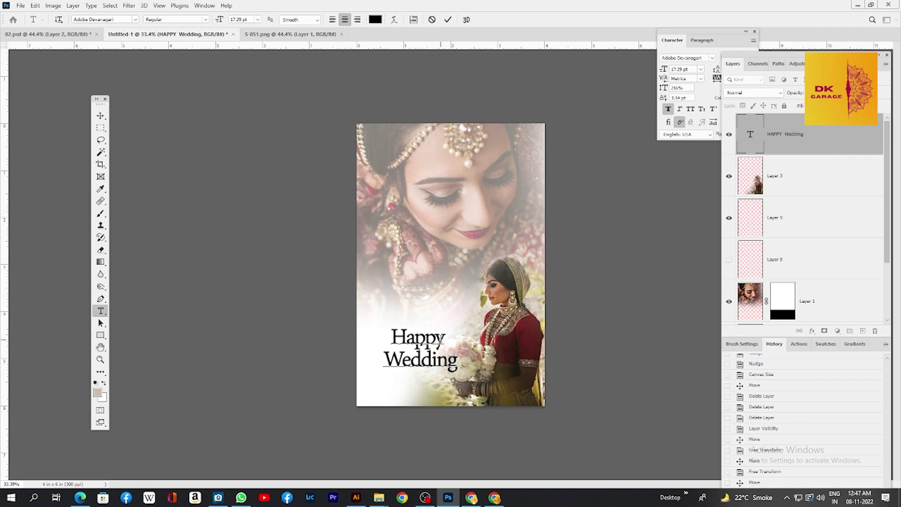
{"action": "key", "text": "ctrl+Return"}
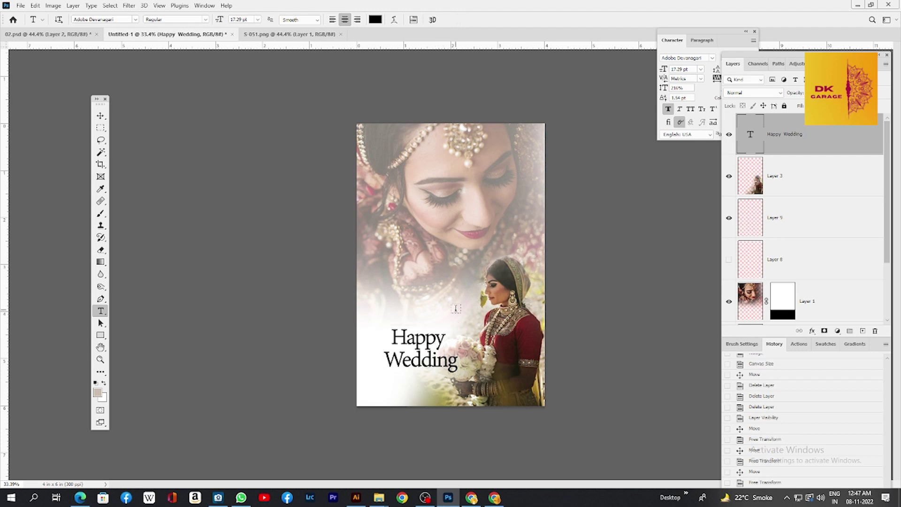
- Color the initial W of "Wedding" red
{"action": "double_click", "coordinate": [401, 356]}
{"action": "left_click_drag", "start_coordinate": [402, 359], "coordinate": [170, 268]}
{"action": "left_click", "coordinate": [374, 20]}
{"action": "left_click", "coordinate": [488, 321]}
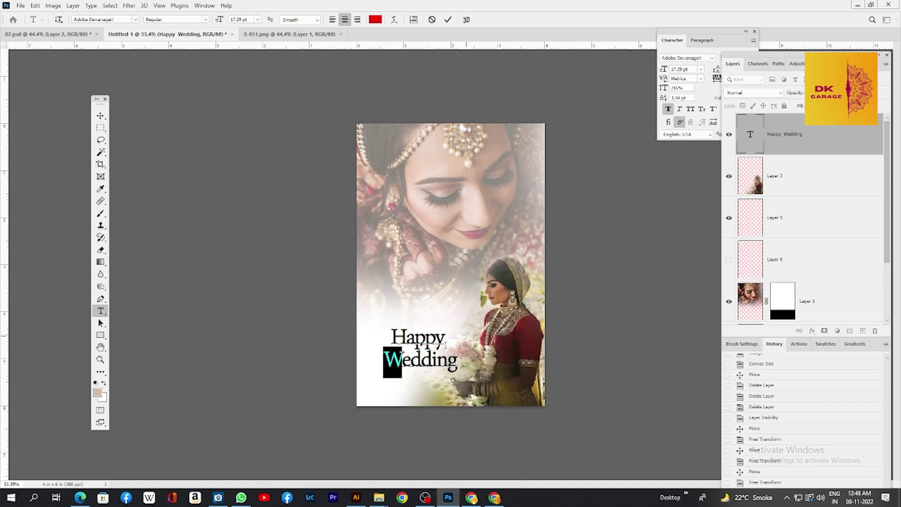
- Color the remaining letters "edding" white
{"action": "left_click", "coordinate": [403, 361]}
{"action": "left_click_drag", "start_coordinate": [403, 361], "coordinate": [456, 366]}
{"action": "left_click", "coordinate": [375, 20]}
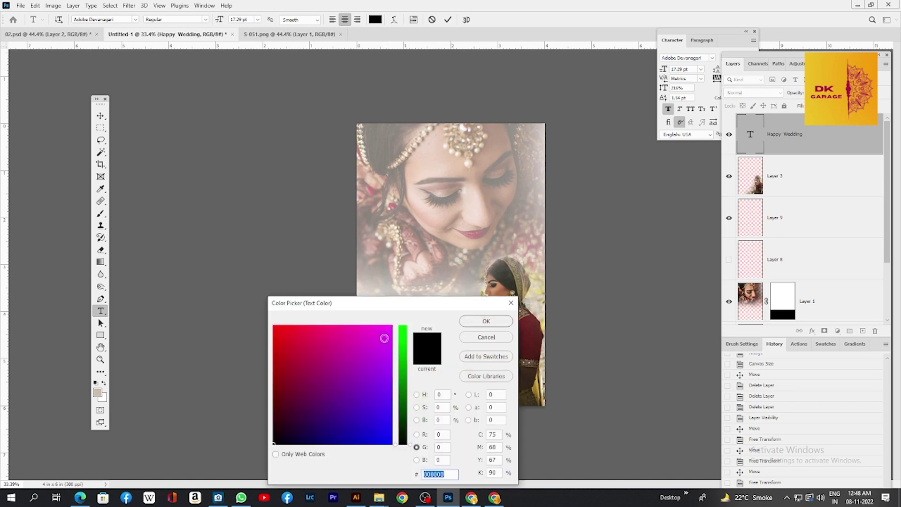
{"action": "left_click_drag", "start_coordinate": [384, 338], "coordinate": [392, 324]}
{"action": "left_click", "coordinate": [402, 328]}
{"action": "left_click", "coordinate": [486, 321]}
{"action": "left_click", "coordinate": [514, 317]}
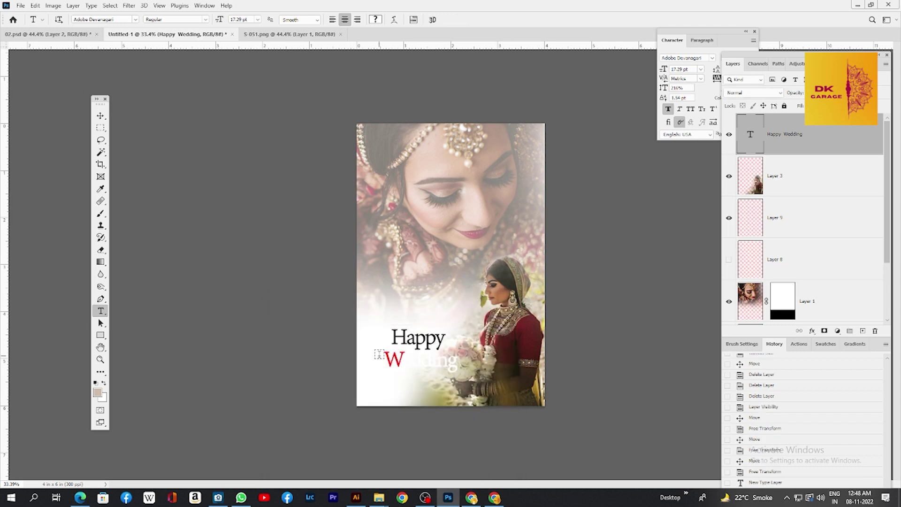
- Add a new layer above the garden bride and set up a soft black brush of 900 px at 10% opacity
{"action": "key", "text": "m"}
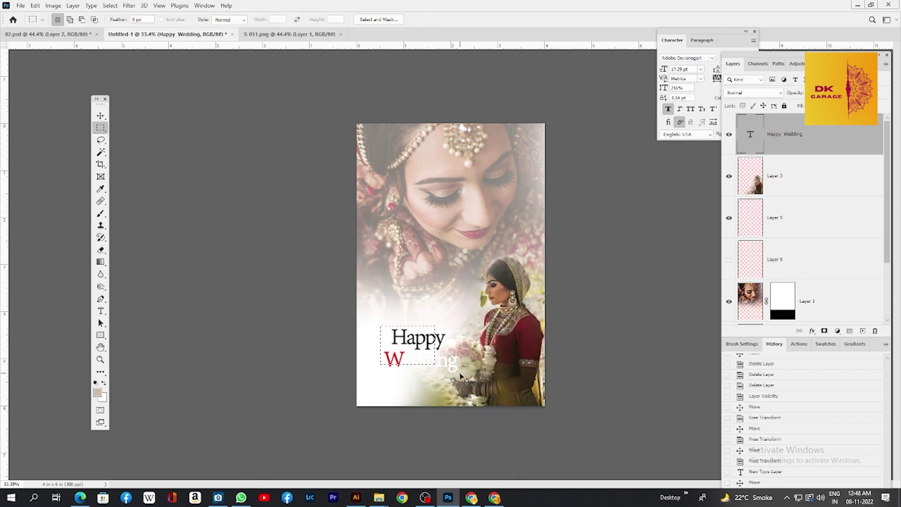
{"action": "left_click", "coordinate": [794, 185]}
{"action": "left_click", "coordinate": [863, 331]}
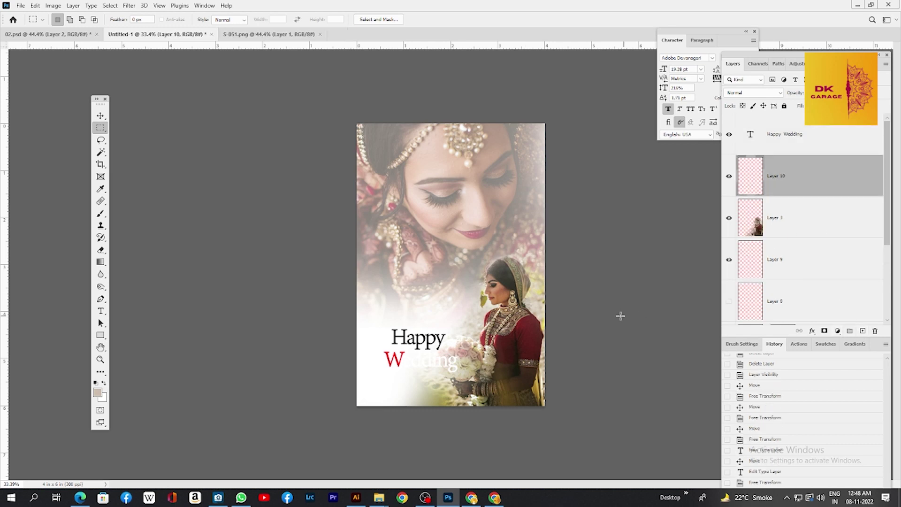
{"action": "key", "text": "b"}
{"action": "key", "text": "x"}
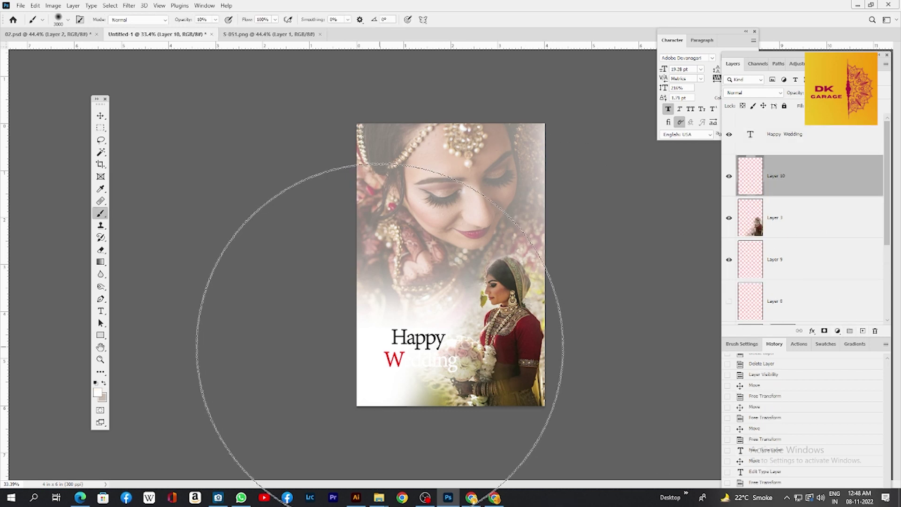
{"action": "key", "text": "bracketleft"}
{"action": "key", "text": "bracketleft"}
{"action": "key", "text": "bracketleft"}
{"action": "key", "text": "bracketleft"}
{"action": "key", "text": "bracketleft"}
{"action": "key", "text": "bracketleft"}
{"action": "key", "text": "bracketleft"}
{"action": "key", "text": "bracketleft"}
{"action": "key", "text": "bracketleft"}
{"action": "key", "text": "bracketleft"}
{"action": "key", "text": "bracketleft"}
{"action": "key", "text": "bracketleft"}
{"action": "key", "text": "bracketleft"}
{"action": "key", "text": "bracketleft"}
{"action": "key", "text": "bracketleft"}
{"action": "key", "text": "bracketleft"}
{"action": "key", "text": "bracketleft"}
{"action": "key", "text": "bracketleft"}
{"action": "key", "text": "bracketleft"}
{"action": "key", "text": "bracketleft"}
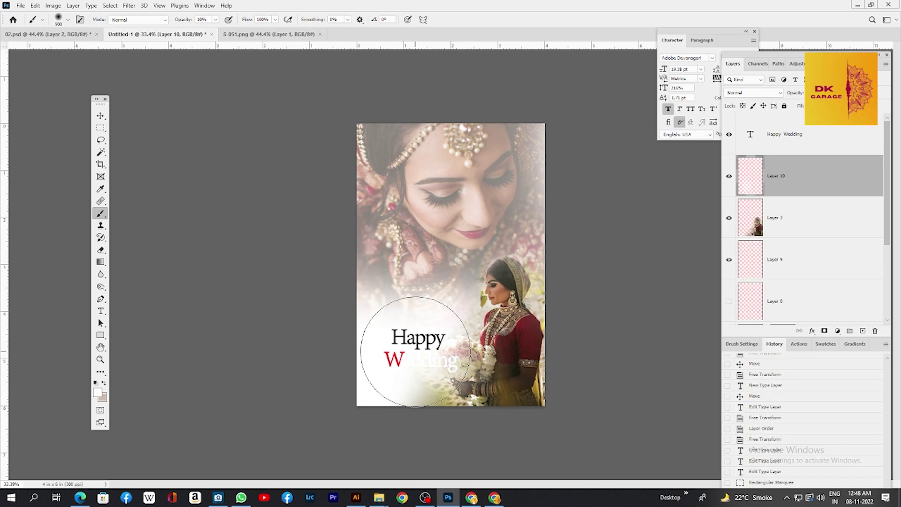
{"action": "key", "text": "d"}
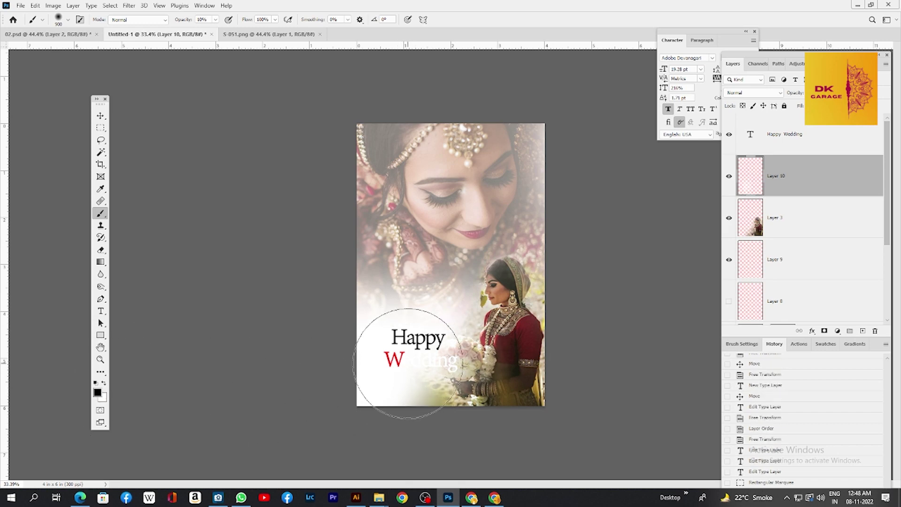
- Try soft black brush dabs behind the title and undo them
{"action": "left_click", "coordinate": [416, 352]}
{"action": "left_click", "coordinate": [418, 360]}
{"action": "key", "text": "ctrl+z"}
{"action": "key", "text": "ctrl+z"}
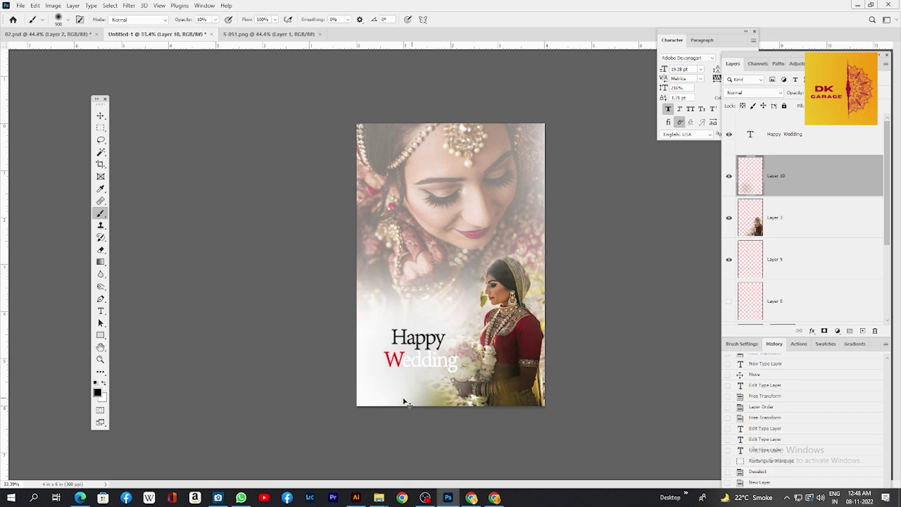
- Shade the page's lower-left corner with two soft black brush dabs on the new layer
{"action": "left_click", "coordinate": [358, 406]}
{"action": "left_click", "coordinate": [362, 413]}
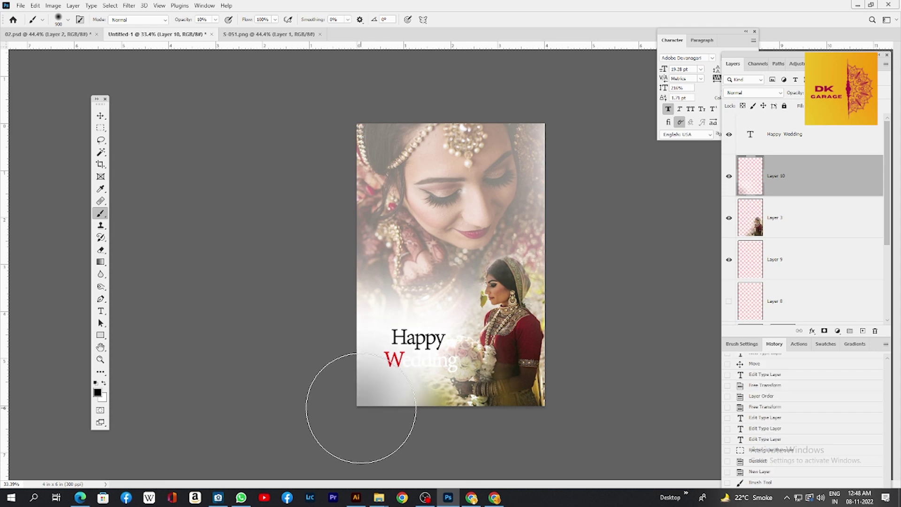
- Enlarge the "Happy Wedding" title to about 23.25 pt and place it in the lower-left of the page
{"action": "key", "text": "v"}
{"action": "mouse_move", "coordinate": [457, 332]}
{"action": "left_mouse_down"}
{"action": "mouse_move", "coordinate": [435, 352]}
{"action": "mouse_move", "coordinate": [451, 326]}
{"action": "mouse_move", "coordinate": [469, 322]}
{"action": "left_mouse_up"}
{"action": "key", "text": "ctrl+t"}
{"action": "key", "text": "Return"}
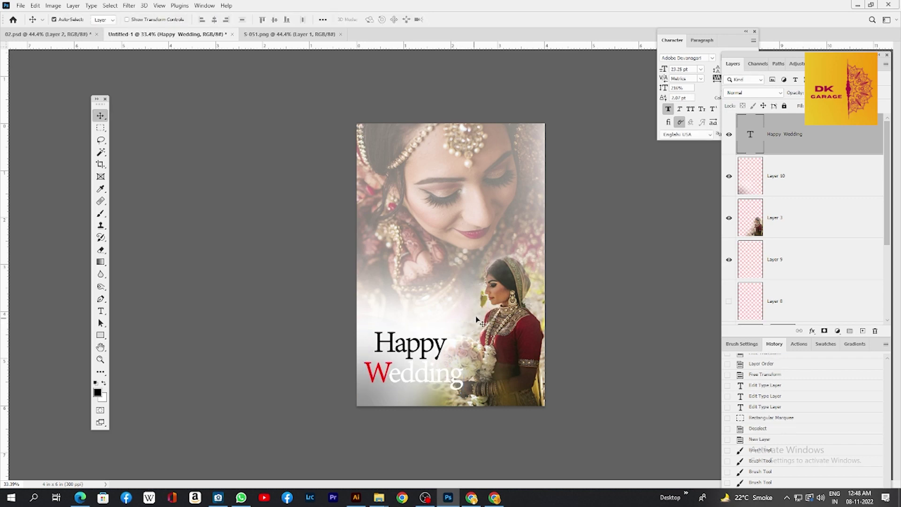
- Open the title for editing with the word "Happy" selected
{"action": "scroll", "coordinate": [477, 321], "scroll_direction": "down", "scroll_amount": 1}
{"action": "key", "text": "e"}
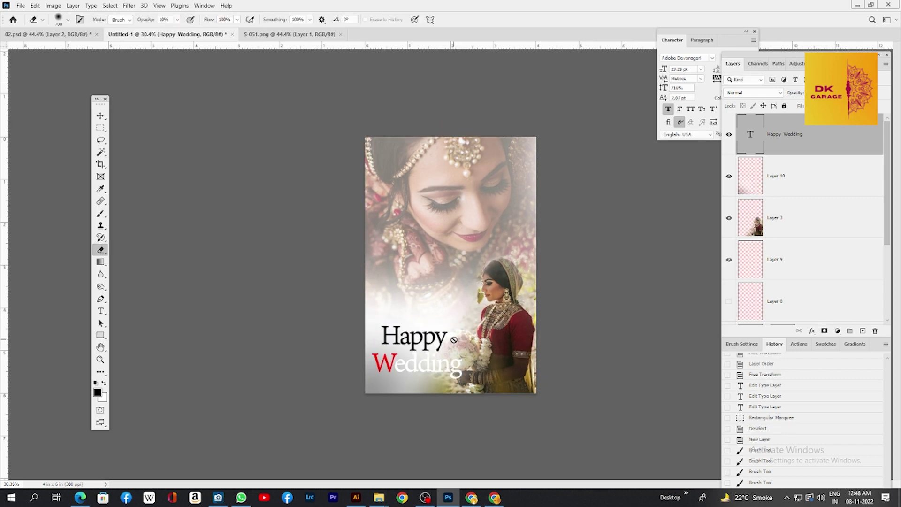
{"action": "key", "text": "t"}
{"action": "double_click", "coordinate": [451, 338]}
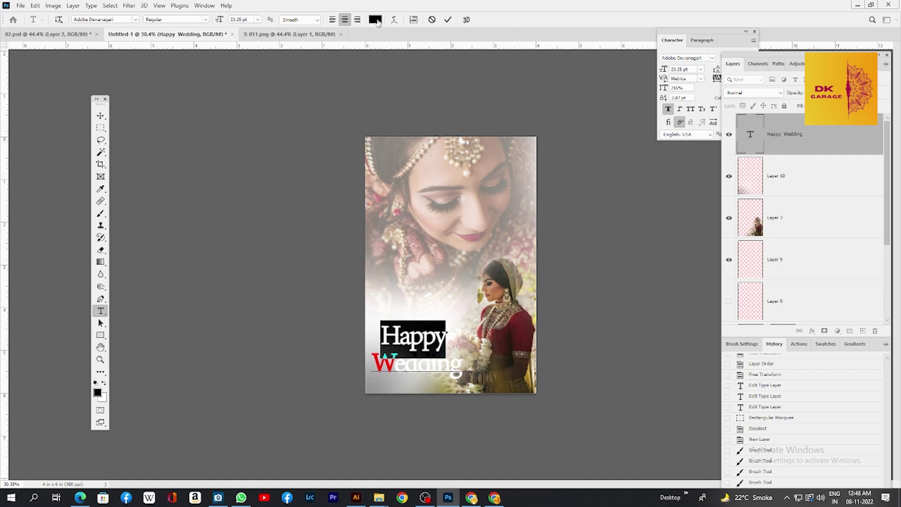
- Try purple and magenta (ff00ff) text colors on the word "Happy" and return it to black
{"action": "left_click", "coordinate": [378, 21]}
{"action": "left_click_drag", "start_coordinate": [441, 304], "coordinate": [808, 173]}
{"action": "left_click", "coordinate": [761, 212]}
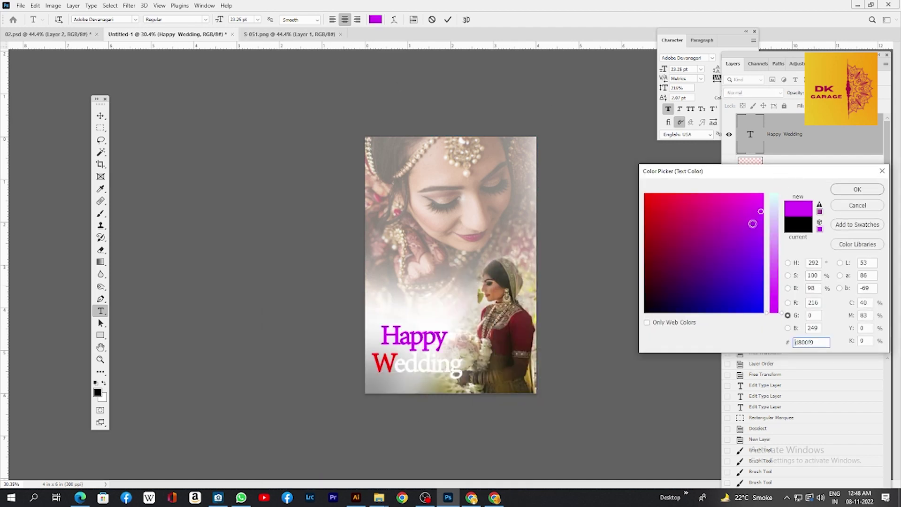
{"action": "mouse_move", "coordinate": [752, 224]}
{"action": "left_mouse_down"}
{"action": "mouse_move", "coordinate": [748, 255]}
{"action": "mouse_move", "coordinate": [687, 258]}
{"action": "left_mouse_up"}
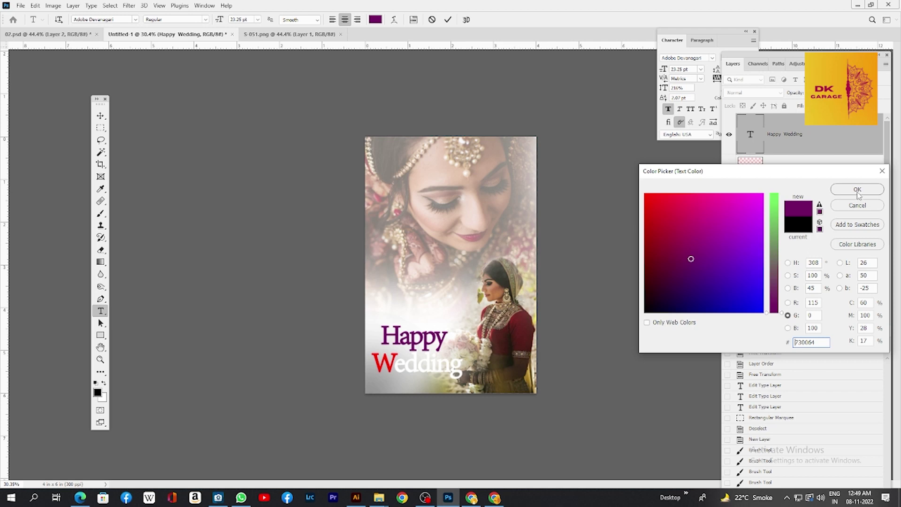
{"action": "type", "text": "ff00ff"}
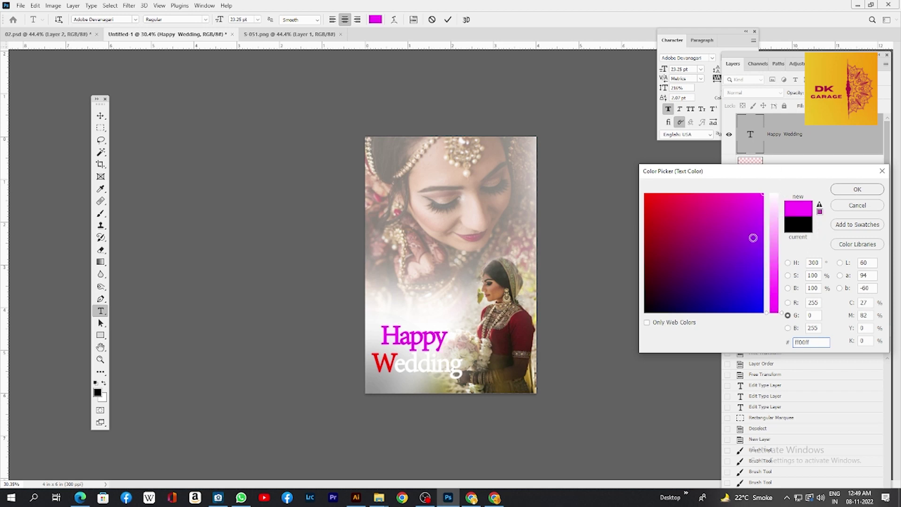
{"action": "left_click", "coordinate": [762, 313]}
{"action": "left_click_drag", "start_coordinate": [754, 269], "coordinate": [646, 310]}
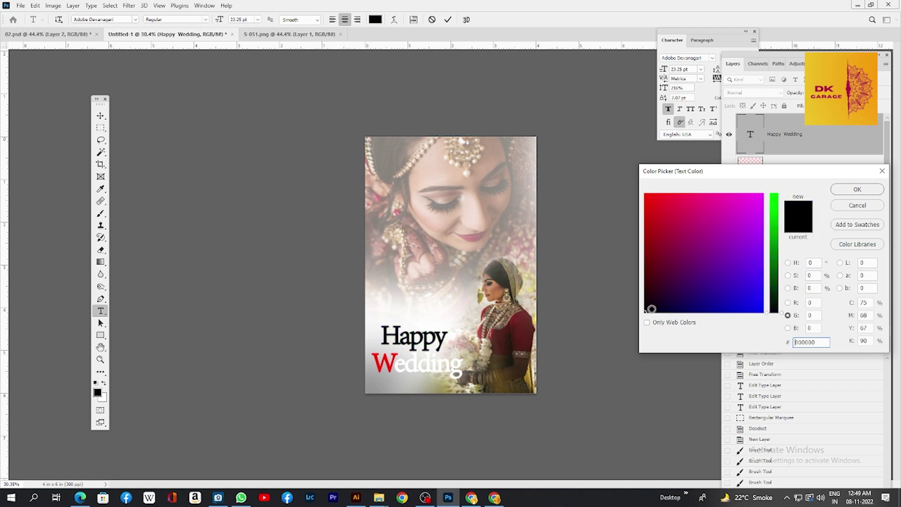
{"action": "left_click", "coordinate": [857, 189]}
- Set the word "Happy" in the Alison Script font
{"action": "left_click", "coordinate": [135, 19]}
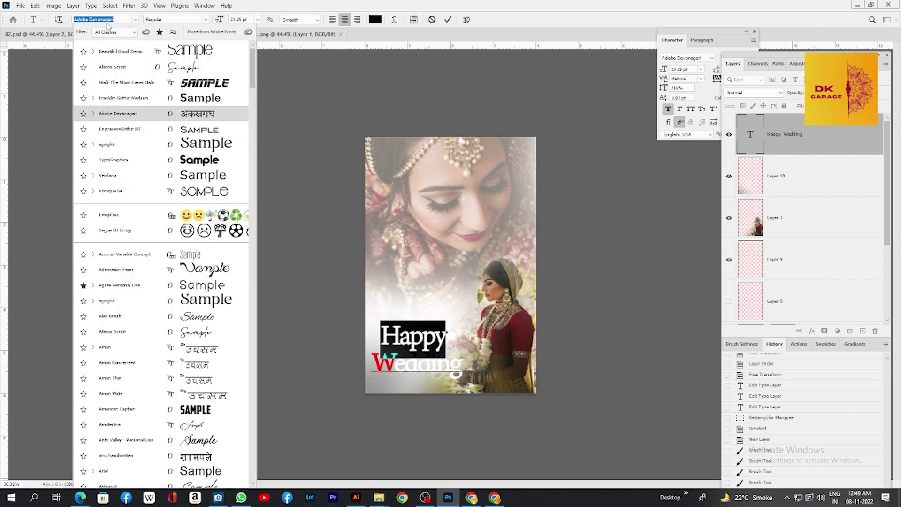
{"action": "left_click", "coordinate": [228, 63]}
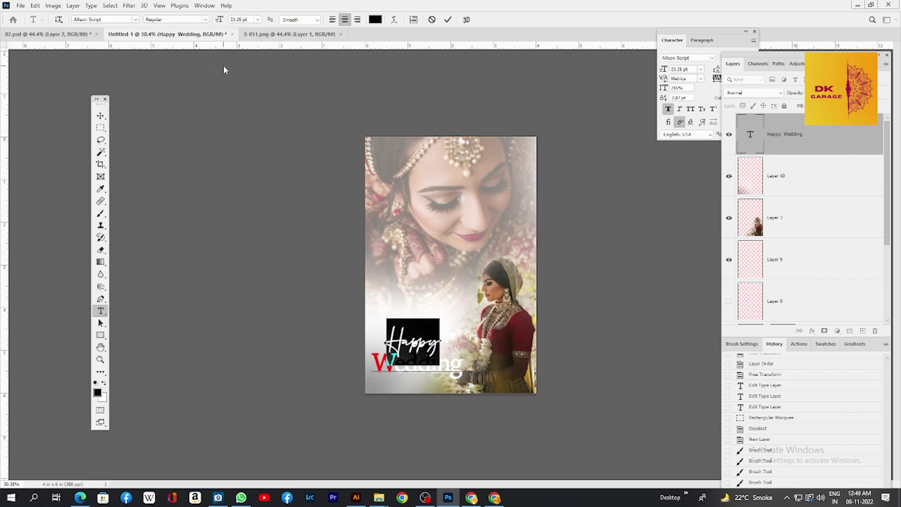
{"action": "left_click", "coordinate": [223, 64]}
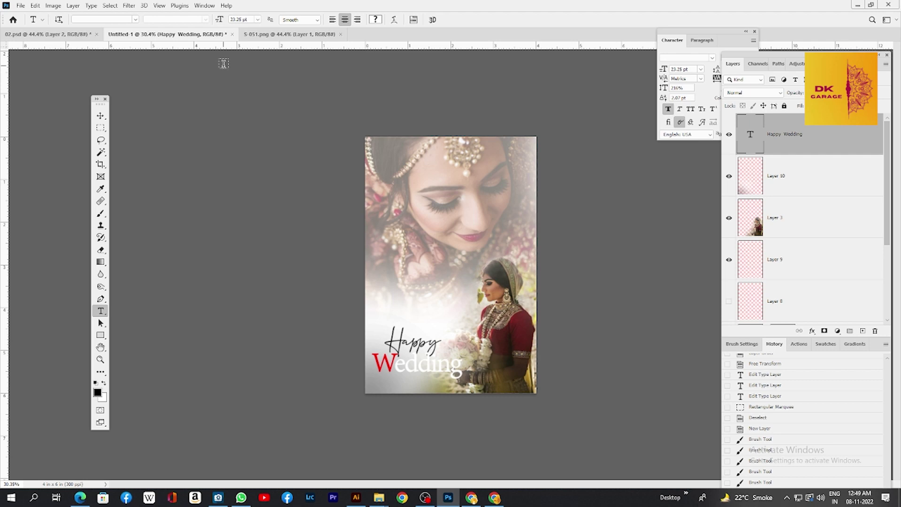
{"action": "key", "text": "ctrl+plus"}
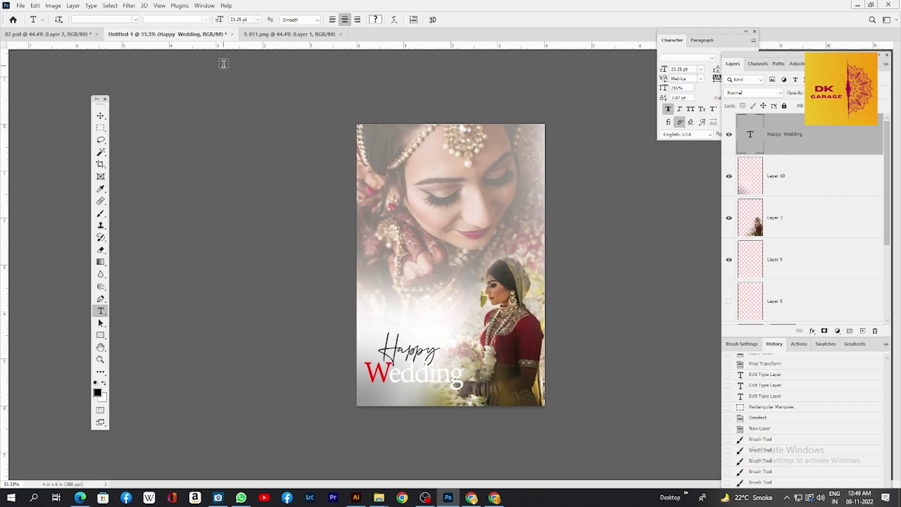
{"action": "left_click", "coordinate": [425, 497]}
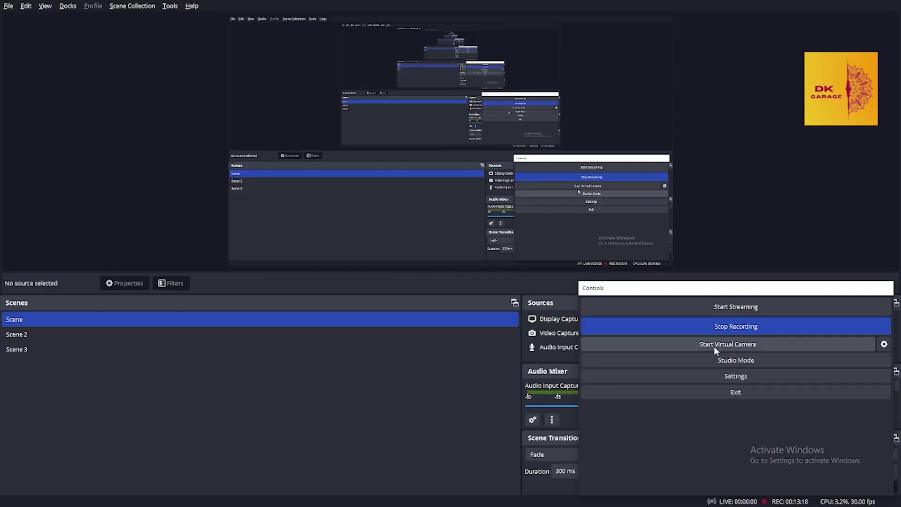